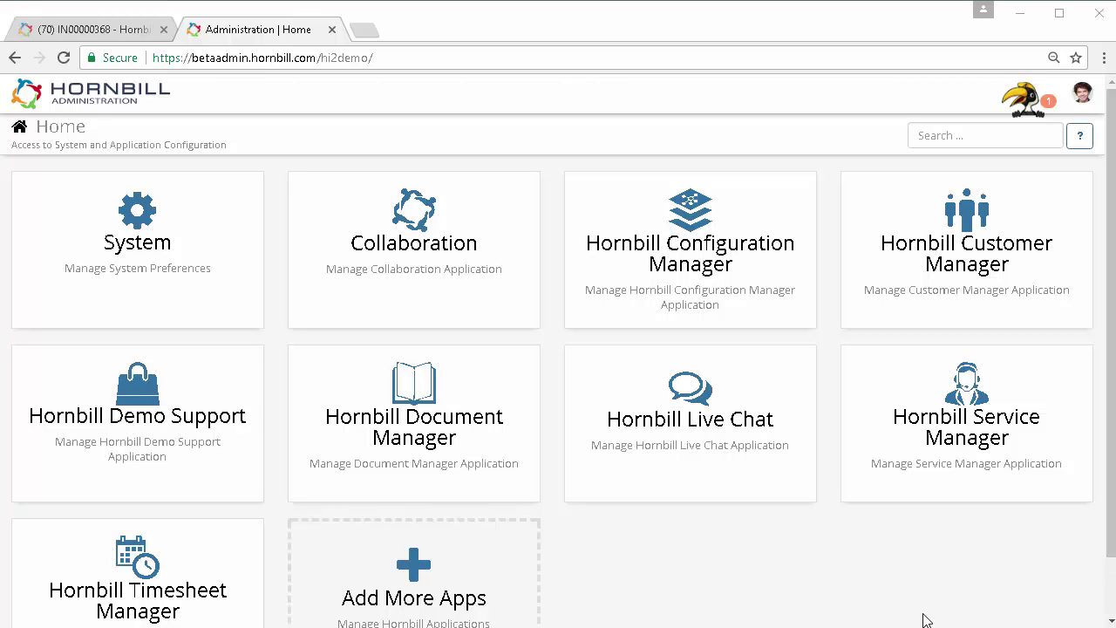
# Open the KeySafe credential store in the system's security settings
pyautogui.click(149, 237)
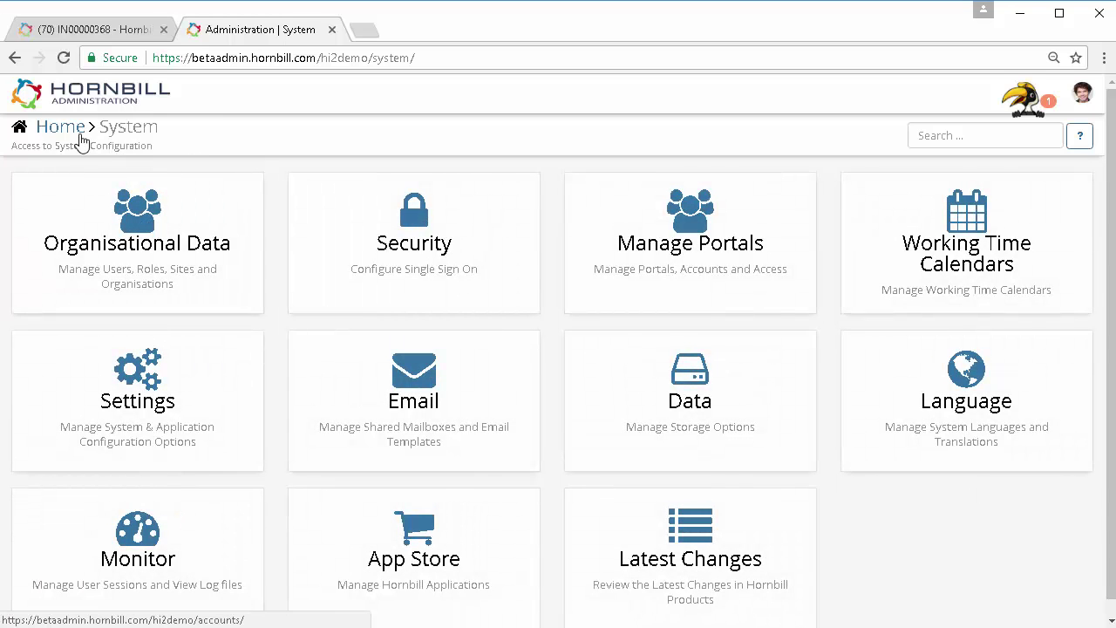
pyautogui.click(420, 254)
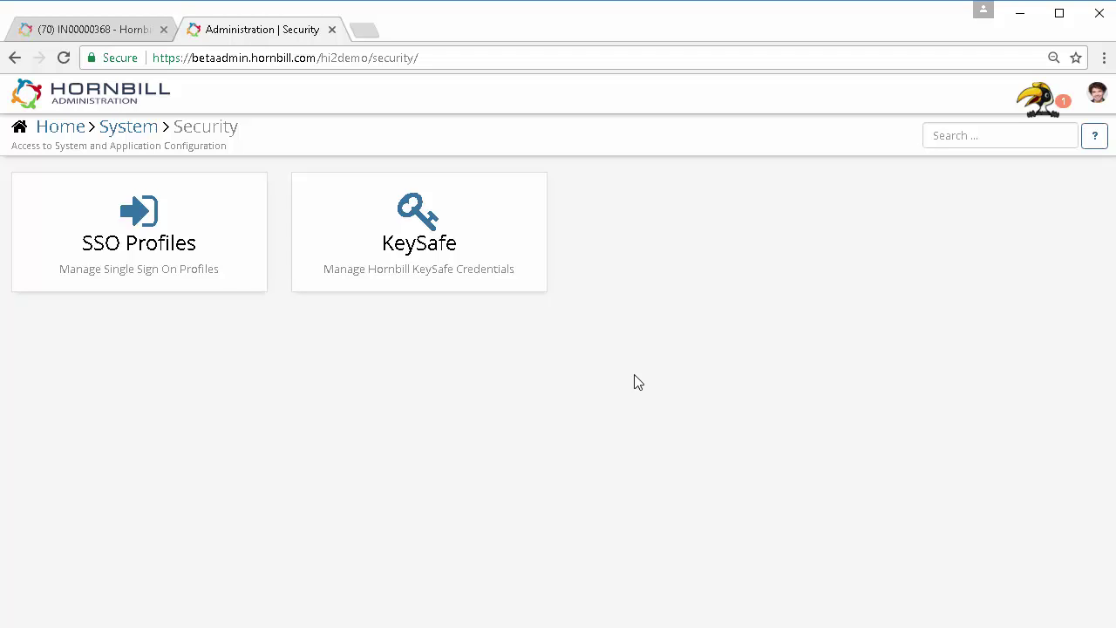
pyautogui.click(405, 218)
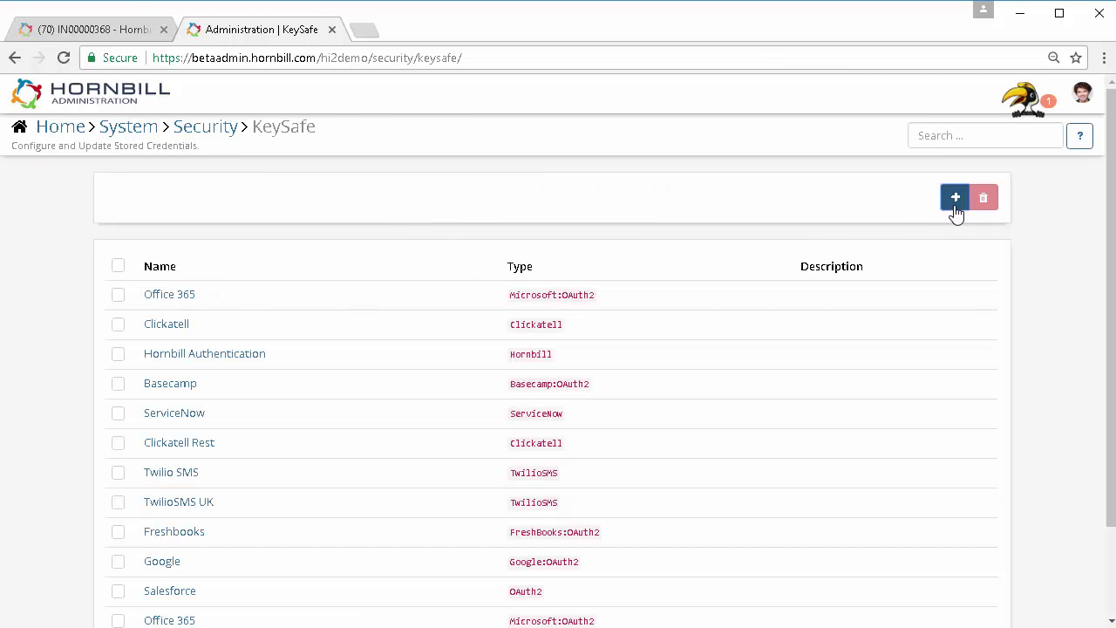
# Create a KeySafe key of type Trello with the title Trello
pyautogui.click(955, 199)
pyautogui.click(450, 238)
pyautogui.scroll(-3, 427, 436)
pyautogui.click(393, 459)
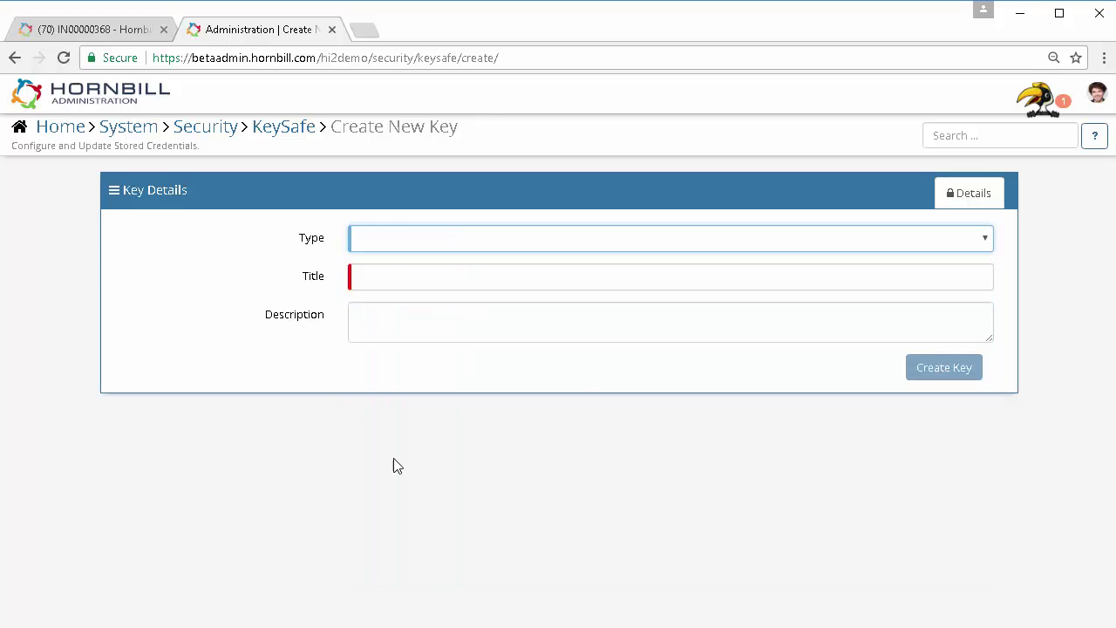
pyautogui.click(396, 319)
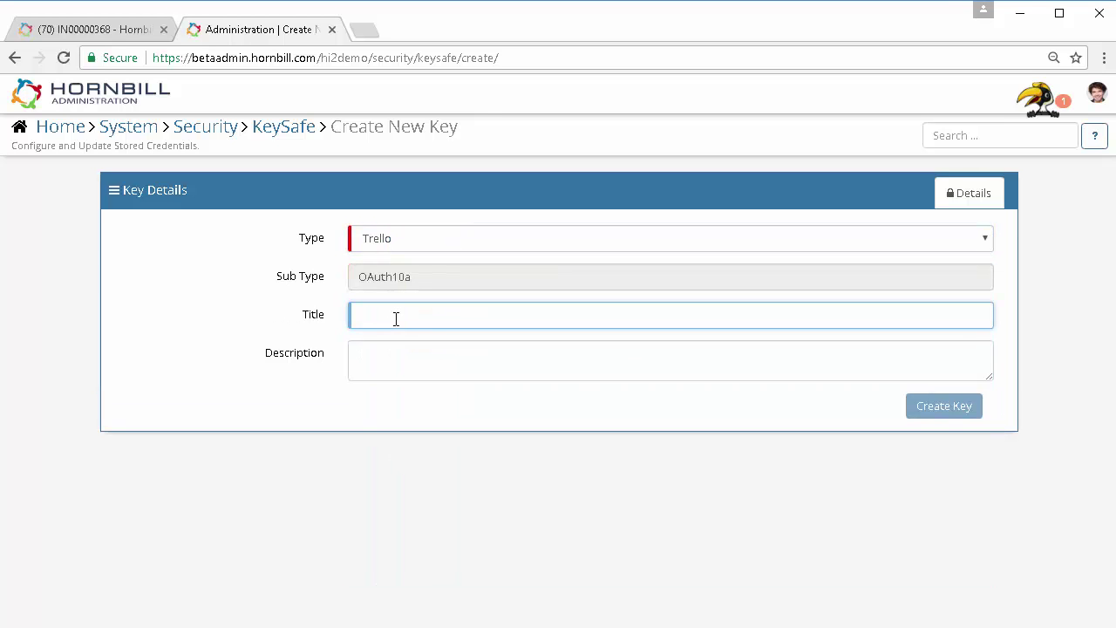
pyautogui.write('Trello')
pyautogui.click(939, 411)
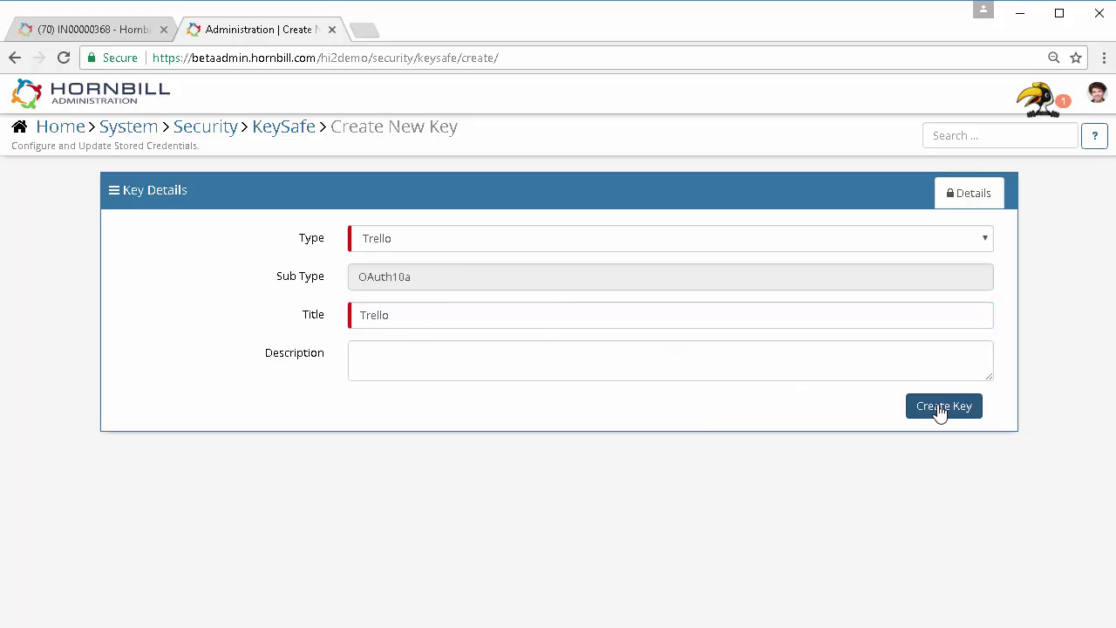
# Connect the key to Trello by logging in with the account e-mail and password, and allow the application access to the account
pyautogui.click(366, 413)
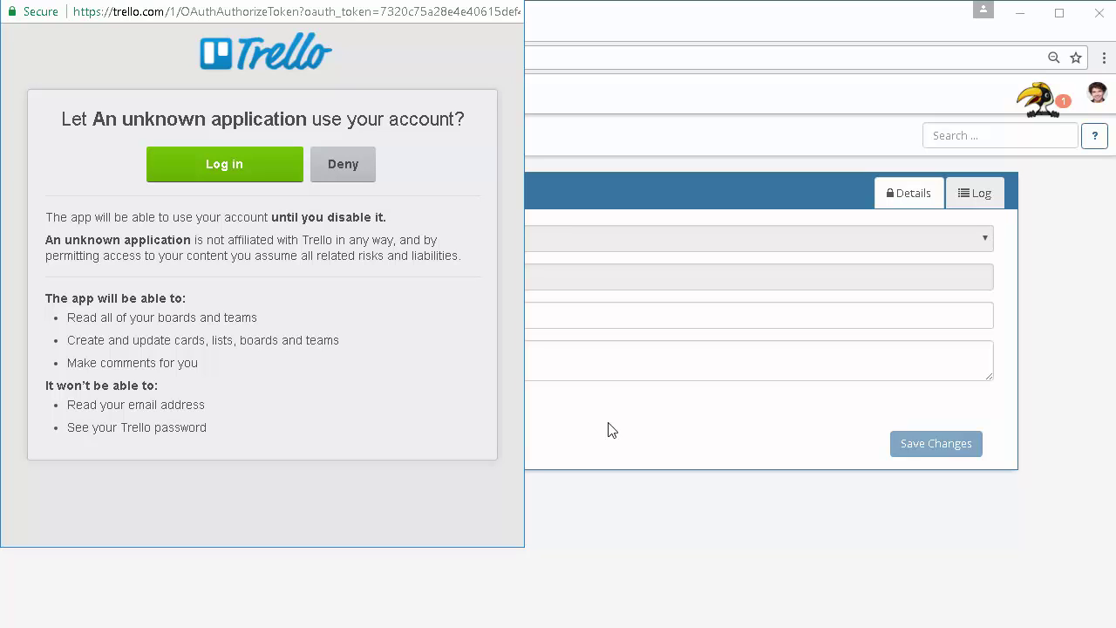
pyautogui.click(224, 166)
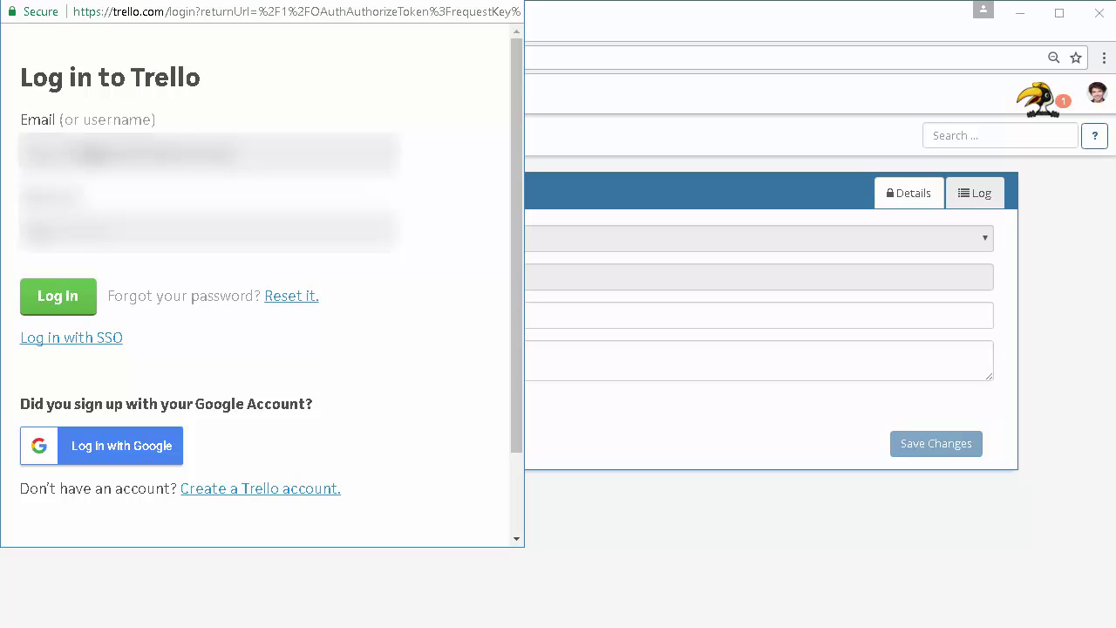
pyautogui.write('****')
pyautogui.press('Down')
pyautogui.press('Return')
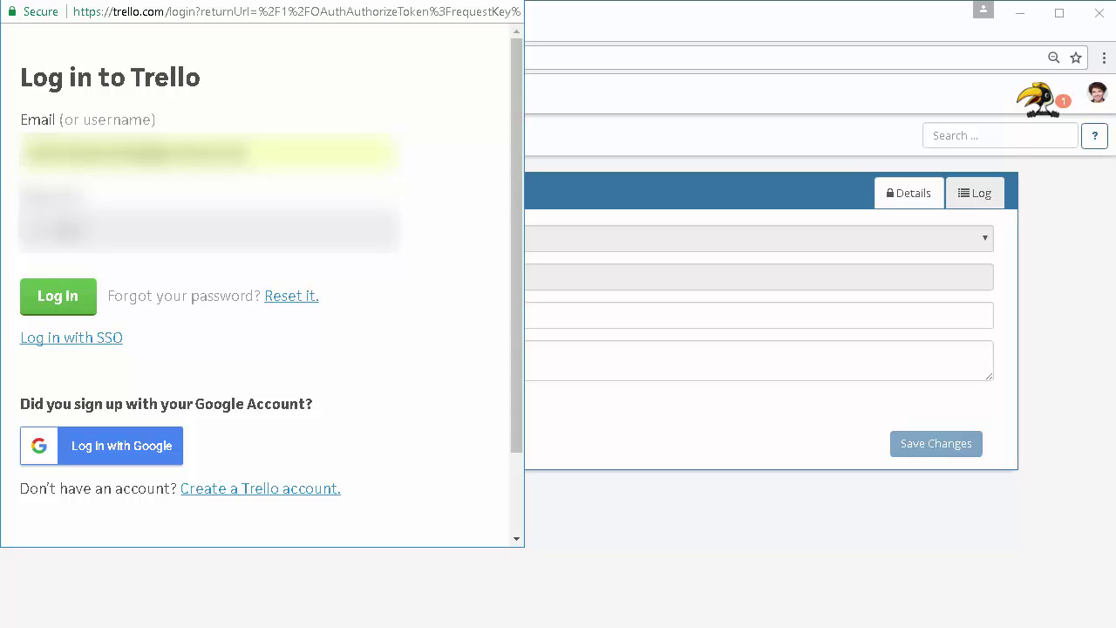
pyautogui.click(56, 298)
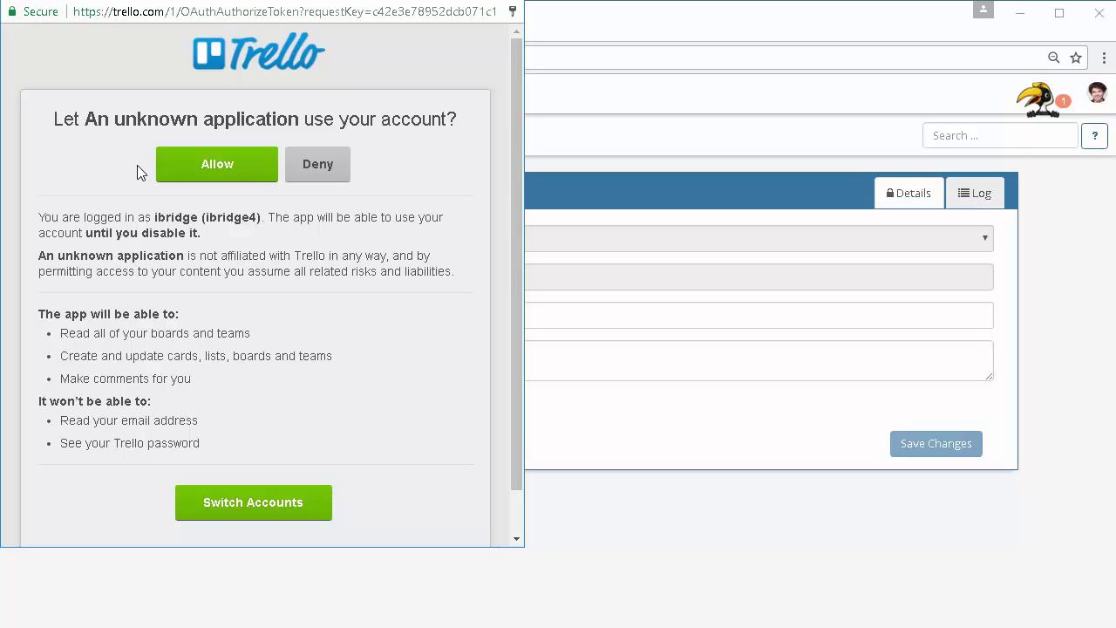
pyautogui.click(220, 170)
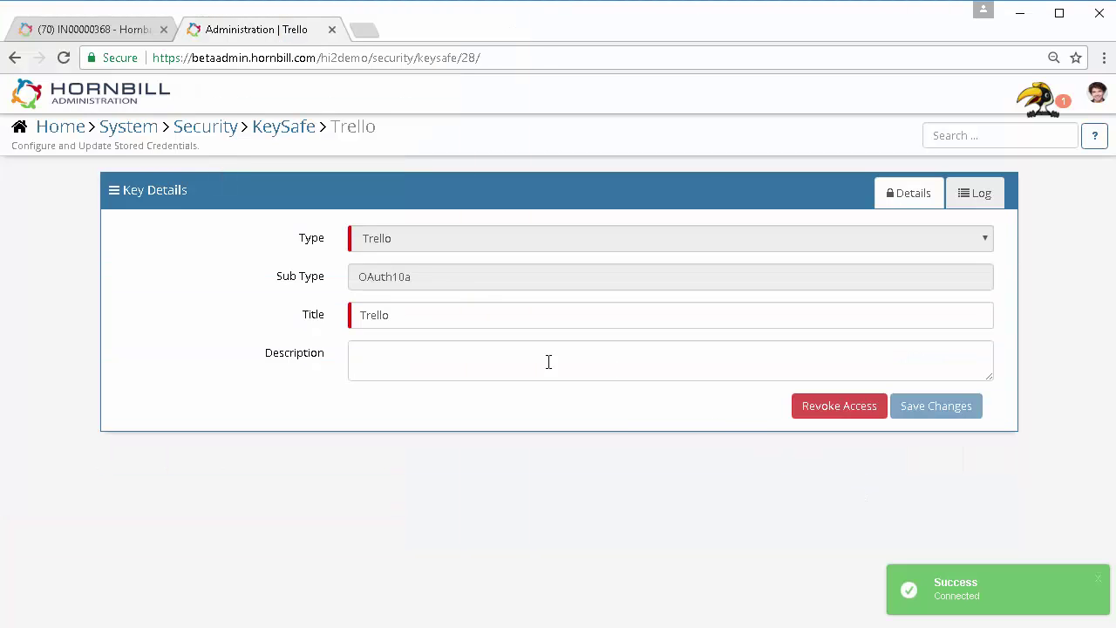
# Open the ibridge Project business process in Hornbill Service Manager
pyautogui.click(65, 132)
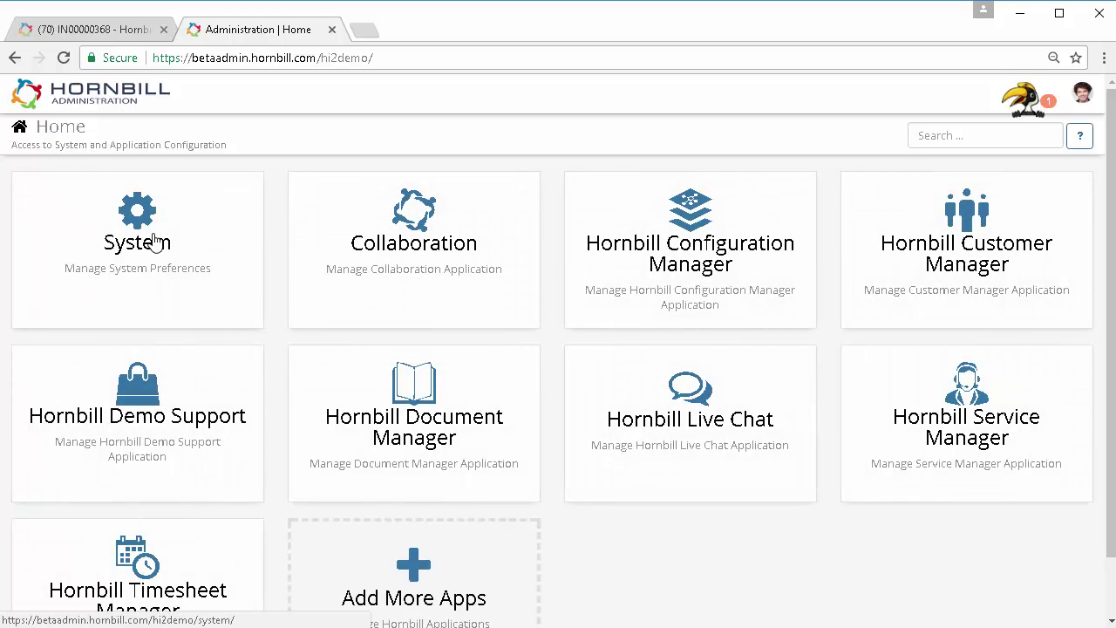
pyautogui.click(954, 413)
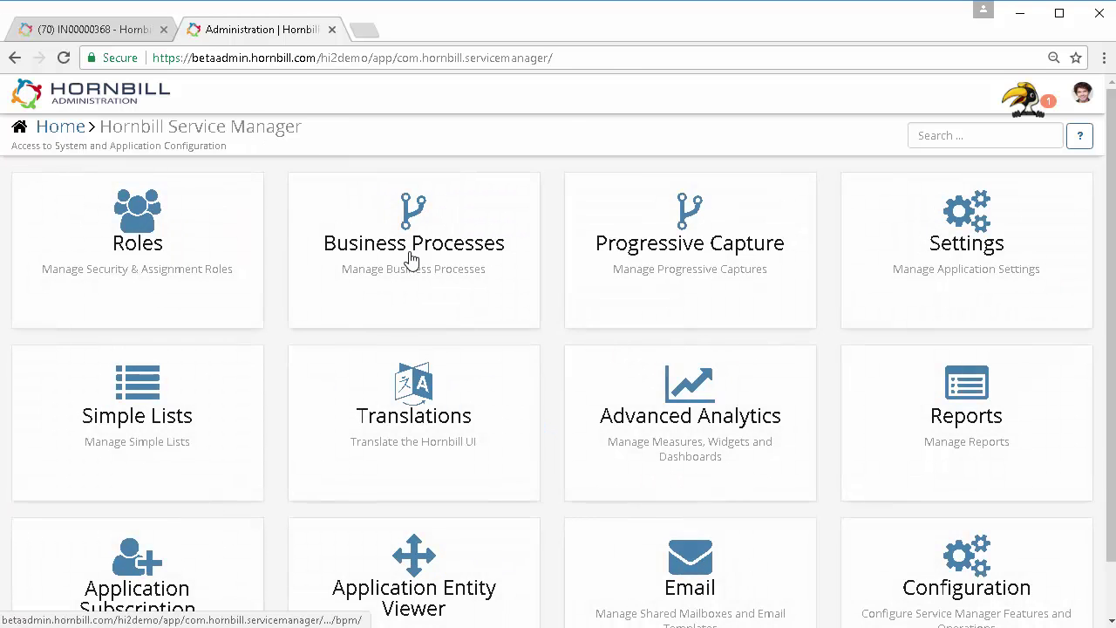
pyautogui.click(413, 260)
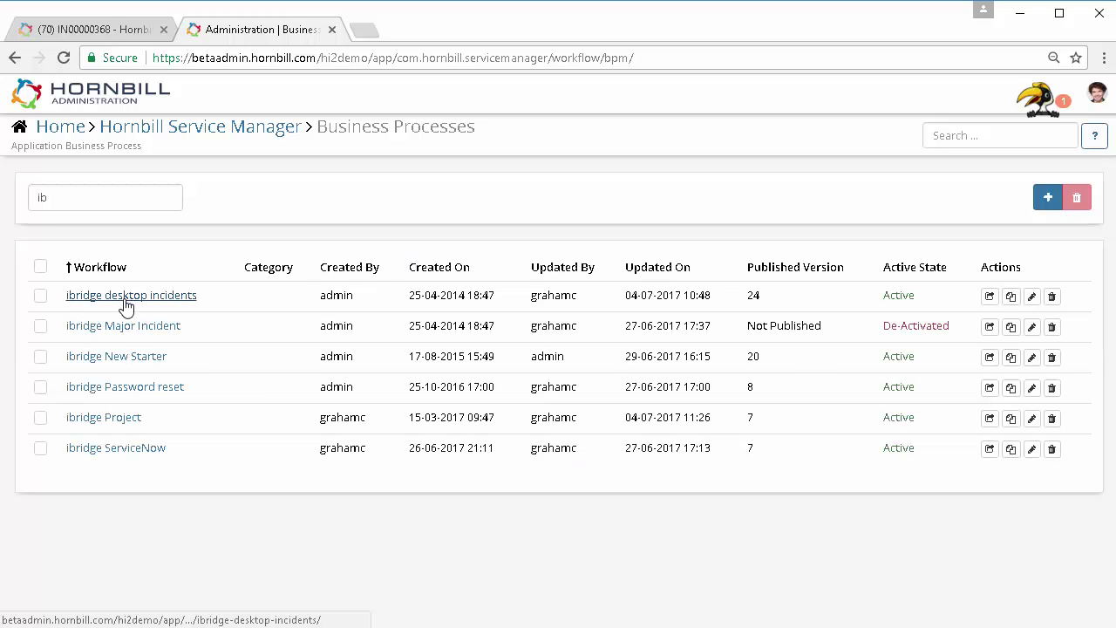
pyautogui.click(110, 420)
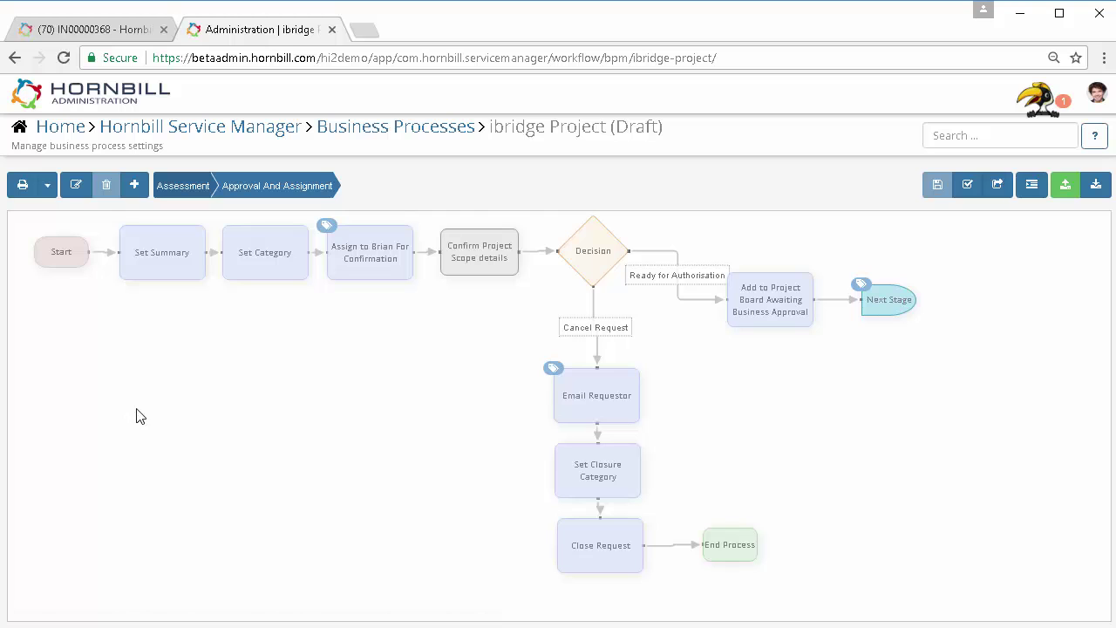
# In the Approval And Assignment stage, delete the connector between Get Project Info and Set Resolution Code
pyautogui.click(276, 187)
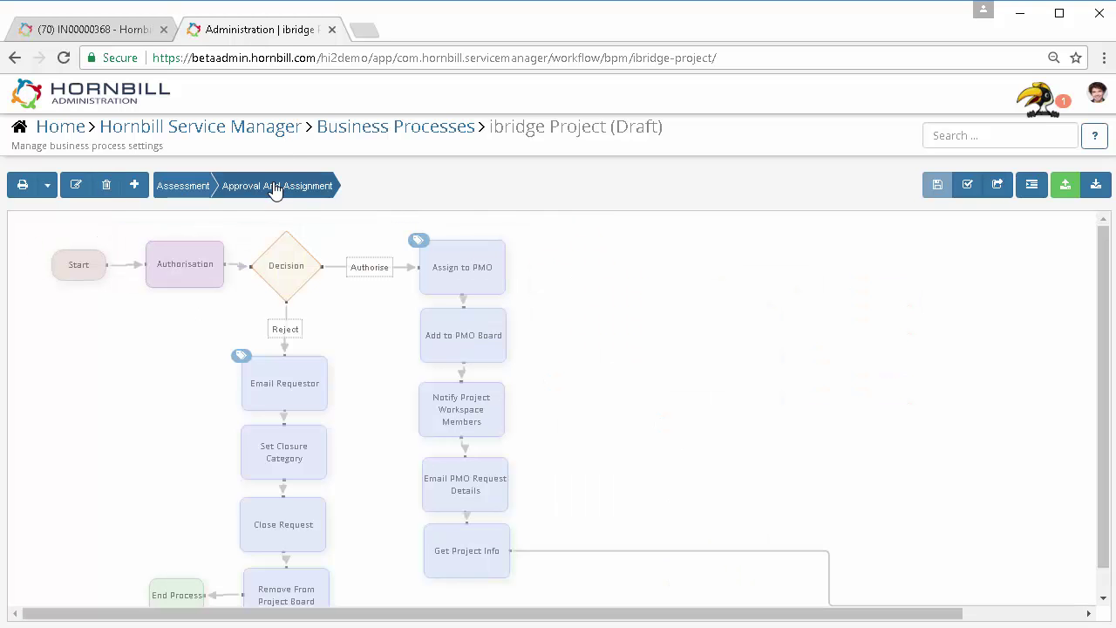
pyautogui.scroll(-1, 863, 476)
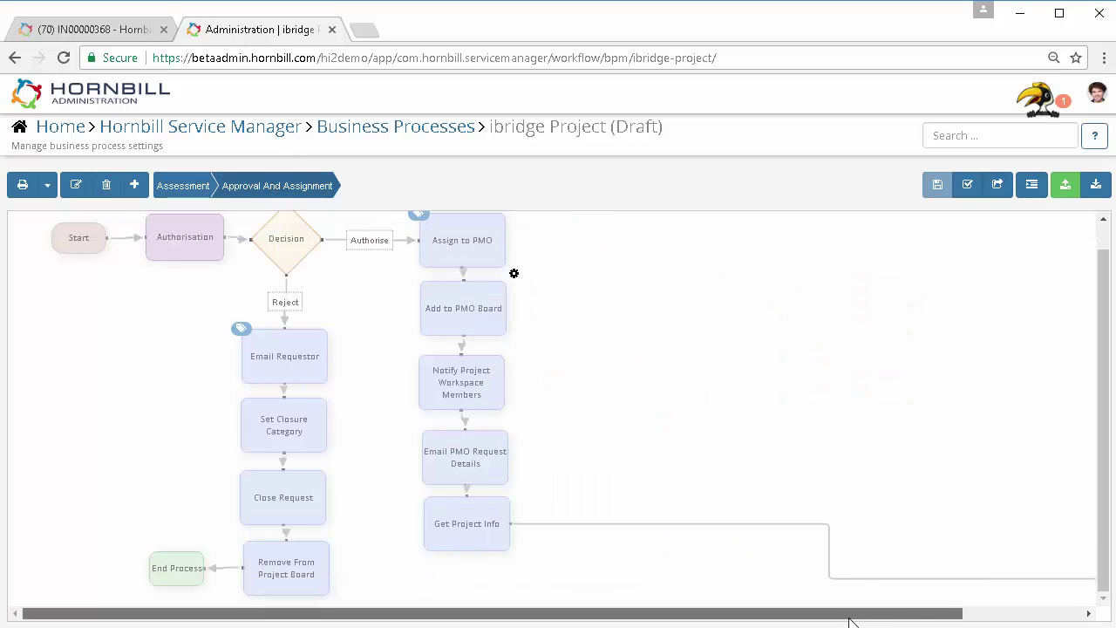
pyautogui.moveTo(850, 621); pyautogui.dragTo(1007, 620)
pyautogui.rightClick(593, 525)
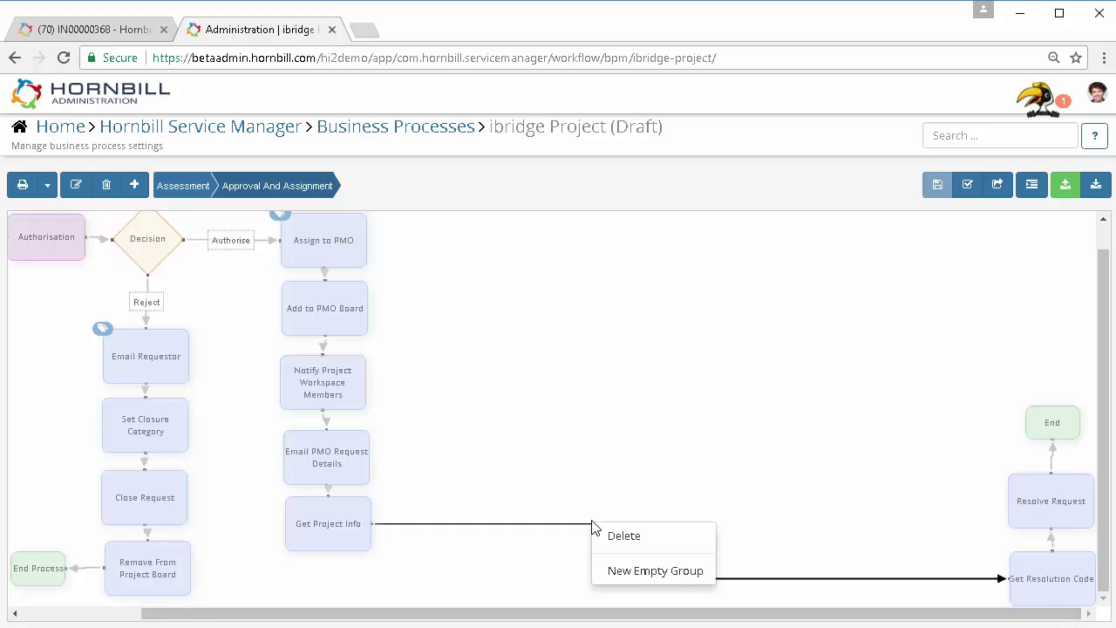
pyautogui.click(634, 539)
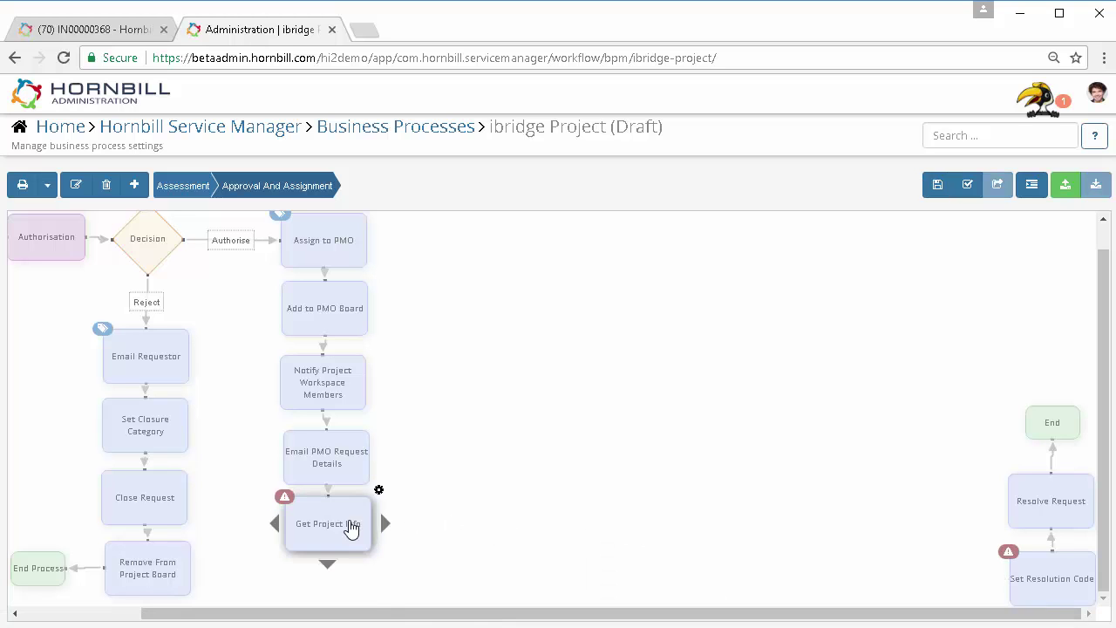
# Add an Integration Call node after Get Project Info and set its method to Trello/Boards/Board Create
pyautogui.moveTo(386, 524); pyautogui.dragTo(430, 529)
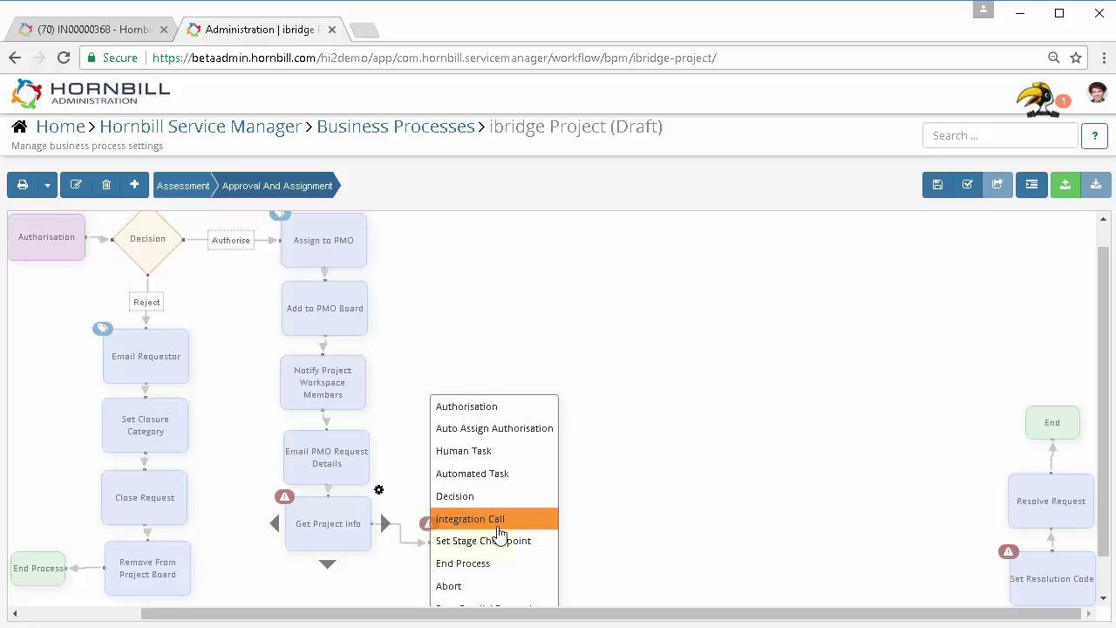
pyautogui.click(497, 522)
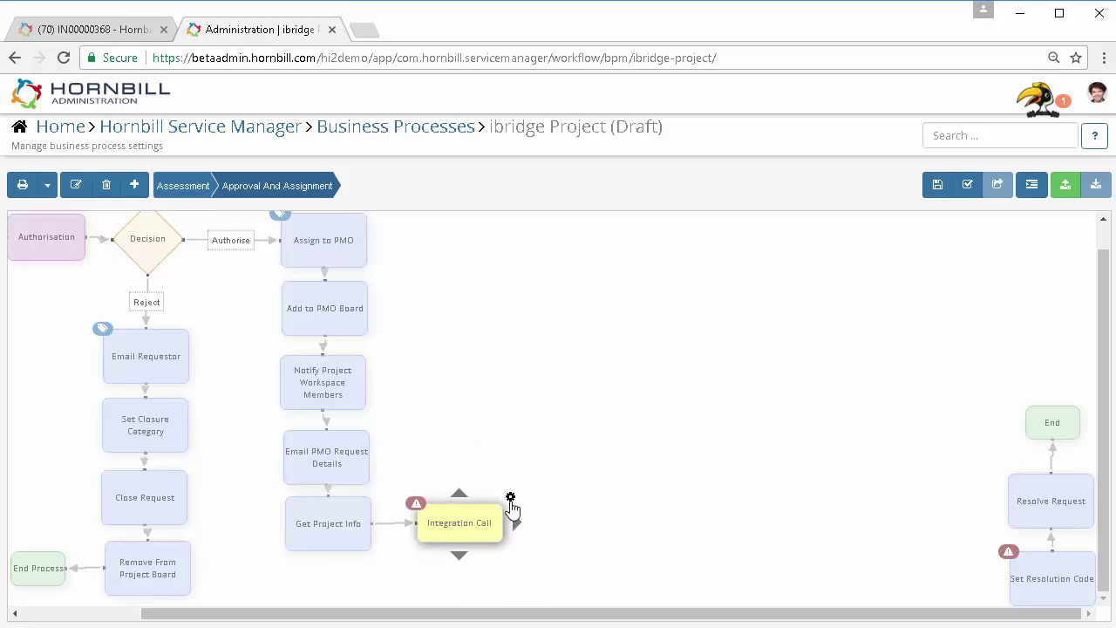
pyautogui.click(511, 498)
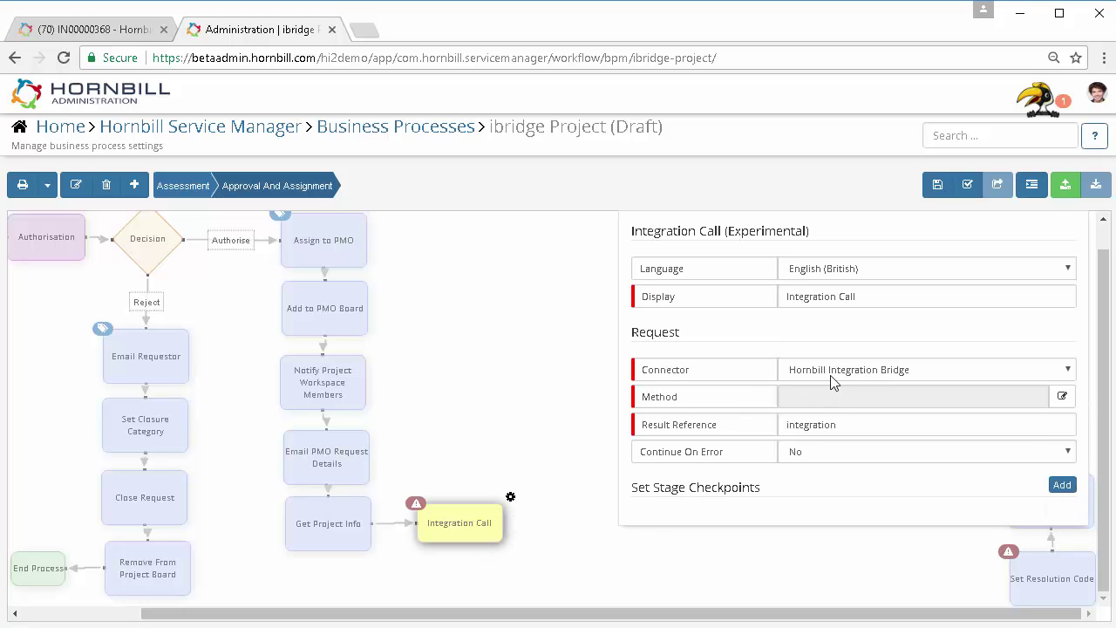
pyautogui.click(1062, 397)
pyautogui.scroll(-3, 424, 332)
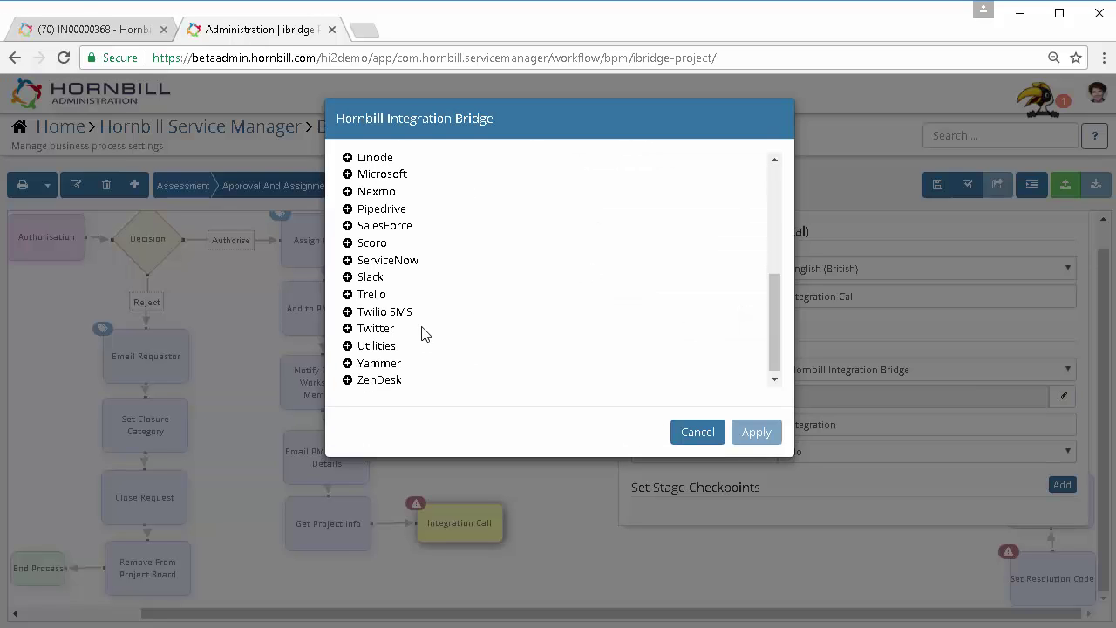
pyautogui.click(348, 295)
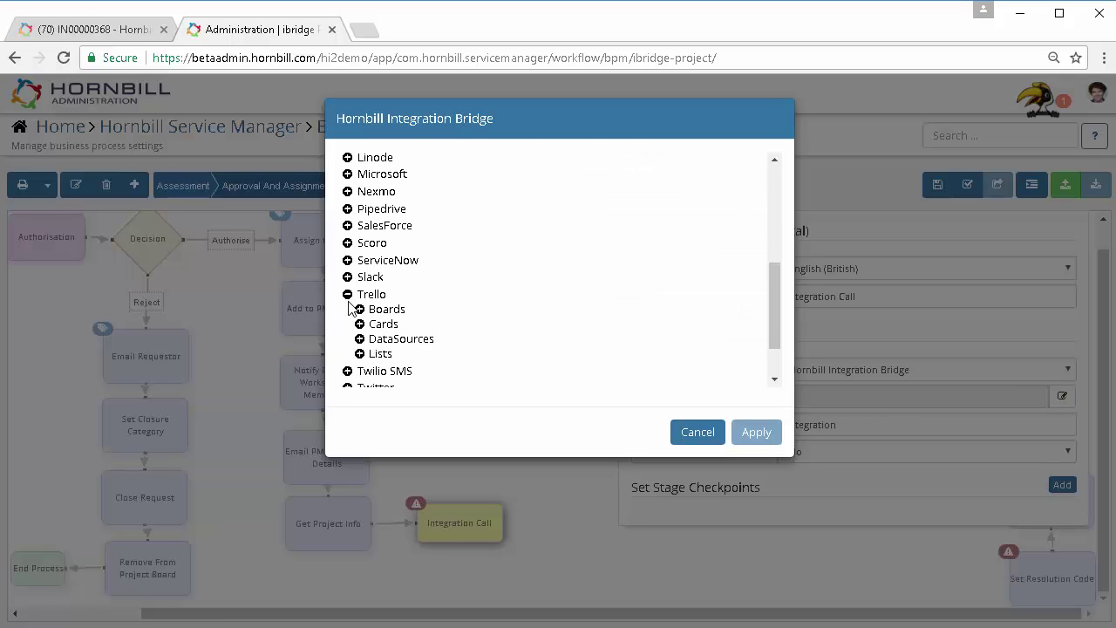
pyautogui.click(360, 310)
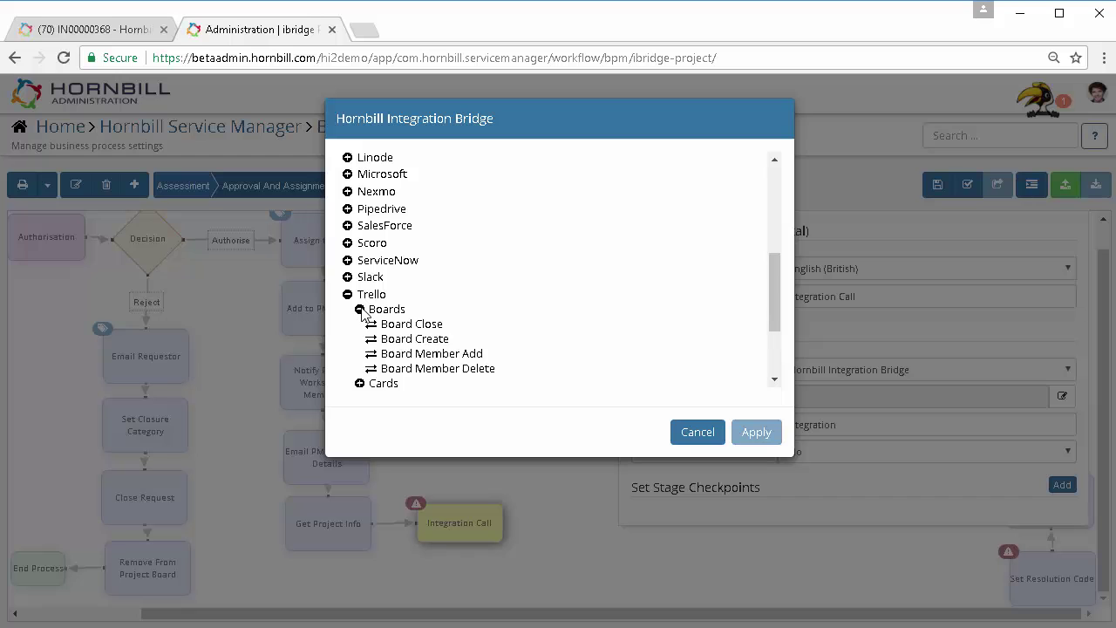
pyautogui.click(425, 342)
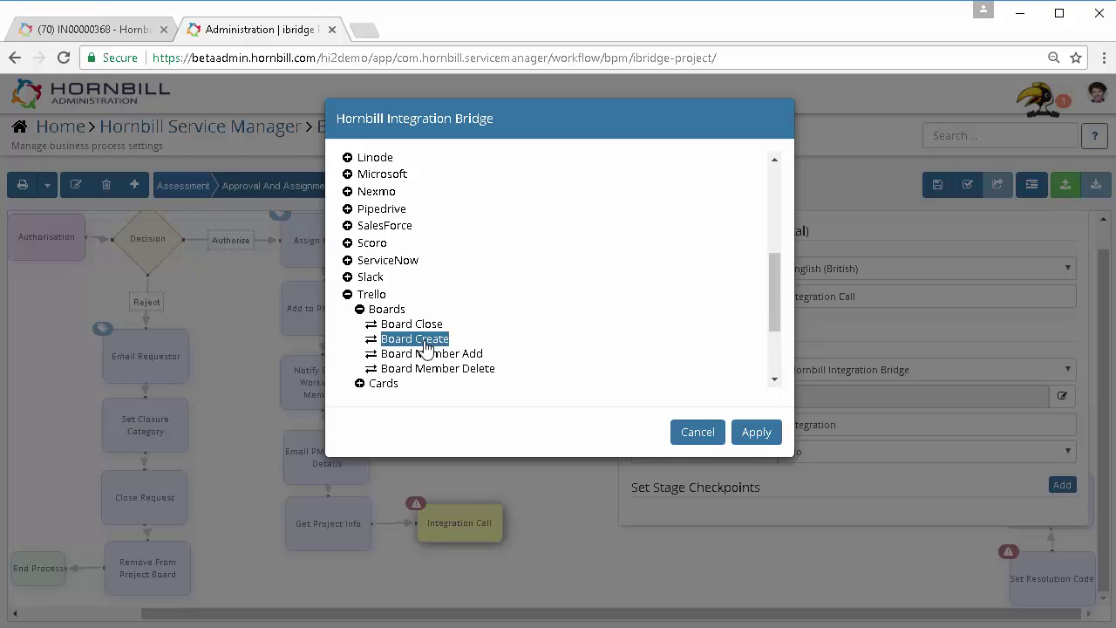
pyautogui.click(759, 434)
# Set the integration call's result reference to integrationCreate and its Description parameter to New Project
pyautogui.scroll(-2, 834, 486)
pyautogui.scroll(2, 835, 488)
pyautogui.click(852, 424)
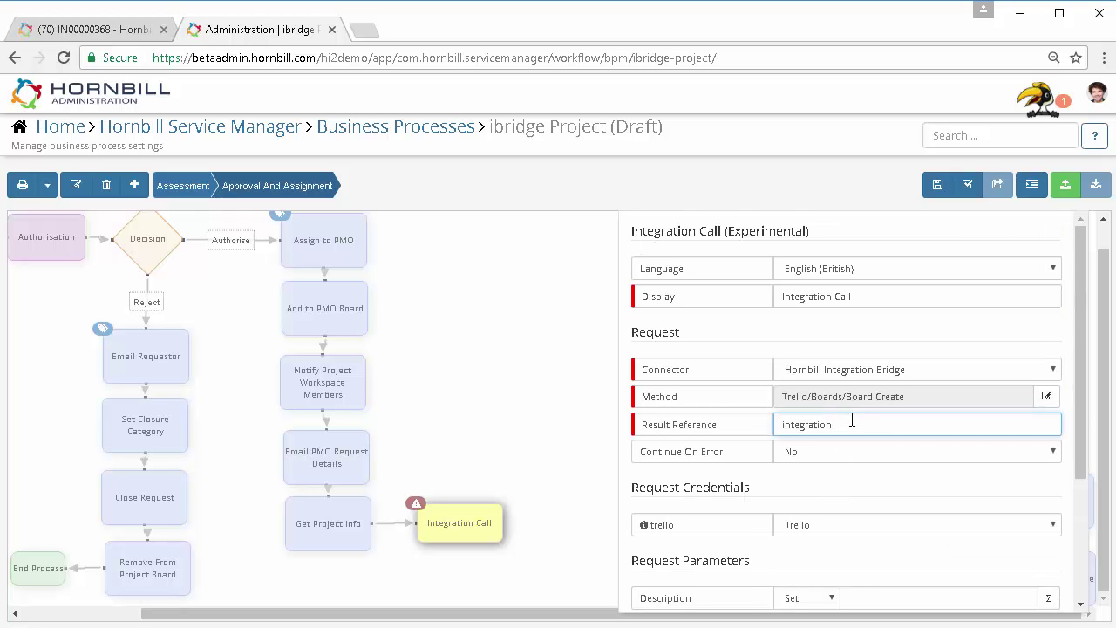
pyautogui.write('Create')
pyautogui.scroll(-2, 1082, 474)
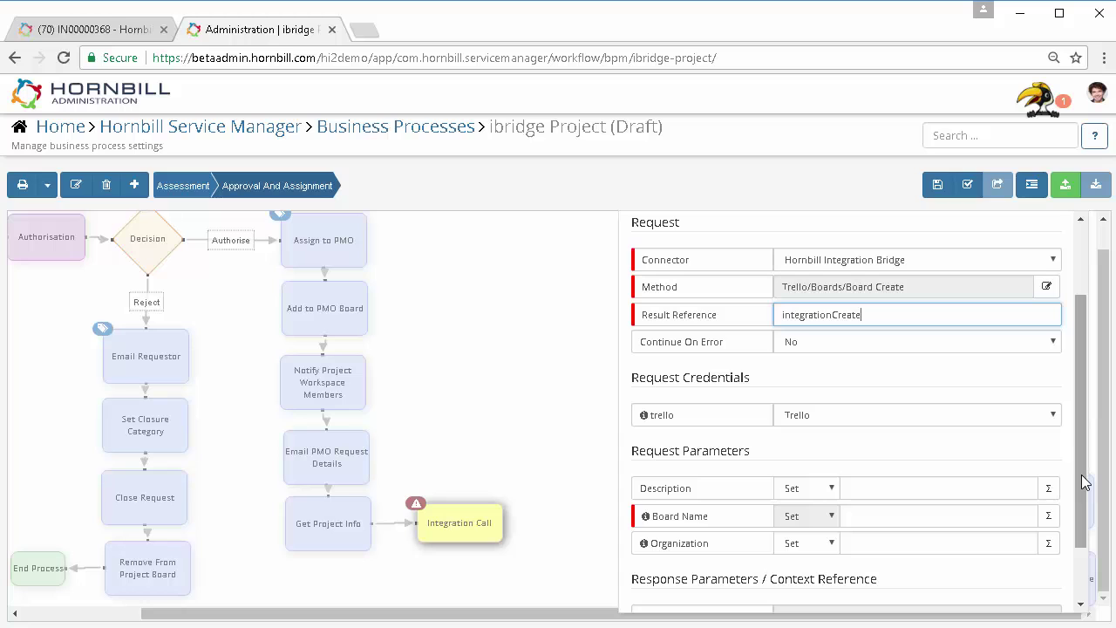
pyautogui.click(880, 488)
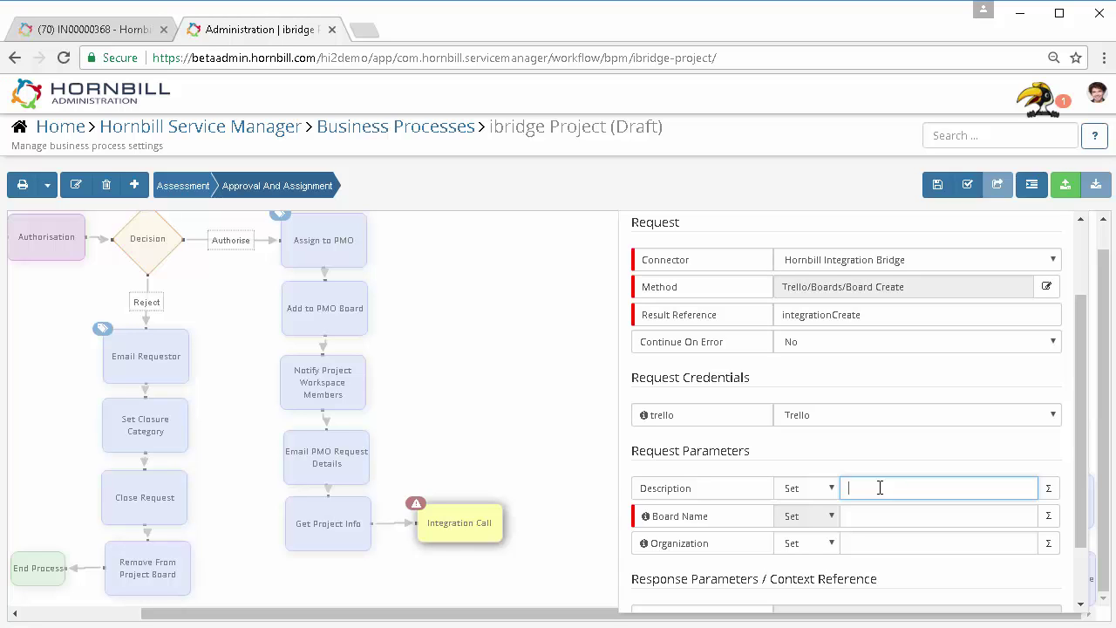
pyautogui.write('New Project')
# Set the Board Name parameter to "Project:" followed by the injected requestId global input variable
pyautogui.click(874, 518)
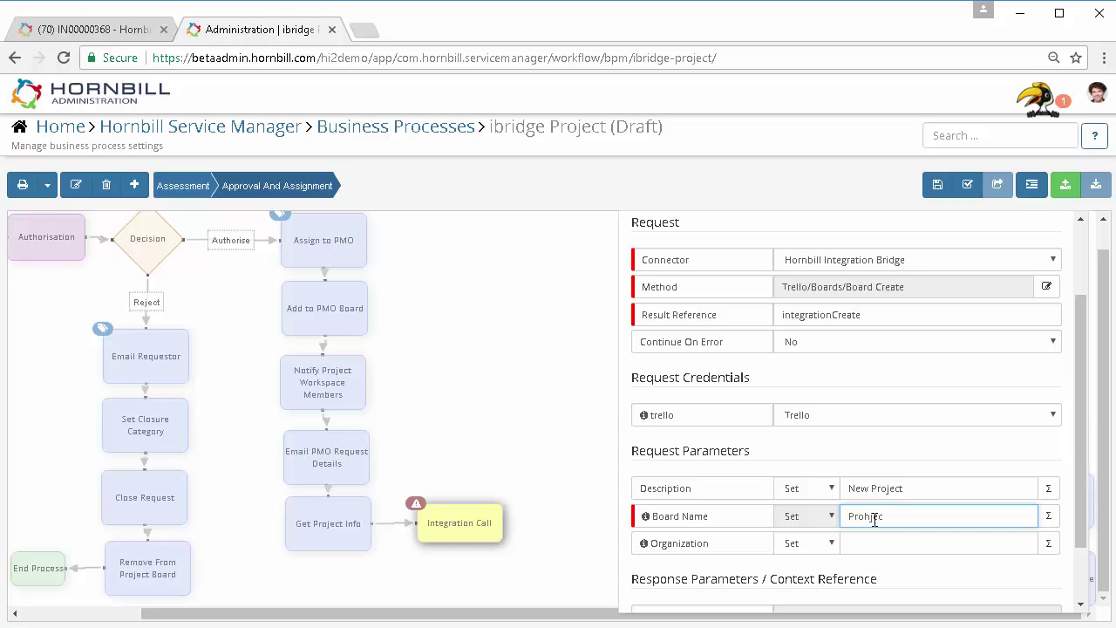
pyautogui.write('Project:')
pyautogui.click(1047, 517)
pyautogui.click(347, 162)
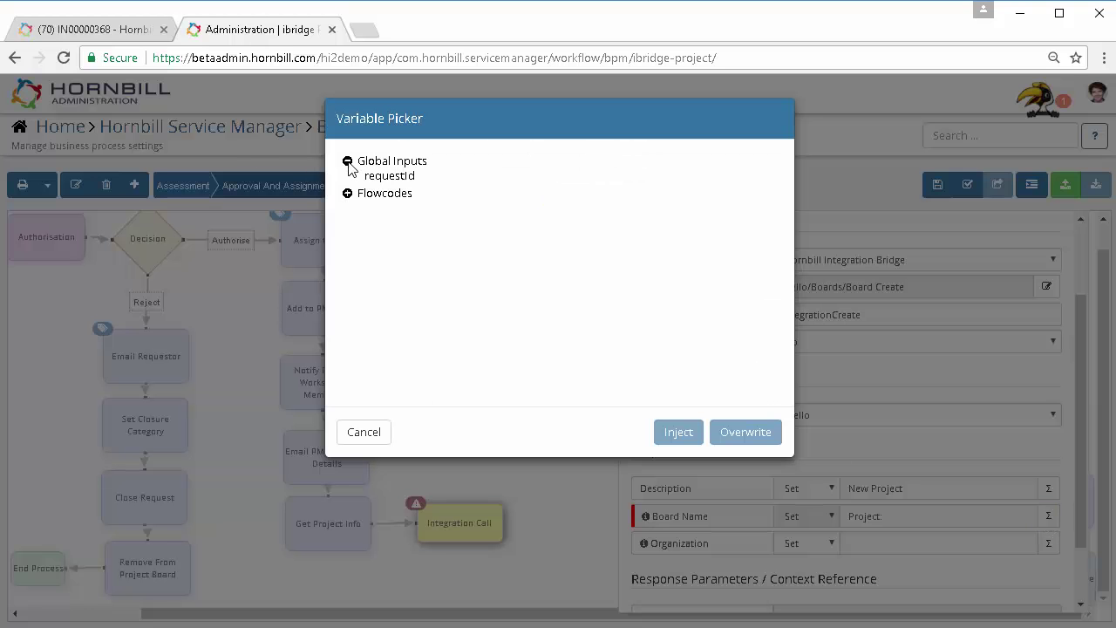
pyautogui.click(375, 180)
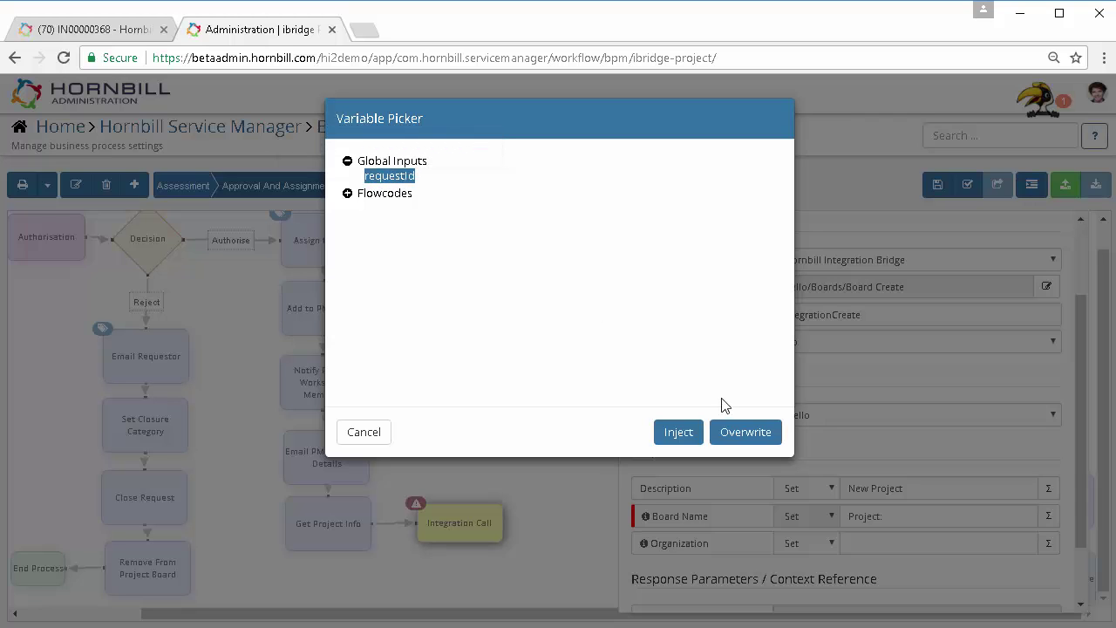
pyautogui.click(679, 433)
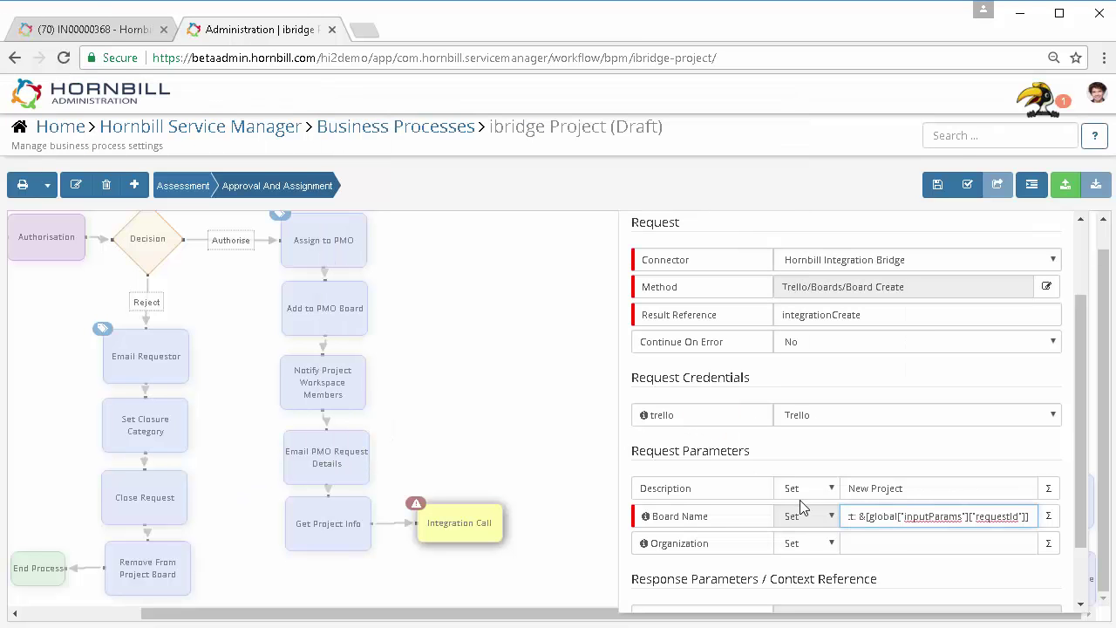
# Extend the Board Name parameter with ": Deadline" followed by the injected Answer 2 variable from the Get Project Info flowcode
pyautogui.write(': Deadline')
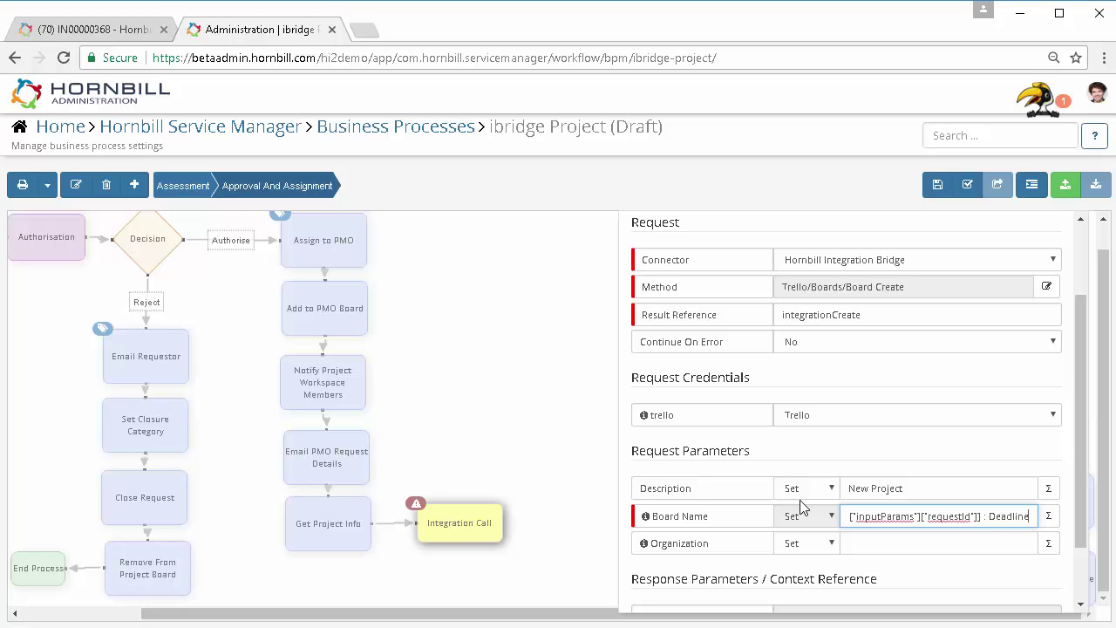
pyautogui.click(1048, 515)
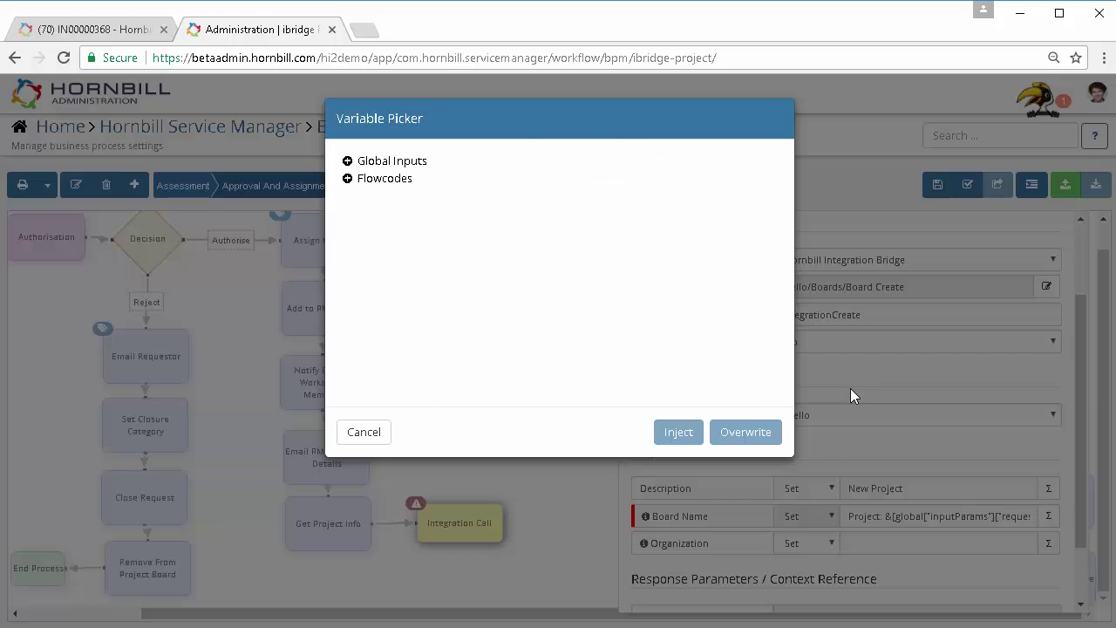
pyautogui.click(349, 179)
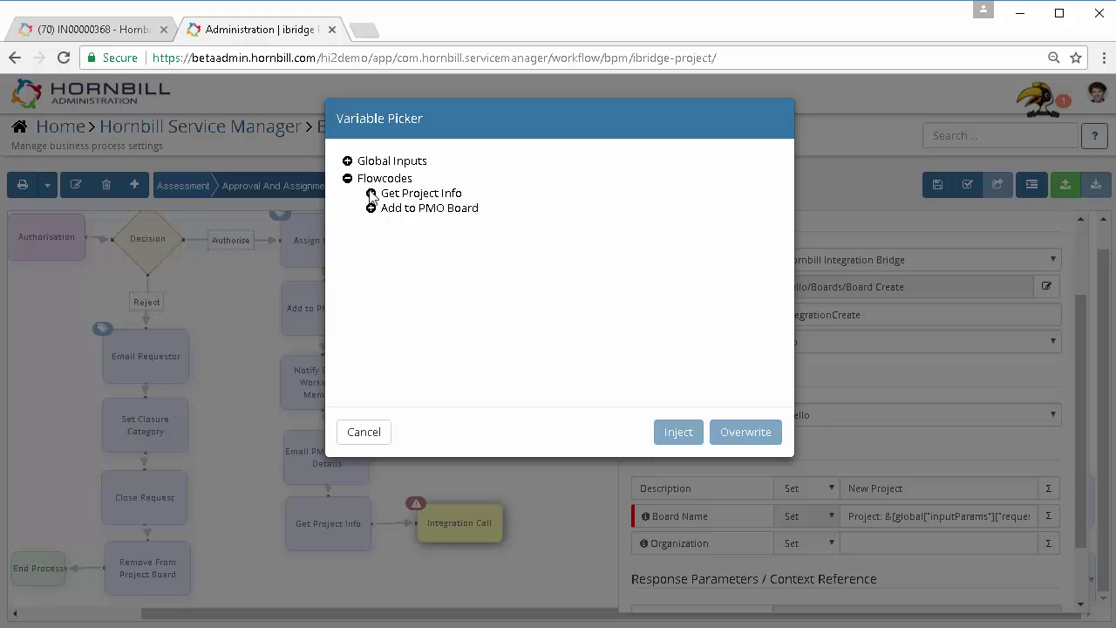
pyautogui.click(371, 194)
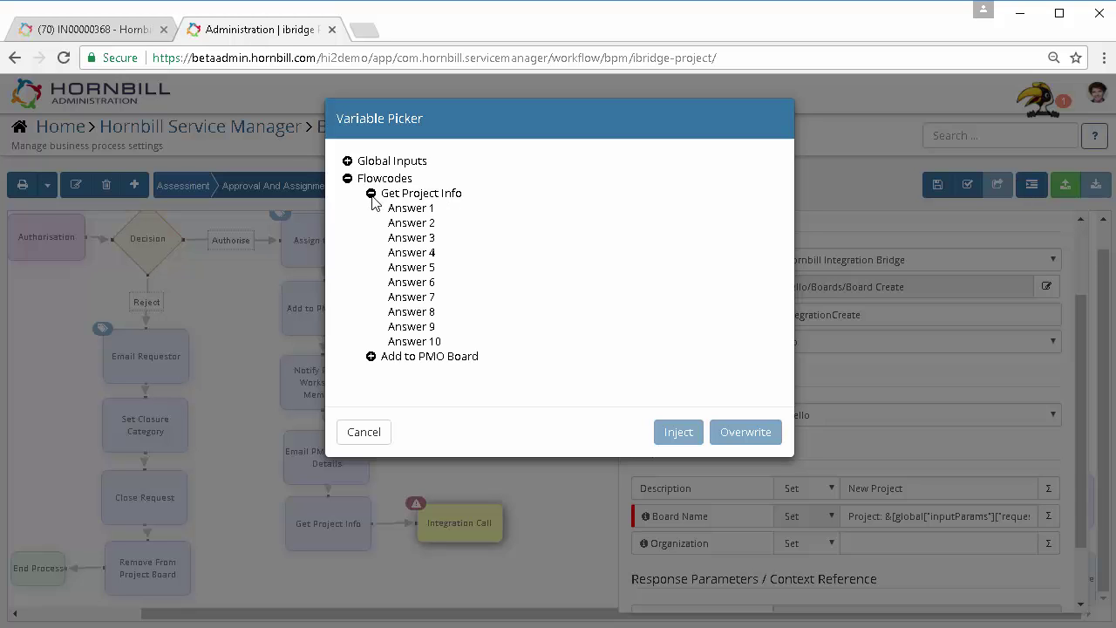
pyautogui.click(408, 225)
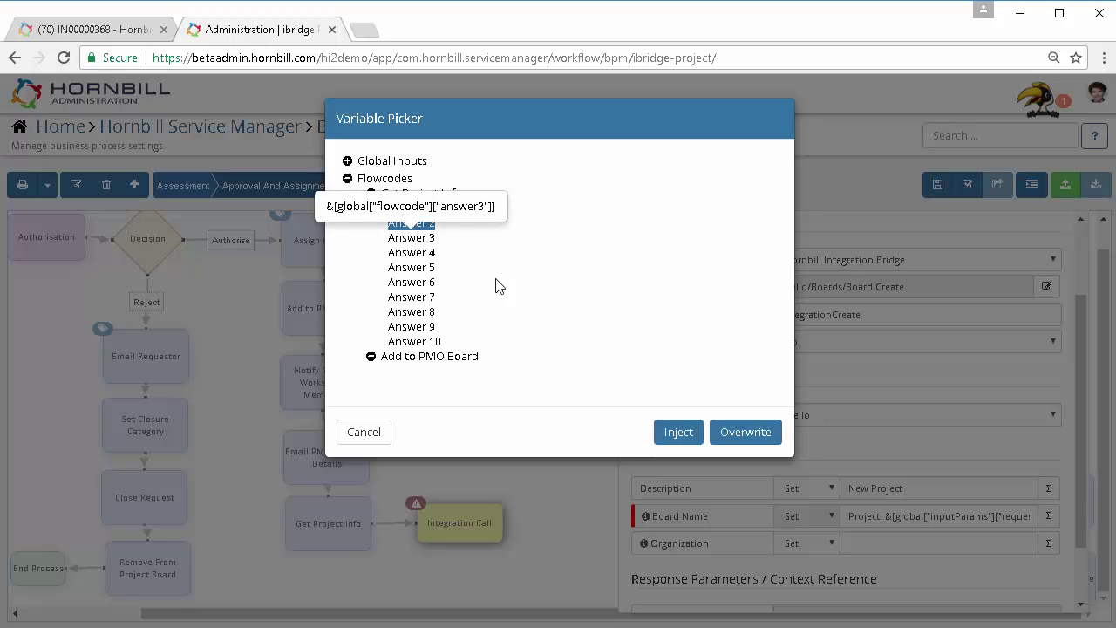
pyautogui.click(678, 432)
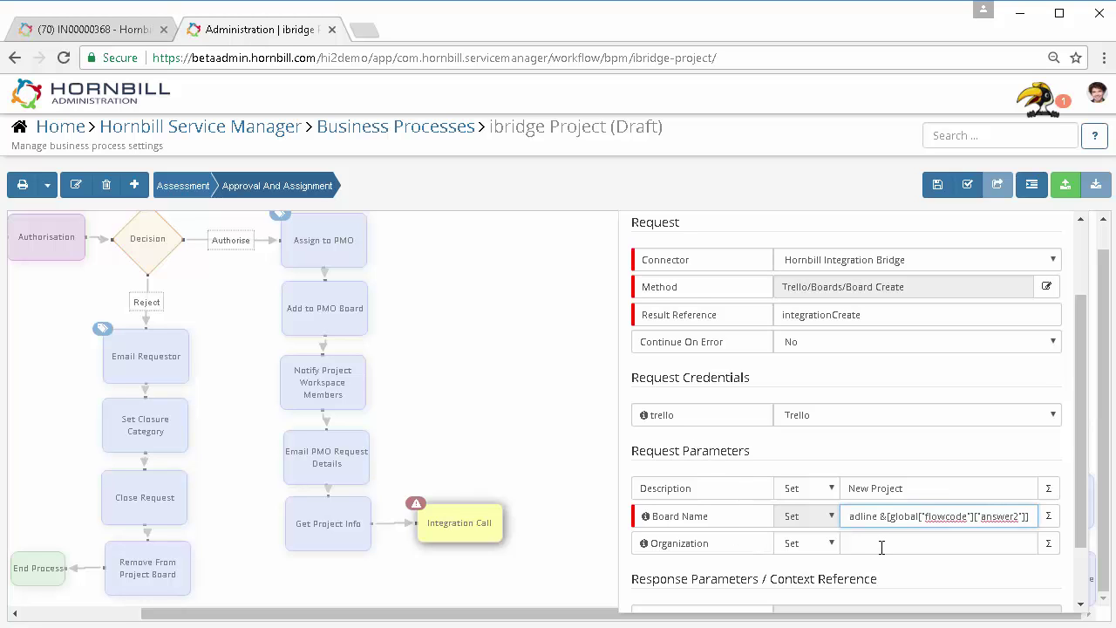
pyautogui.scroll(-1, 881, 547)
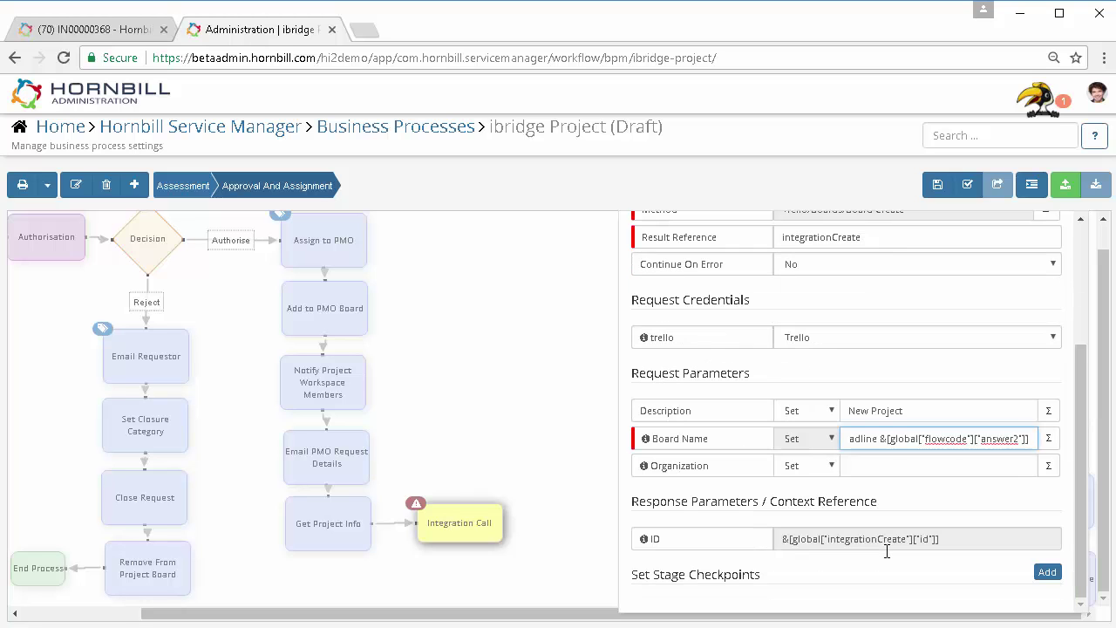
pyautogui.click(554, 463)
# Add a Set Stage Checkpoint node after the Integration Call, in line with it, and set its checkpoint to Board Created in Trello
pyautogui.click(517, 522)
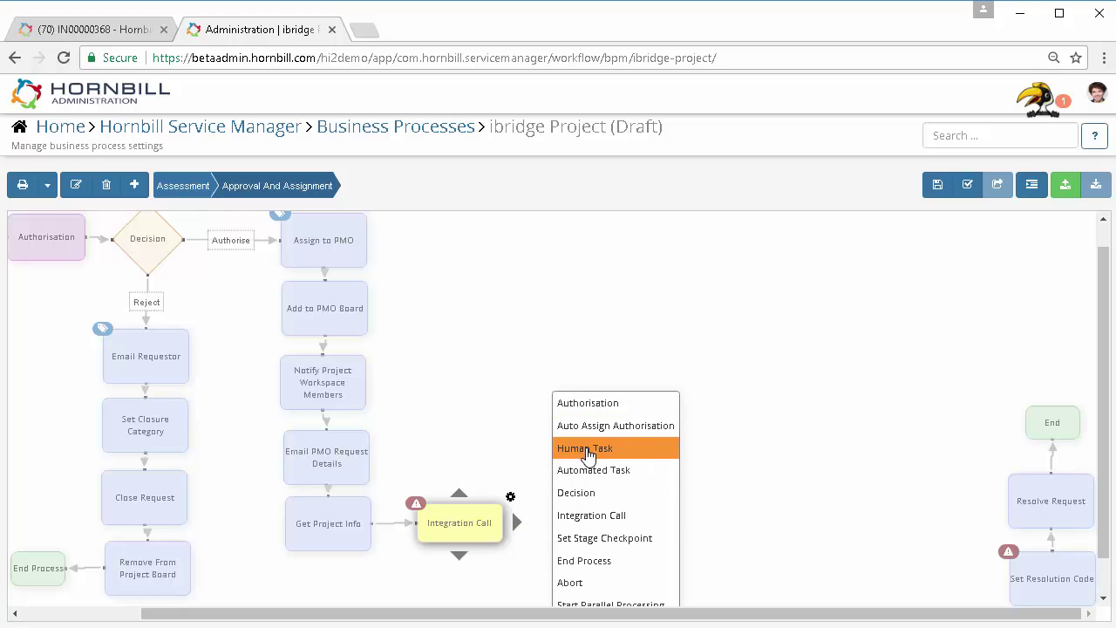
pyautogui.click(600, 538)
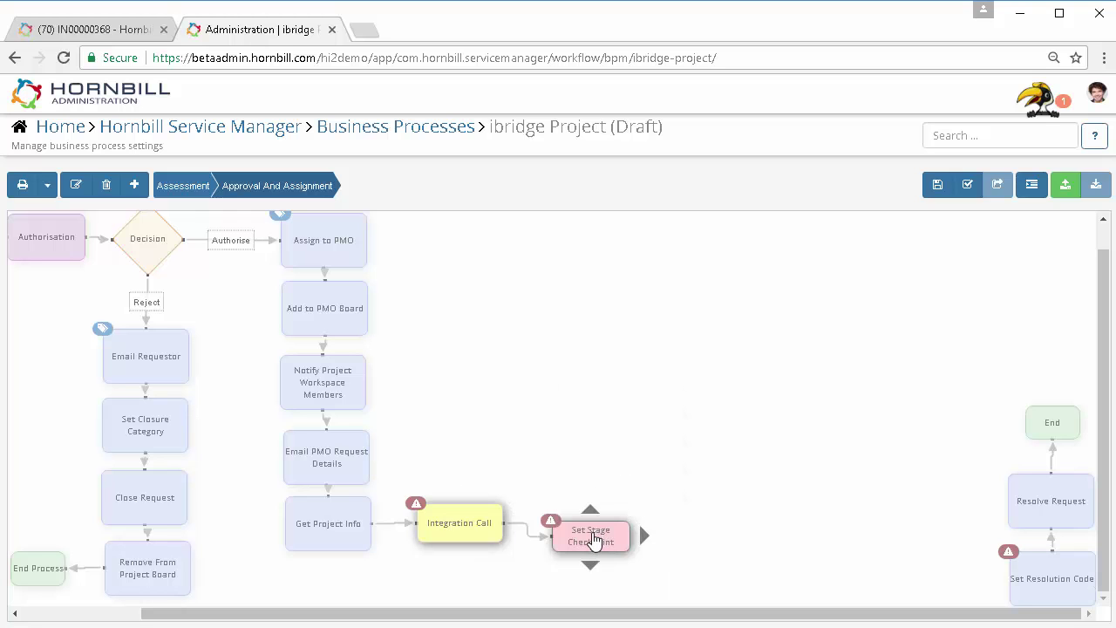
pyautogui.moveTo(565, 525); pyautogui.dragTo(575, 524)
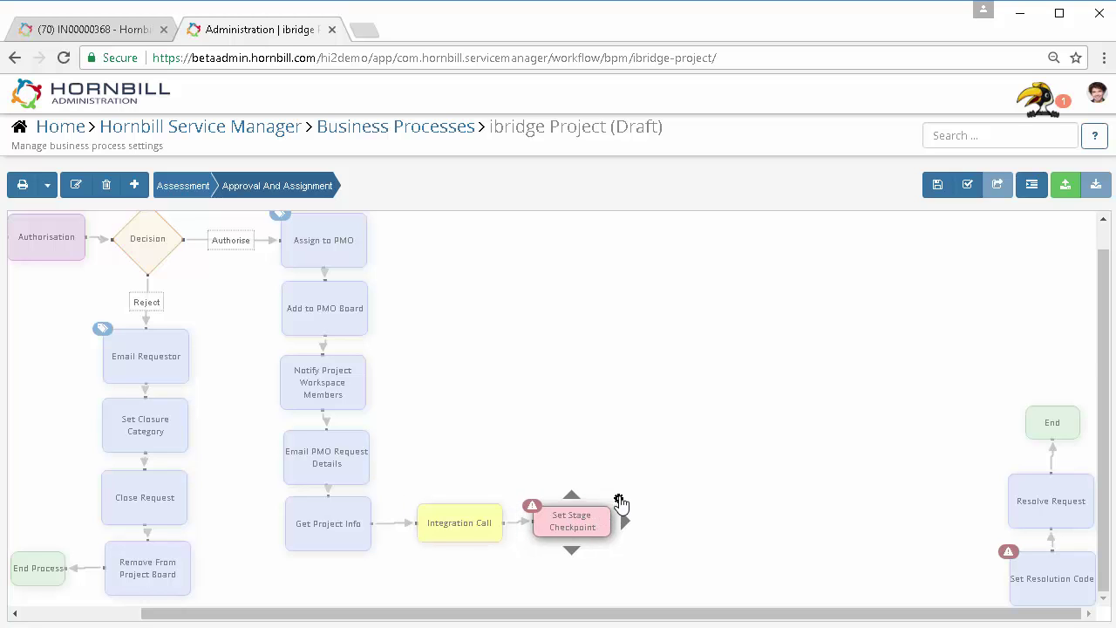
pyautogui.click(618, 499)
pyautogui.click(991, 322)
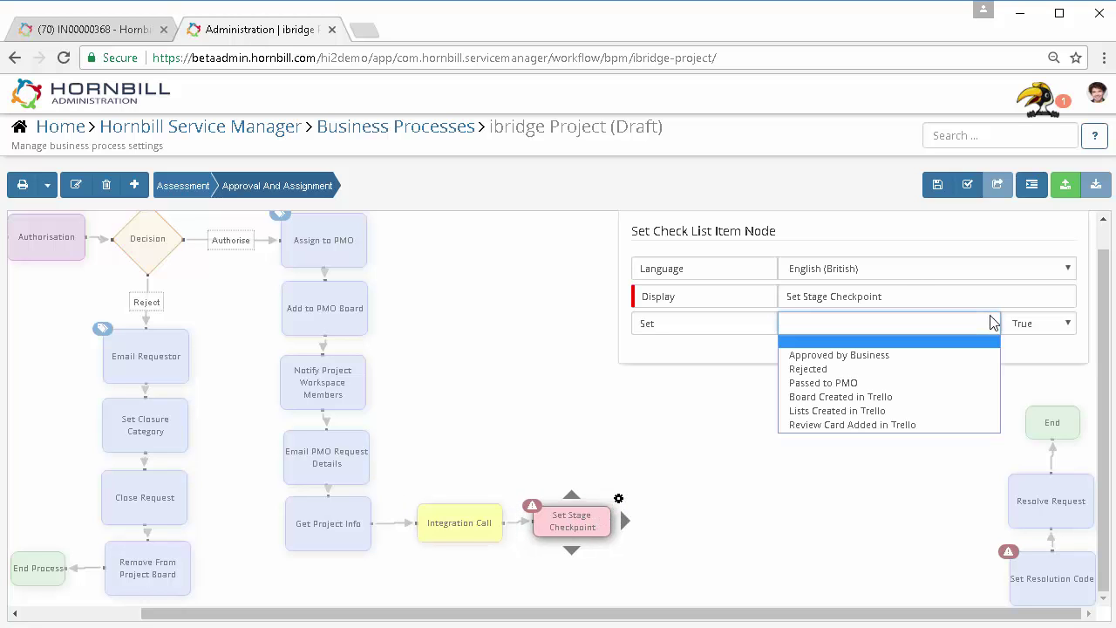
pyautogui.click(804, 399)
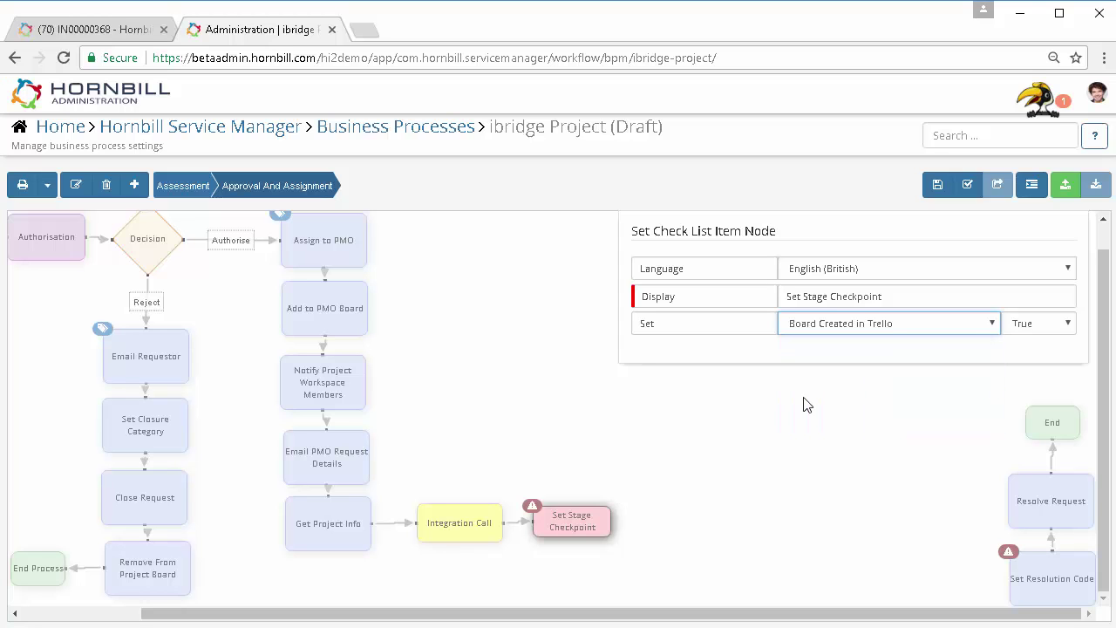
pyautogui.click(647, 542)
# Add a second Integration Call node after the Set Stage Checkpoint node and line it up with the row
pyautogui.click(624, 521)
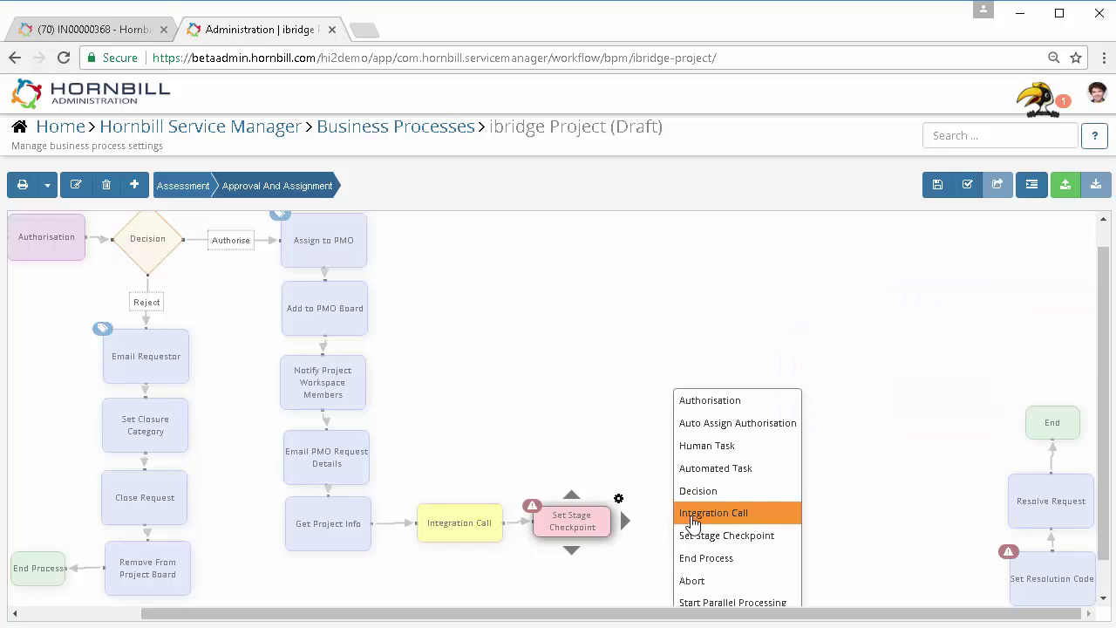
pyautogui.click(691, 515)
pyautogui.moveTo(718, 544); pyautogui.dragTo(685, 523)
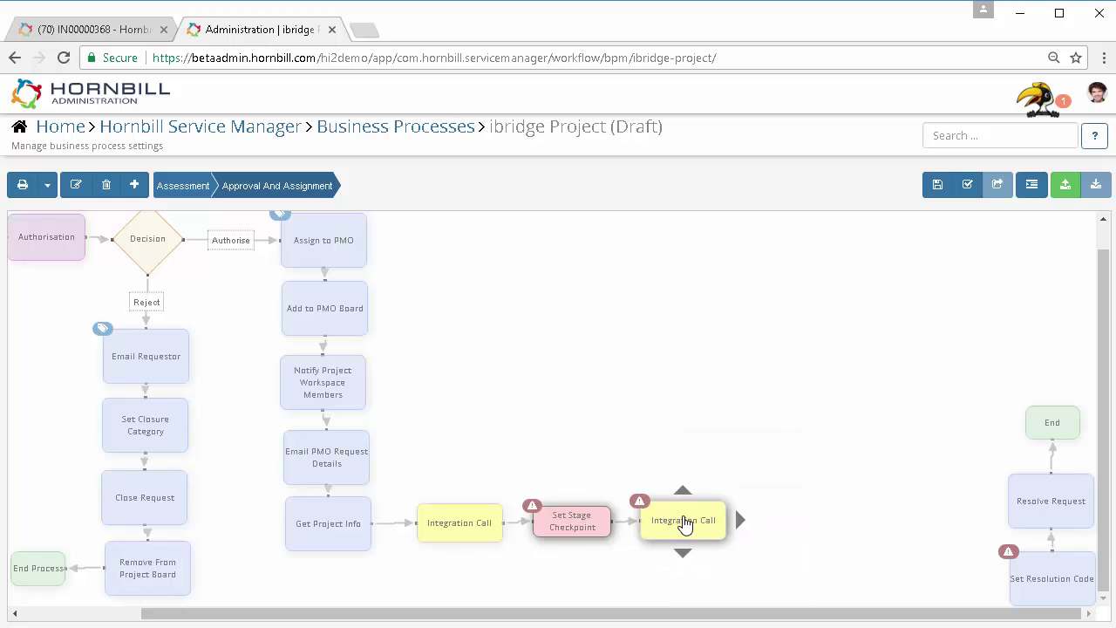
# Set the second Integration Call's Hornbill Integration Bridge method to Trello/Lists/List Create
pyautogui.click(735, 501)
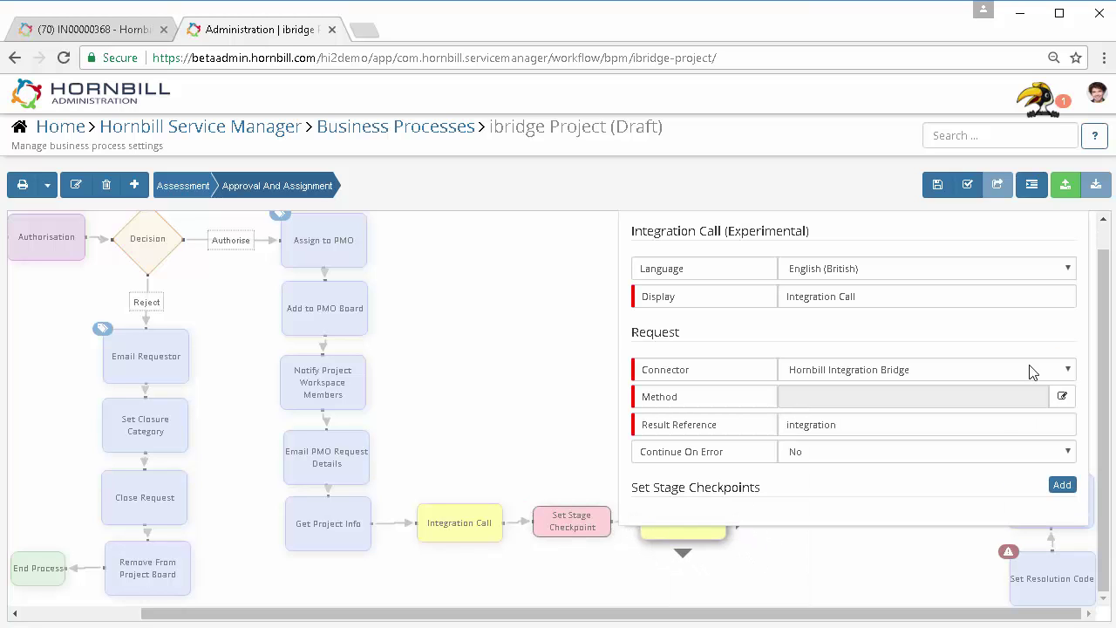
pyautogui.click(1062, 396)
pyautogui.scroll(-2, 445, 337)
pyautogui.scroll(-1, 441, 337)
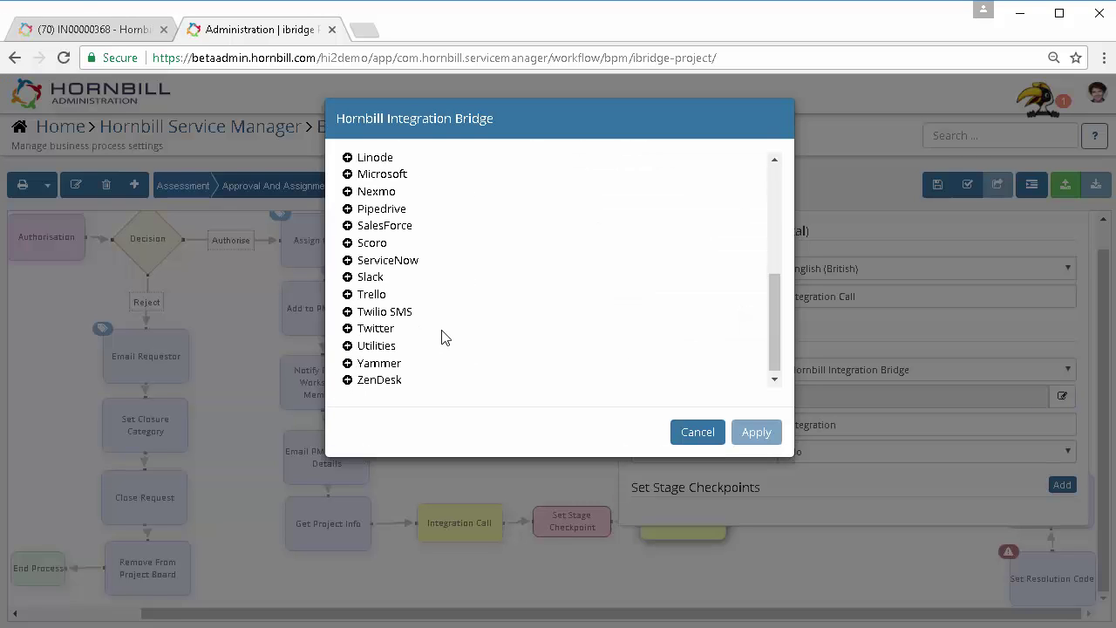
pyautogui.click(347, 293)
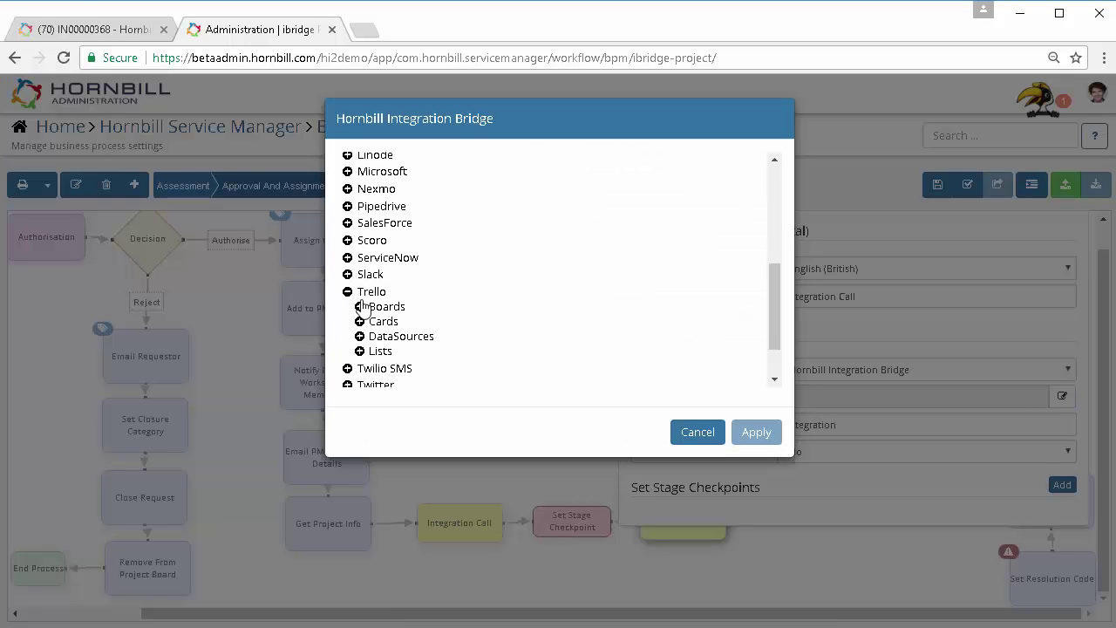
pyautogui.click(359, 352)
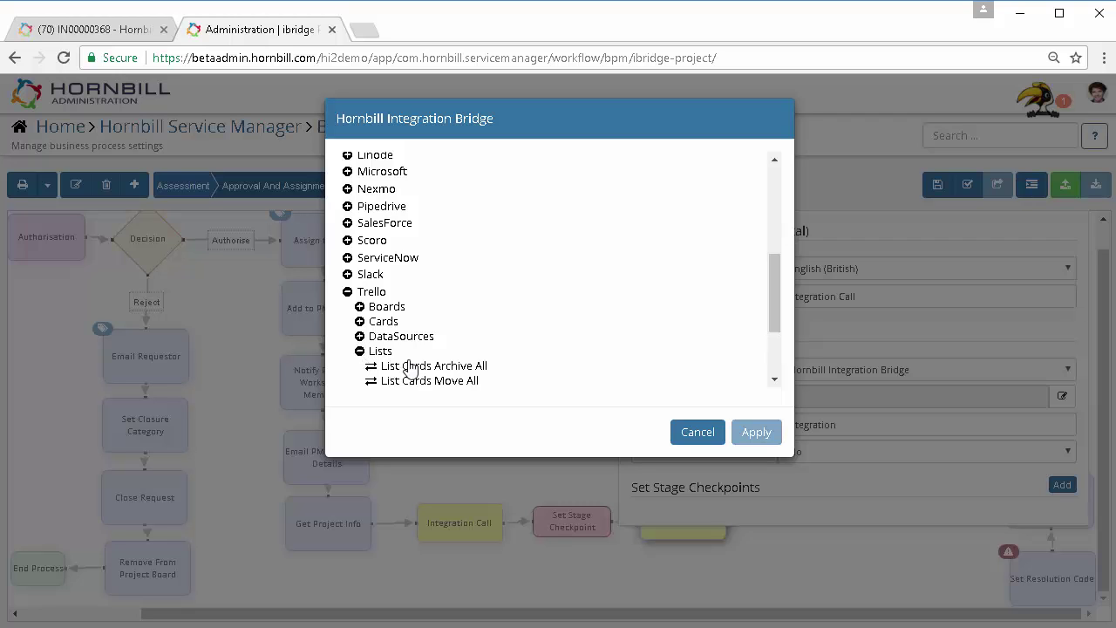
pyautogui.scroll(-1, 506, 353)
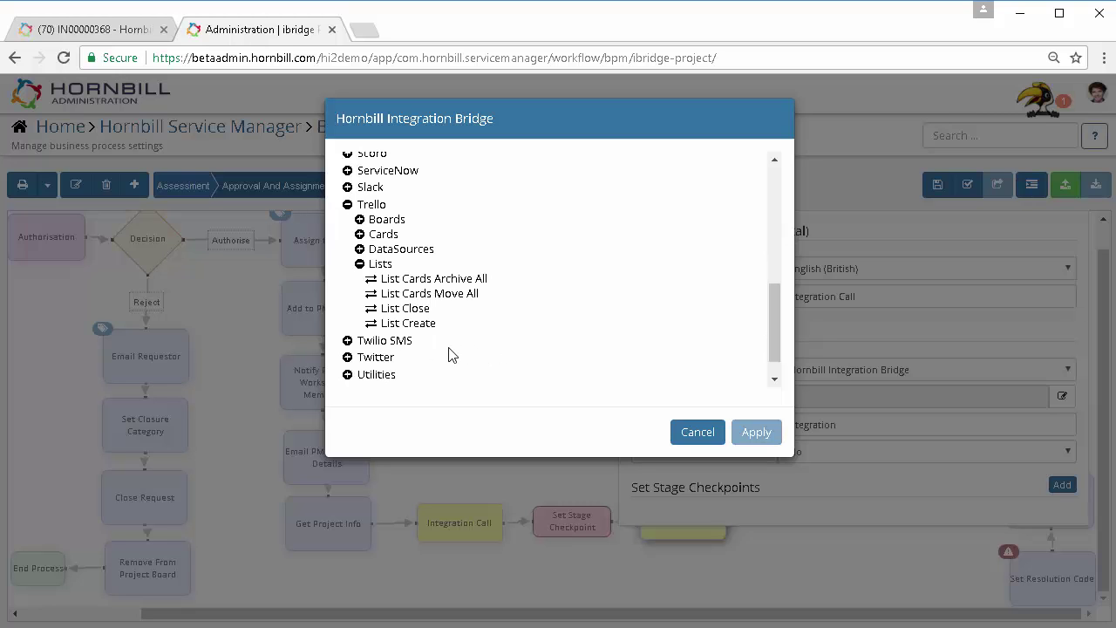
pyautogui.click(407, 324)
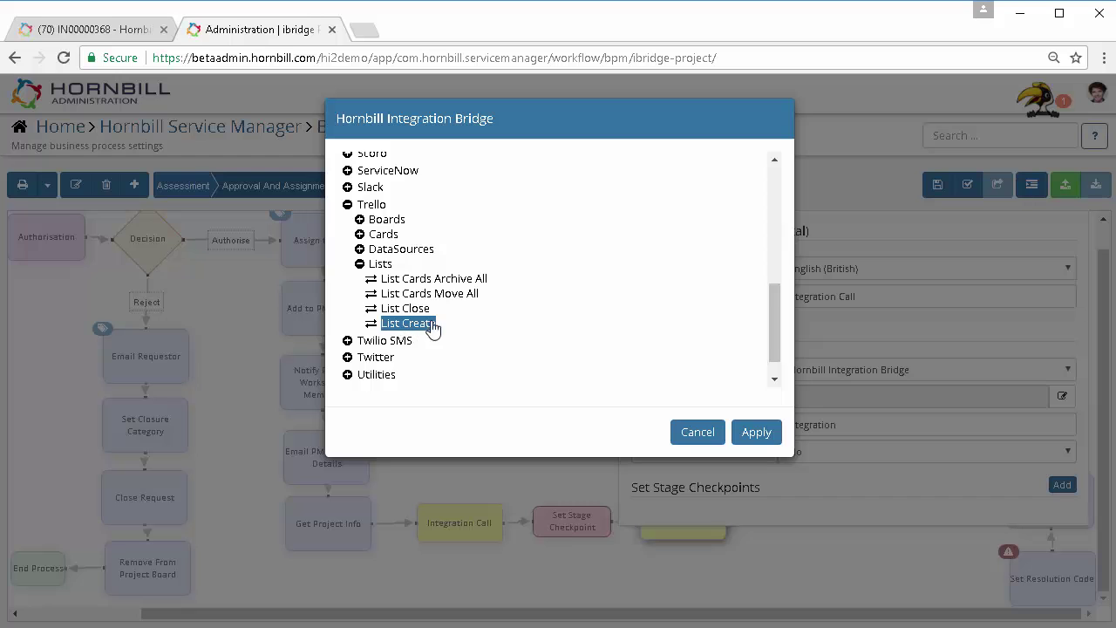
pyautogui.click(756, 430)
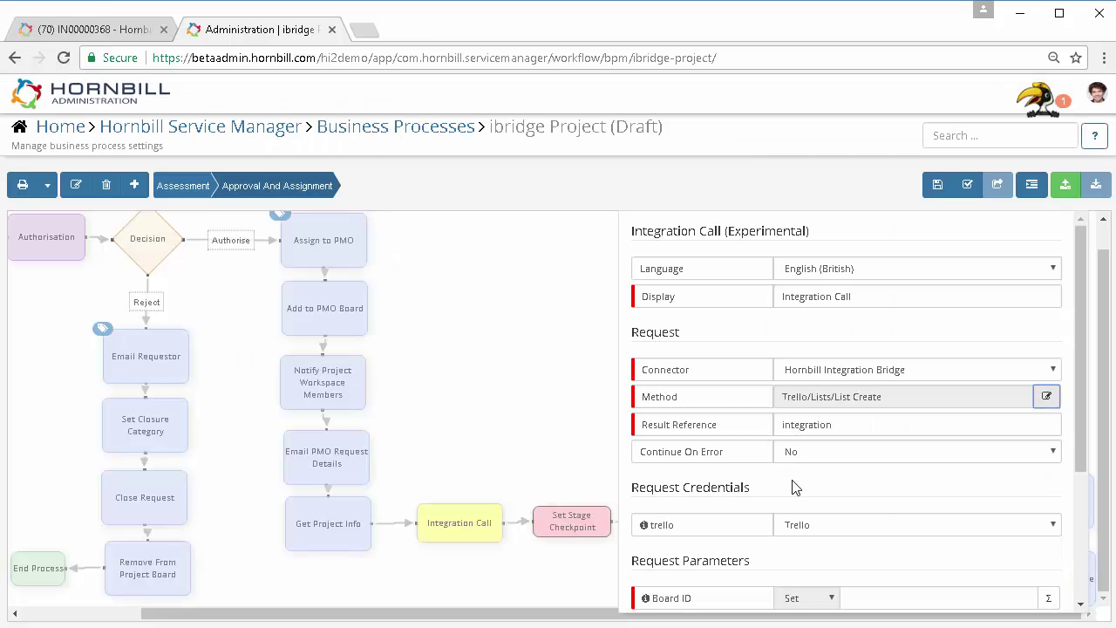
# Inject the first integration call's id variable (integrationCreate) as the Board ID and set the List Name to Review
pyautogui.scroll(-2, 792, 528)
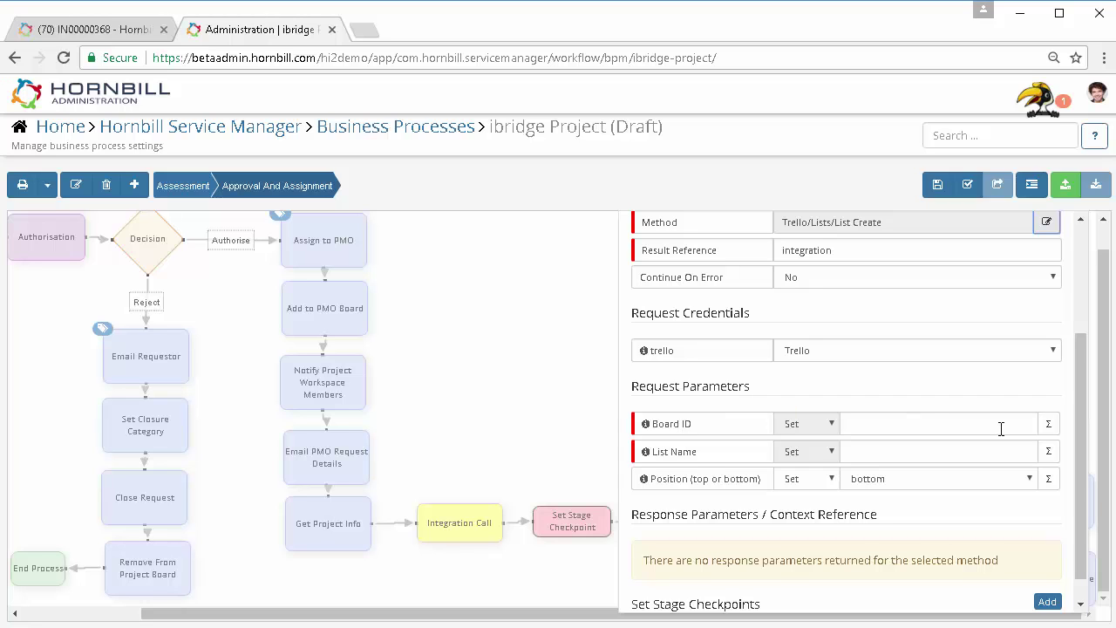
pyautogui.click(1048, 423)
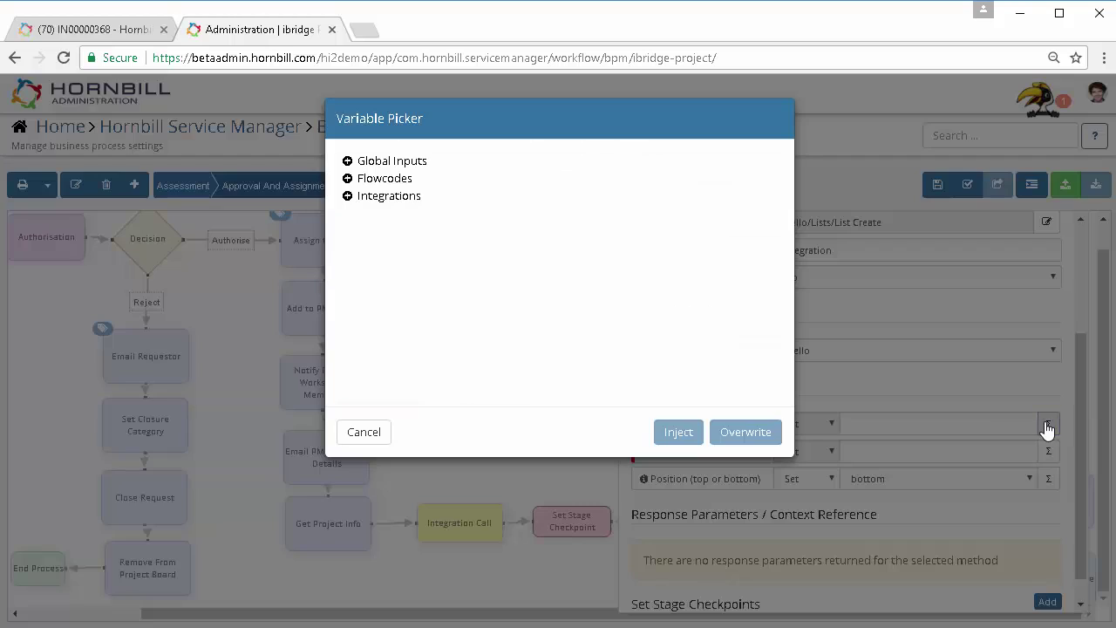
pyautogui.click(347, 197)
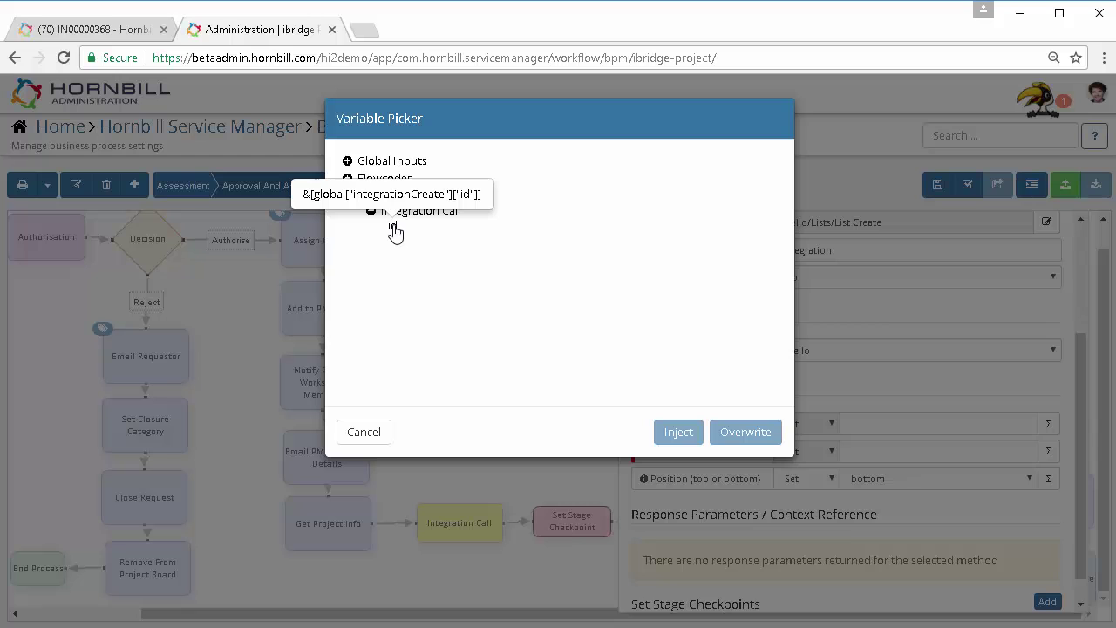
pyautogui.click(393, 226)
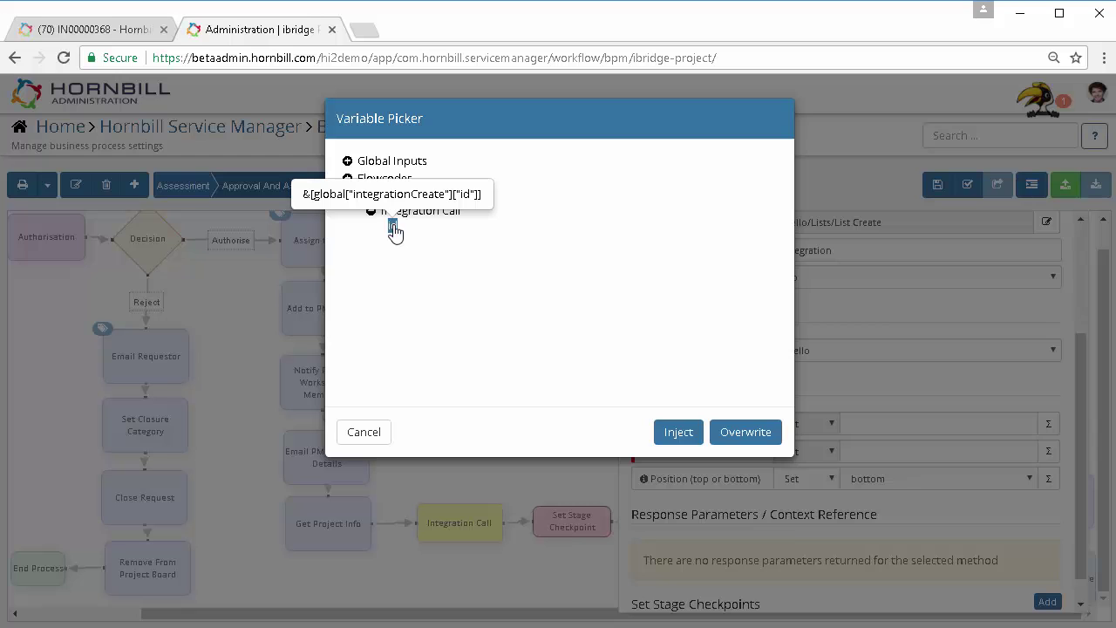
pyautogui.click(679, 432)
pyautogui.click(881, 453)
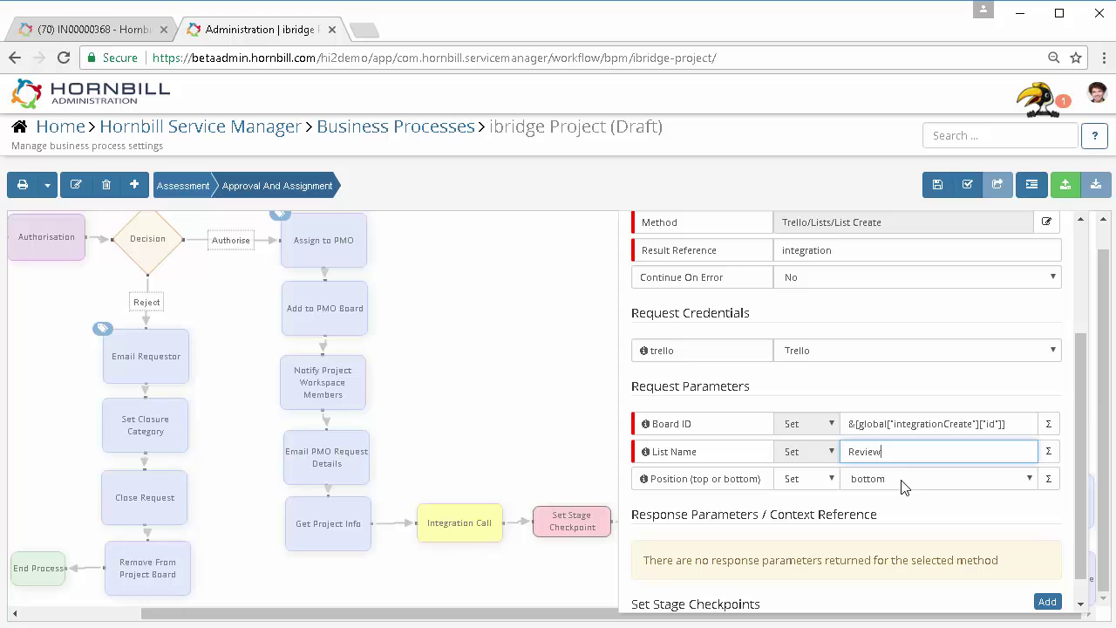
pyautogui.click(603, 493)
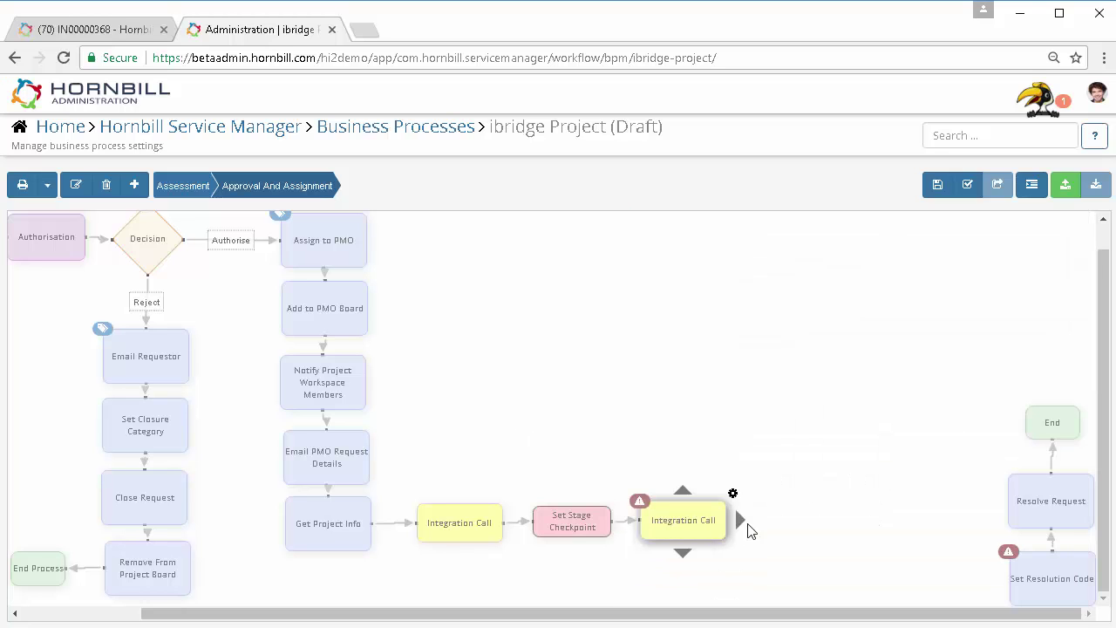
# Add a Set Stage Checkpoint node after the second Integration Call and set its checkpoint to Lists Created in Trello
pyautogui.moveTo(742, 525); pyautogui.dragTo(767, 523)
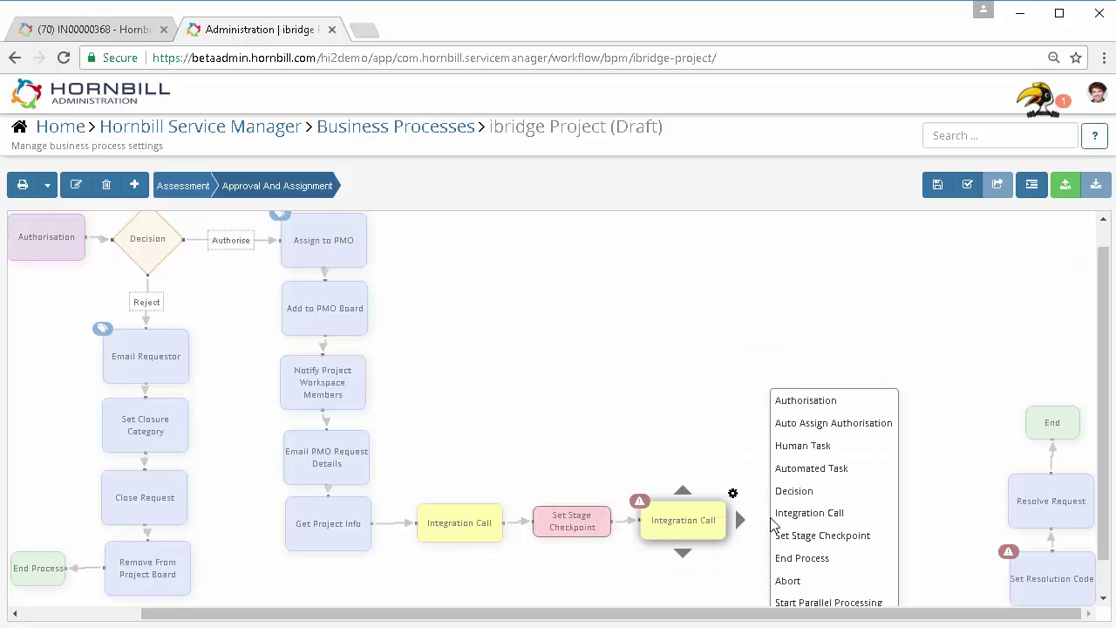
pyautogui.click(822, 536)
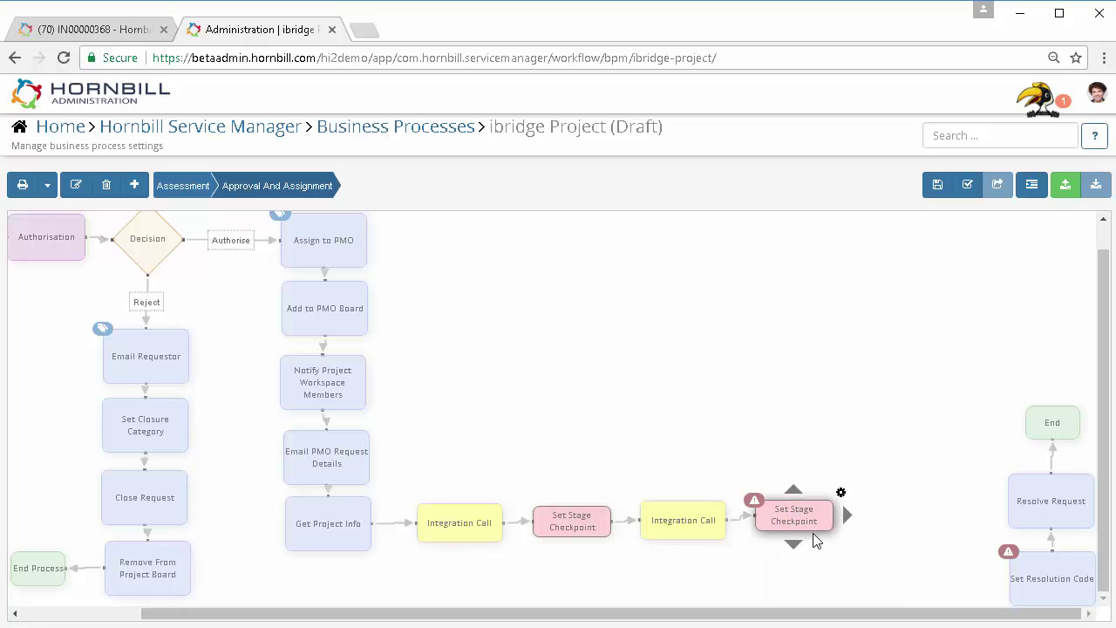
pyautogui.click(841, 493)
pyautogui.click(888, 324)
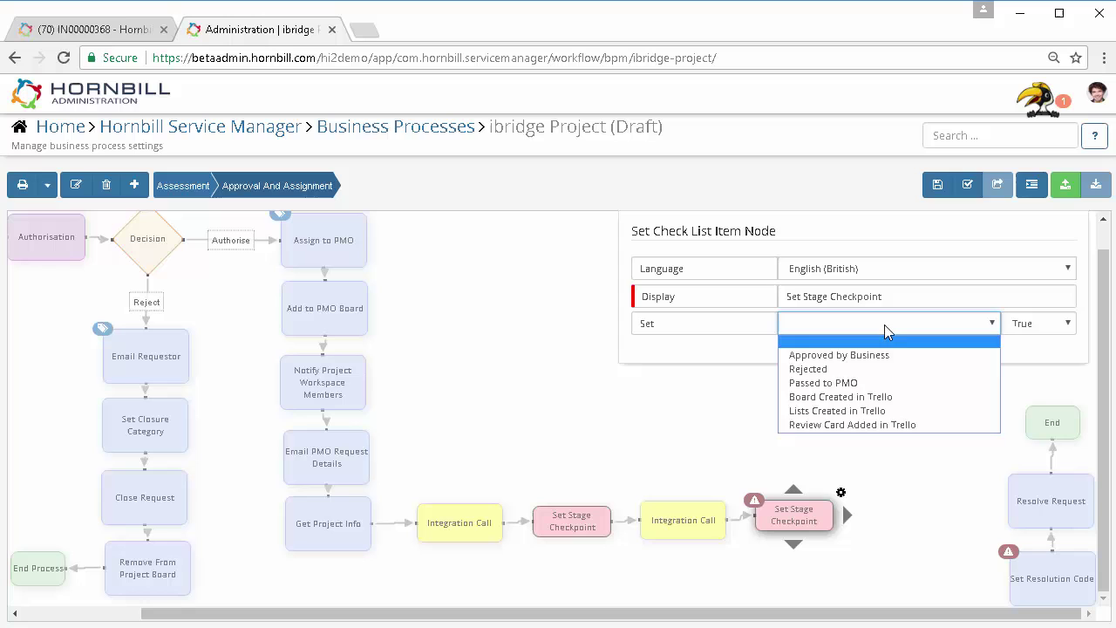
pyautogui.click(839, 408)
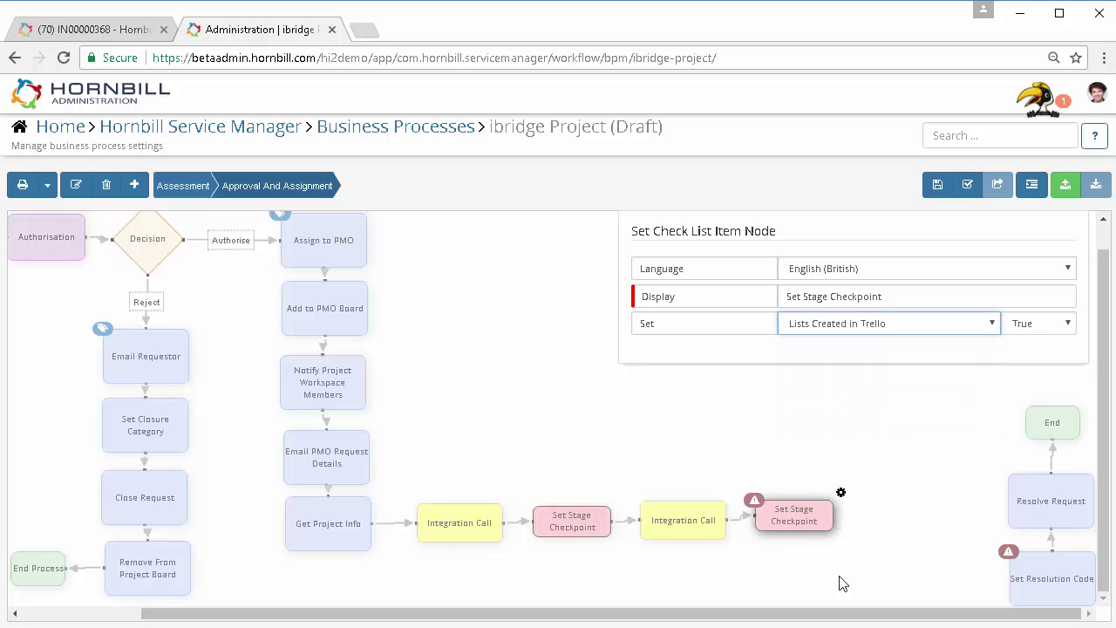
pyautogui.click(788, 586)
# Add a third Integration Call node linked from the second Set Stage Checkpoint and place it directly below that checkpoint
pyautogui.click(847, 517)
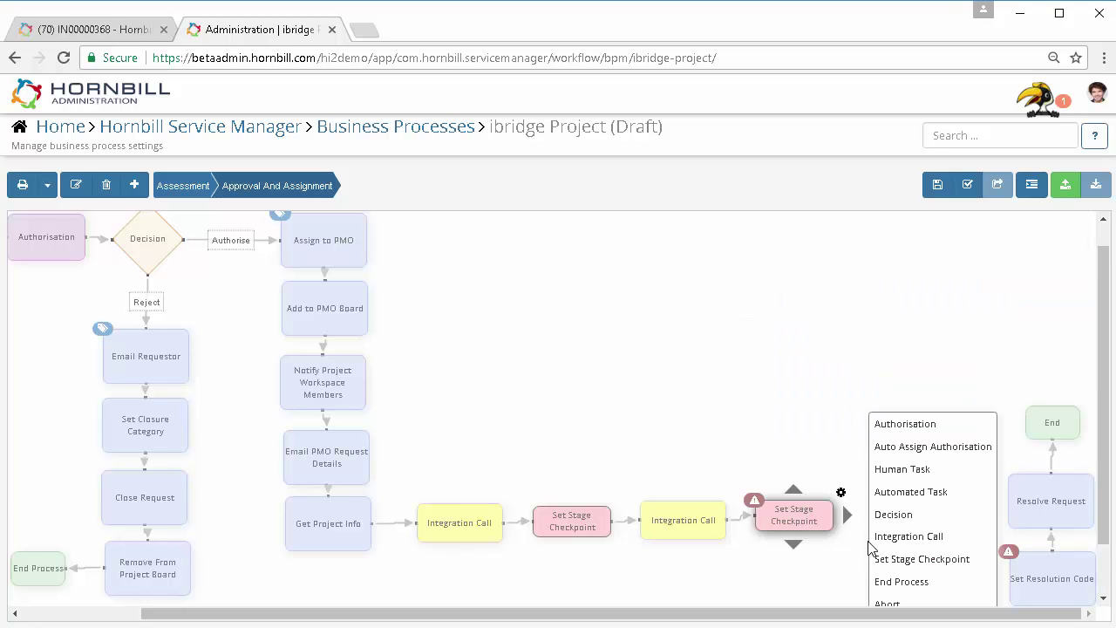
pyautogui.click(876, 537)
pyautogui.moveTo(878, 576); pyautogui.dragTo(777, 580)
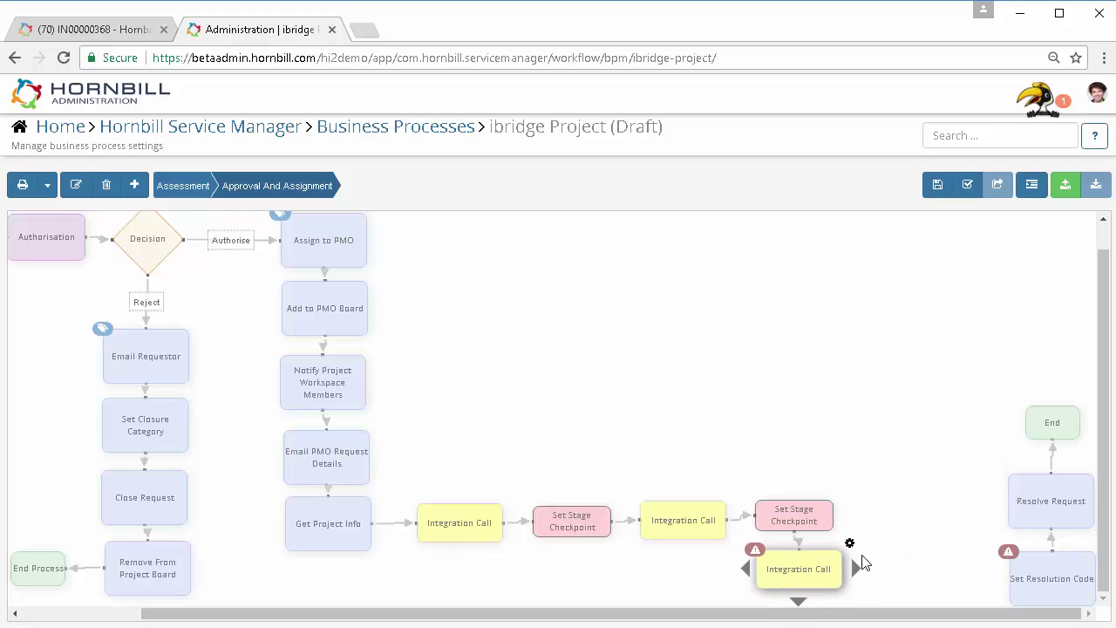
# Set the third Integration Call's Hornbill Integration Bridge method to Trello/Cards/Card Create
pyautogui.click(848, 544)
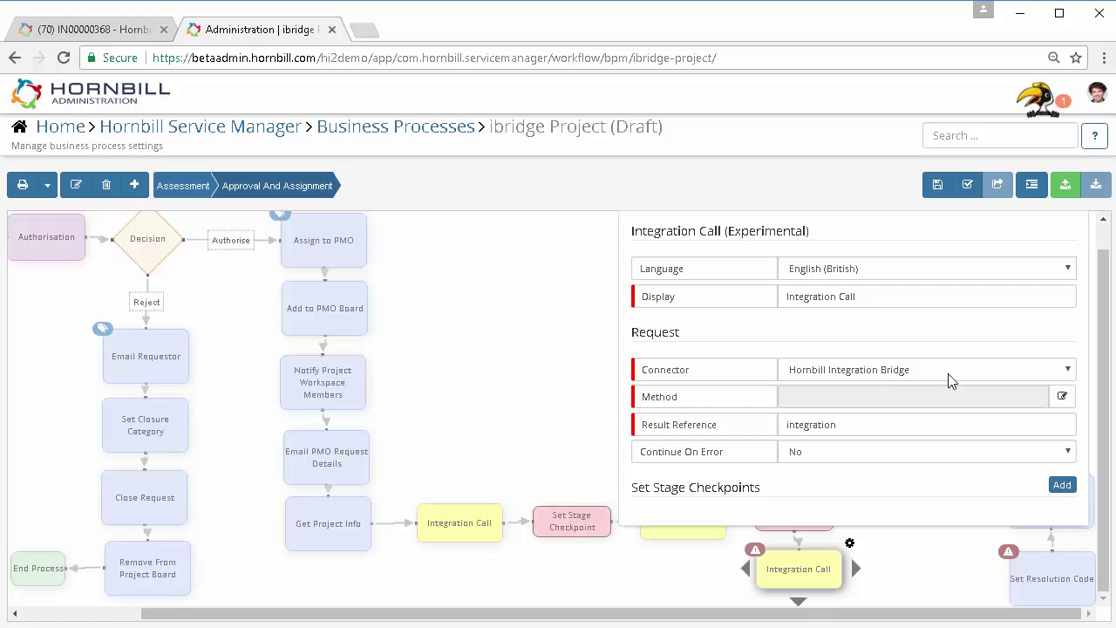
pyautogui.click(1063, 396)
pyautogui.scroll(-5, 384, 340)
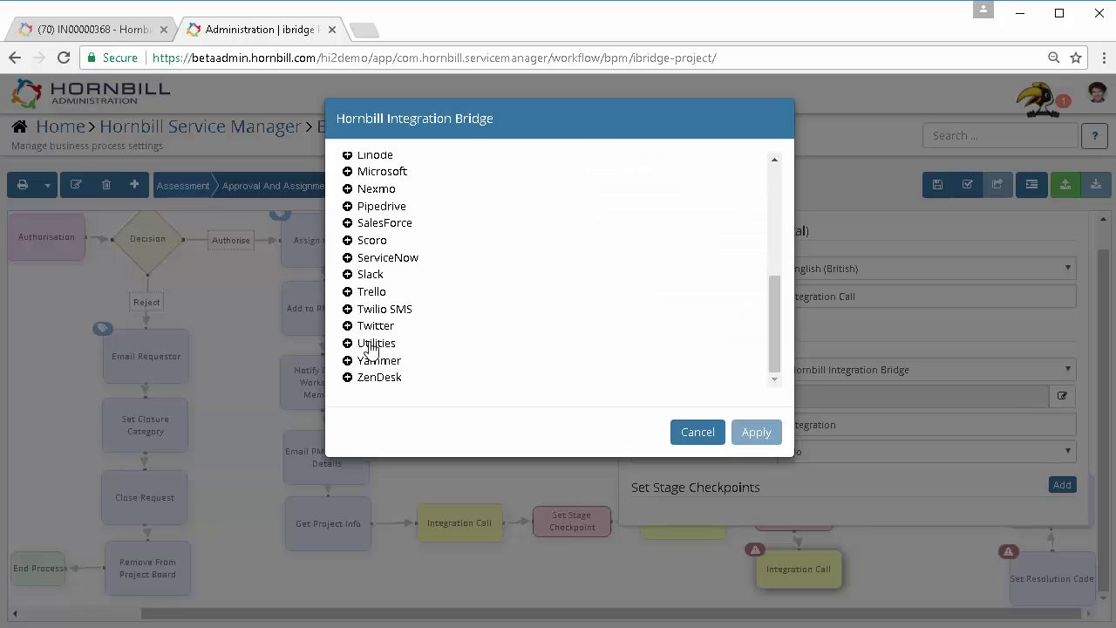
pyautogui.click(348, 292)
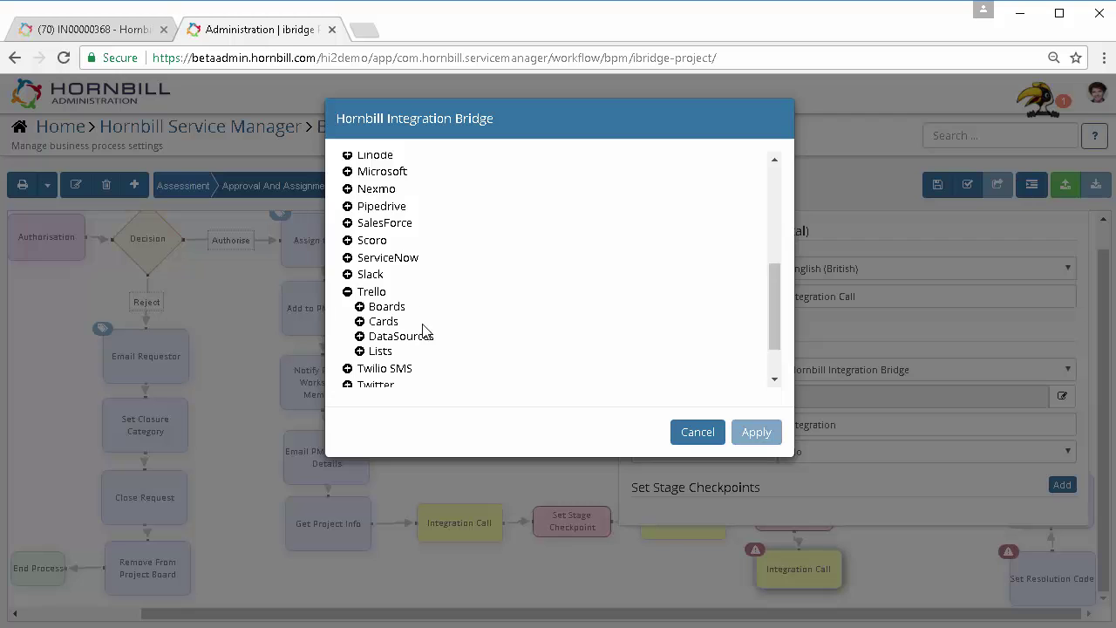
pyautogui.click(359, 323)
pyautogui.scroll(-2, 448, 331)
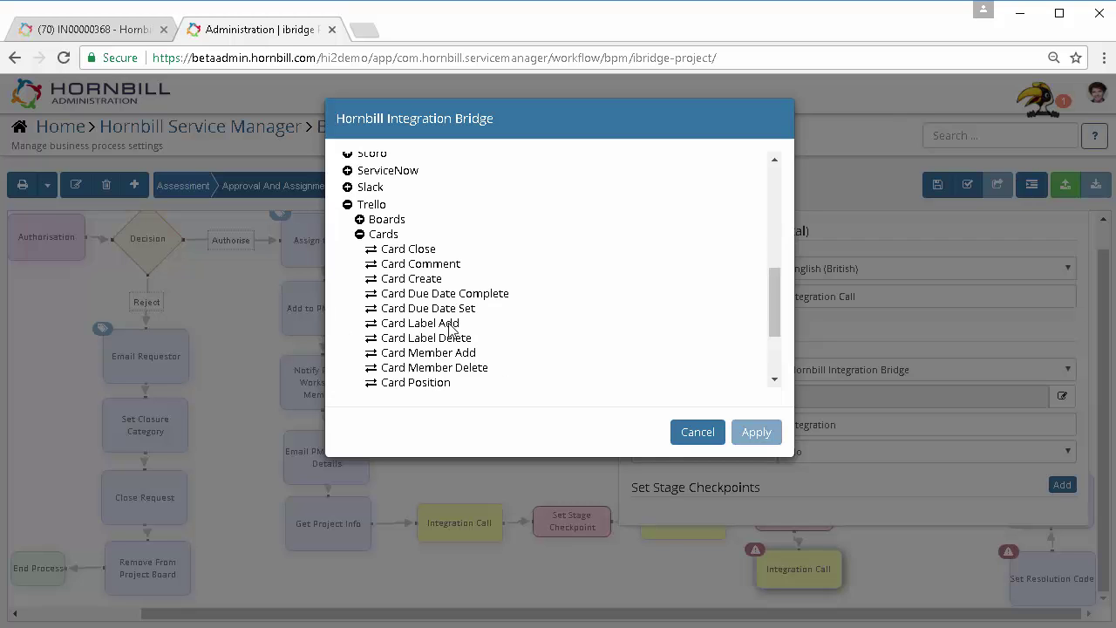
pyautogui.click(417, 280)
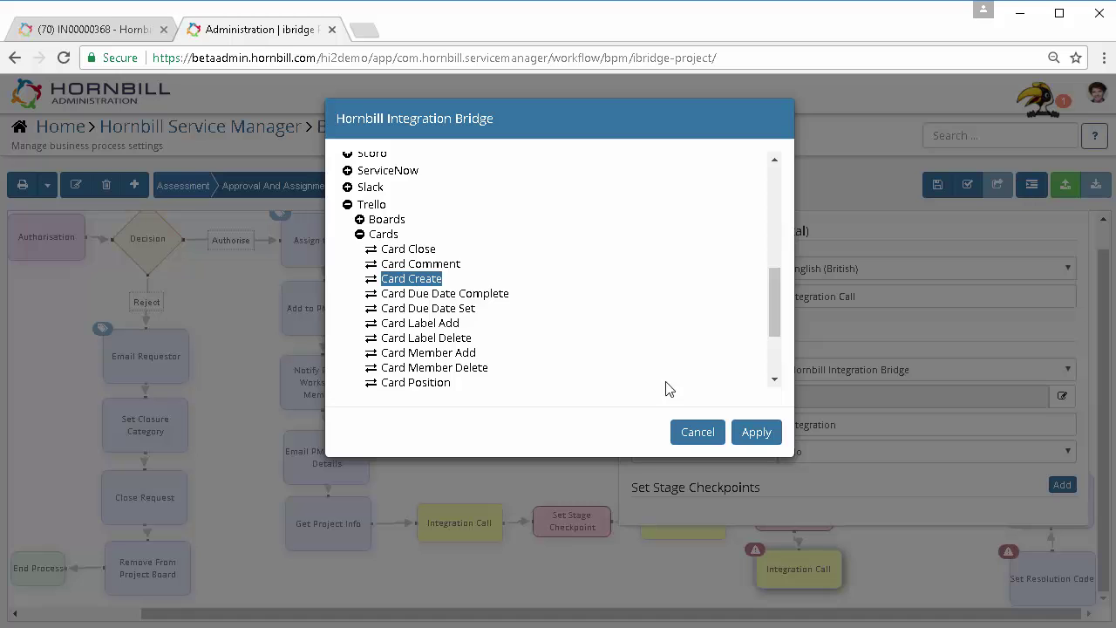
pyautogui.click(757, 433)
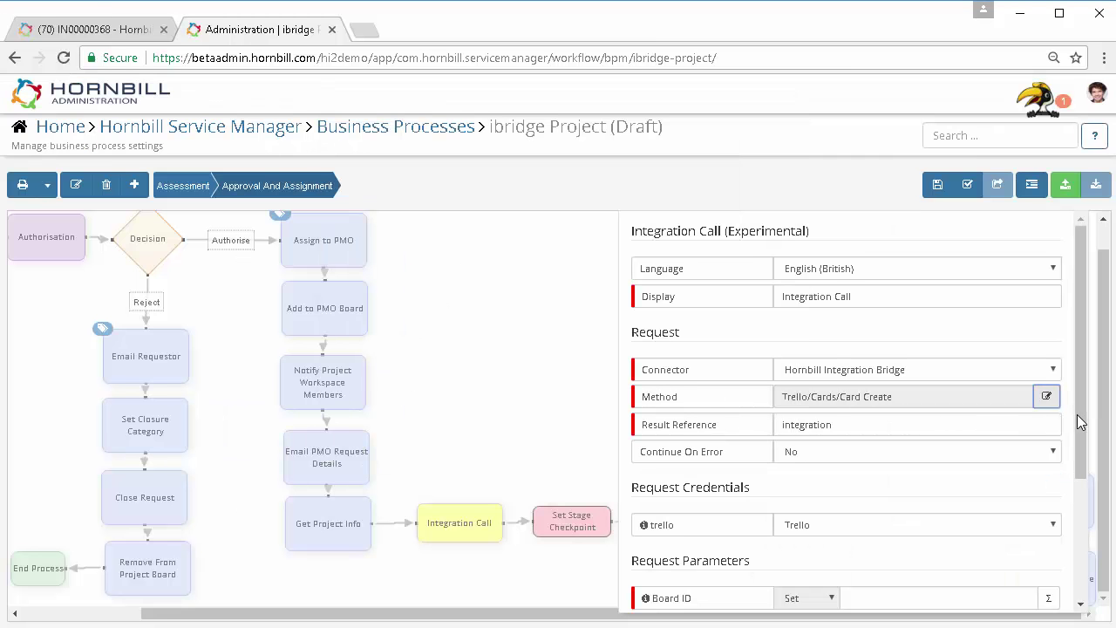
# Inject the first integration call's id variable (integrationCreate) as the card's Board ID and set the List Name to To Do
pyautogui.scroll(-3, 1080, 422)
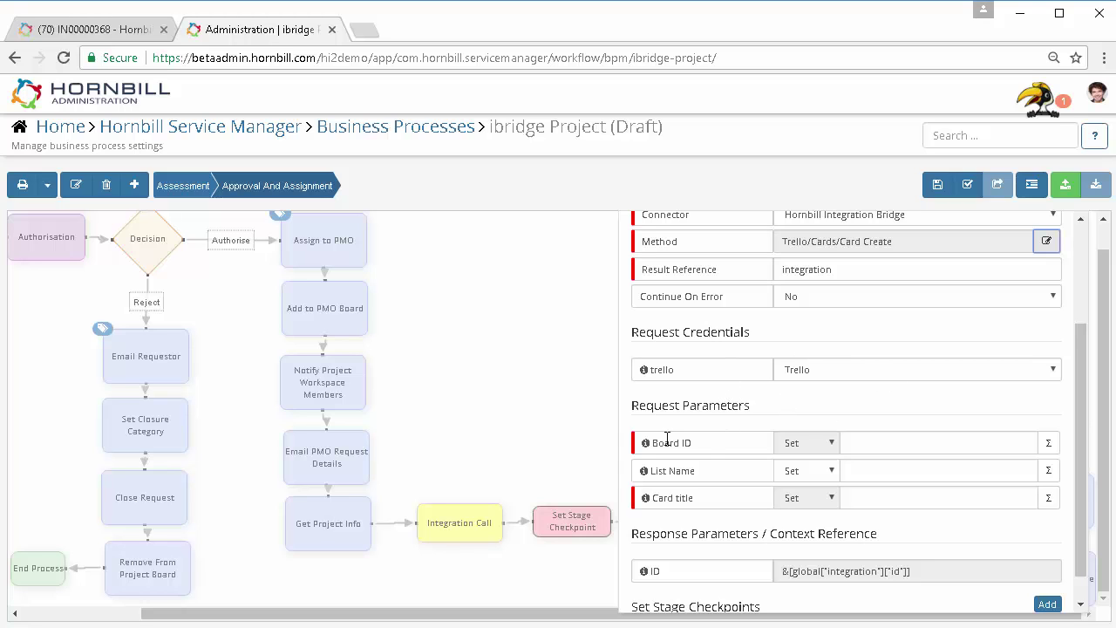
pyautogui.click(1047, 446)
pyautogui.click(348, 196)
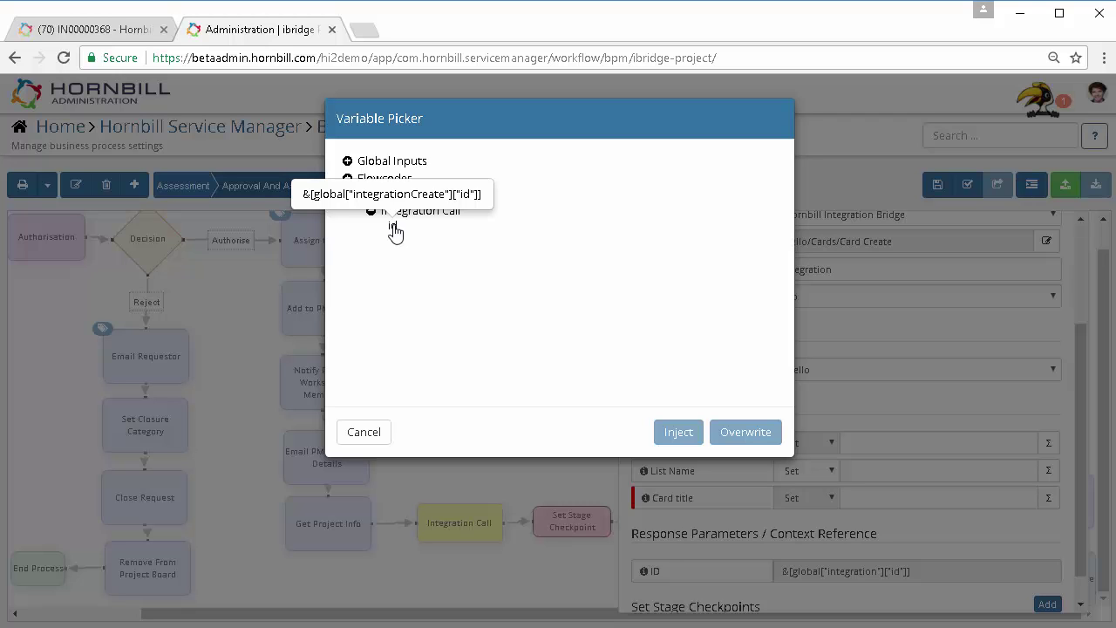
pyautogui.click(394, 229)
pyautogui.click(675, 433)
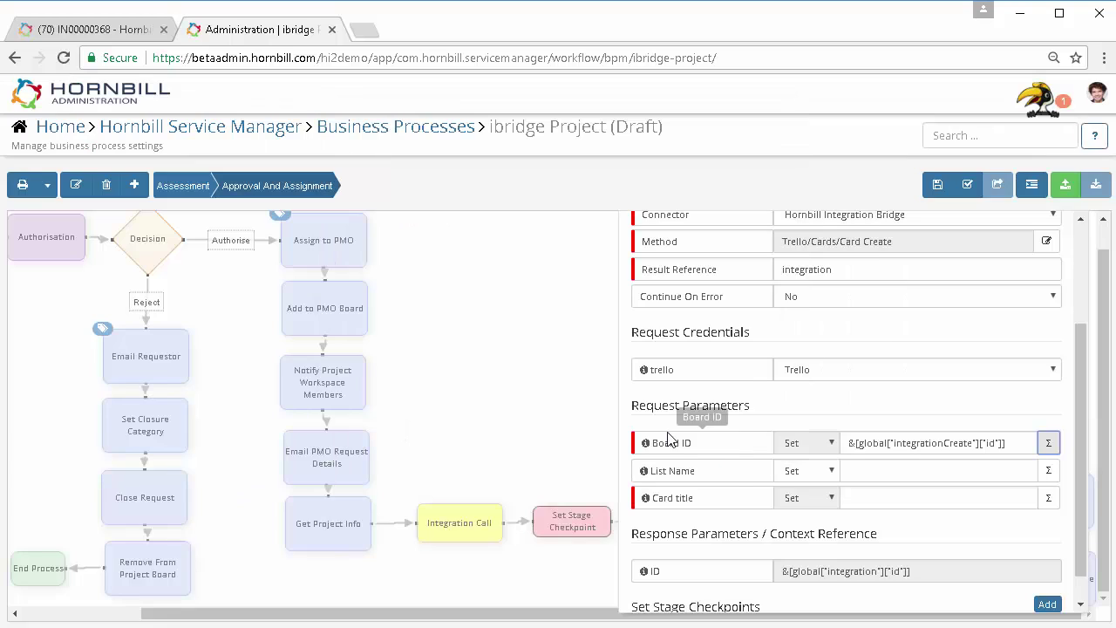
pyautogui.click(871, 470)
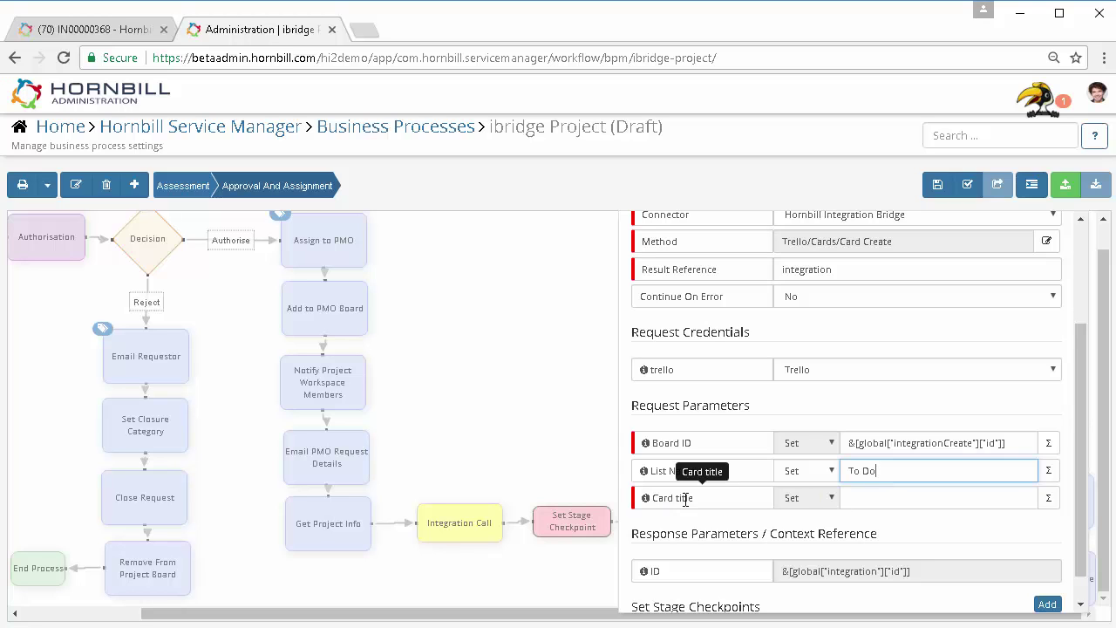
# Set the Card title to "Requirements relate to:" followed by the injected requestId variable from Global Inputs
pyautogui.click(858, 499)
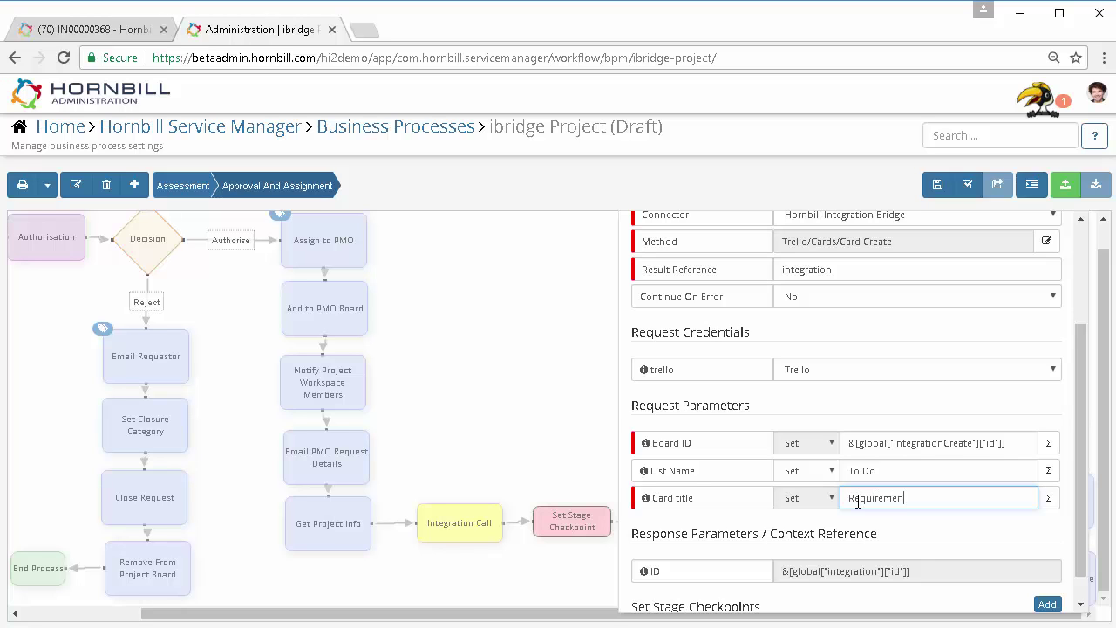
pyautogui.write('Requirements relate to:')
pyautogui.click(1048, 498)
pyautogui.click(347, 161)
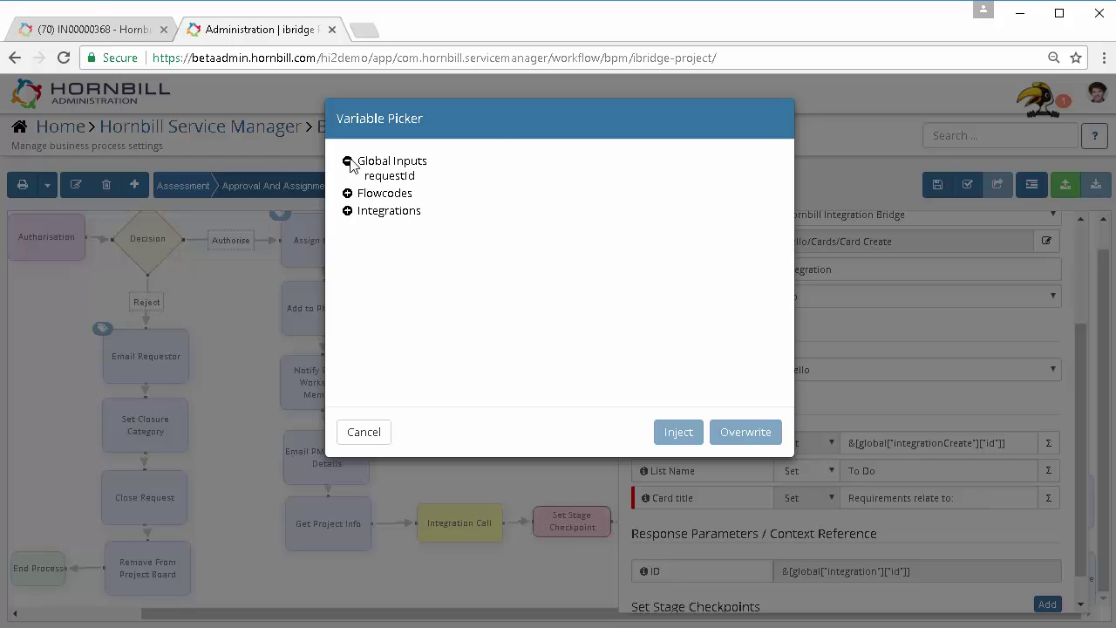
pyautogui.click(384, 175)
pyautogui.click(679, 433)
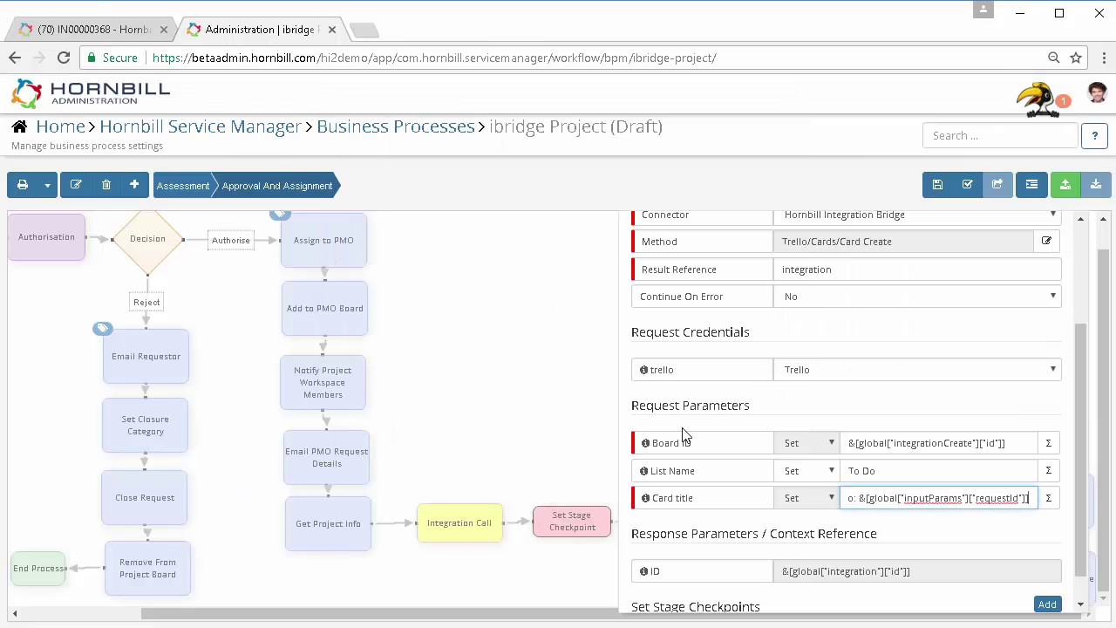
# Append "Scope:" and the injected Answer 1 variable from Get Project Info to the Card title
pyautogui.write('Scope:')
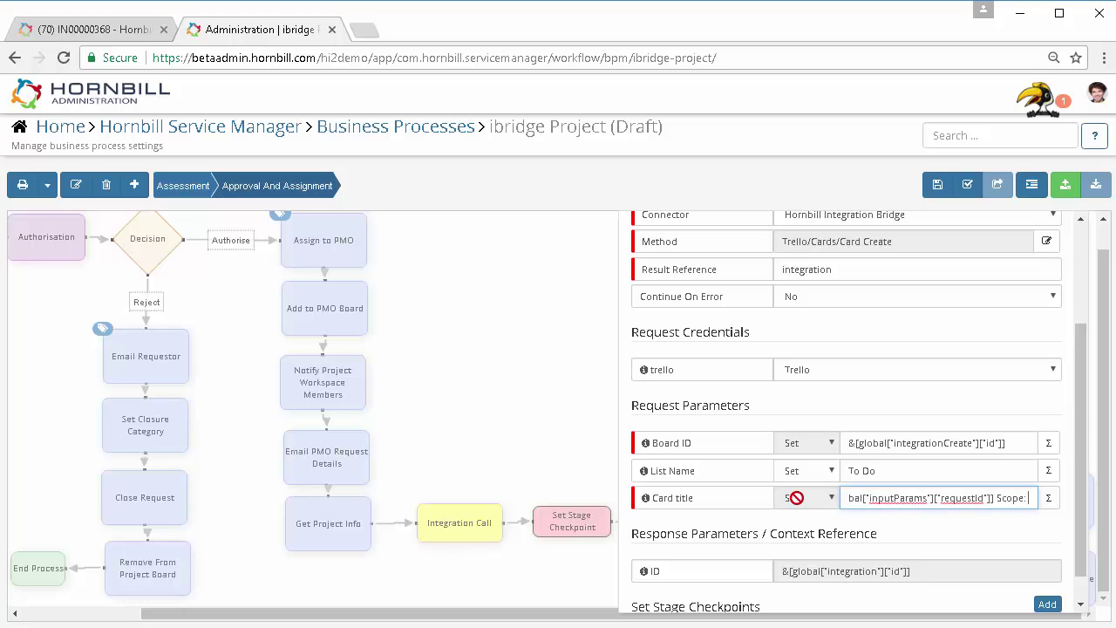
pyautogui.click(1049, 497)
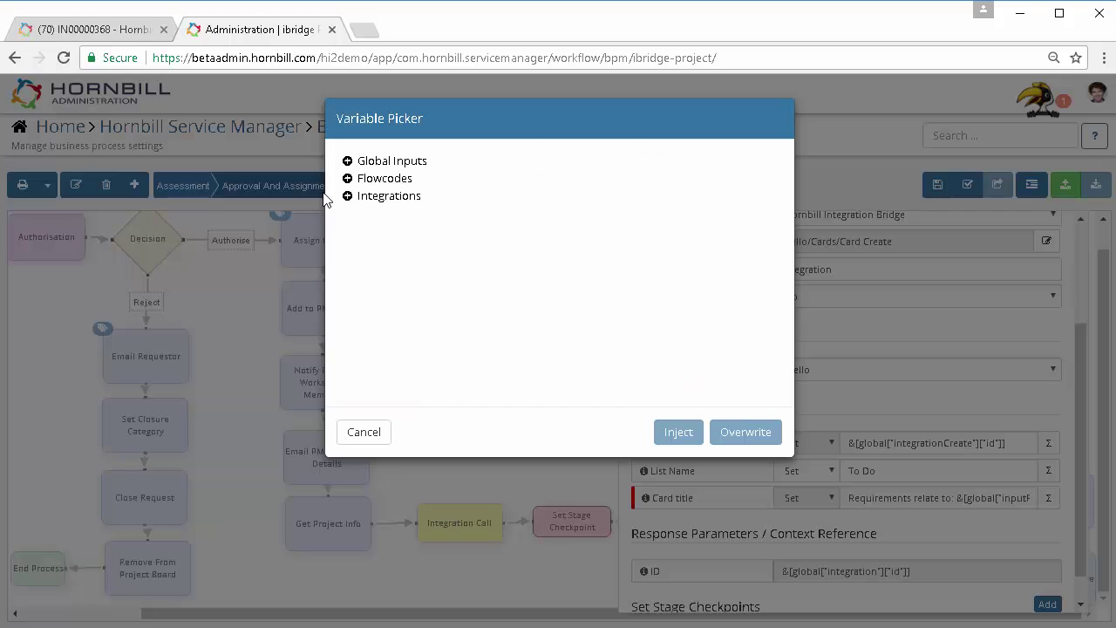
pyautogui.click(347, 178)
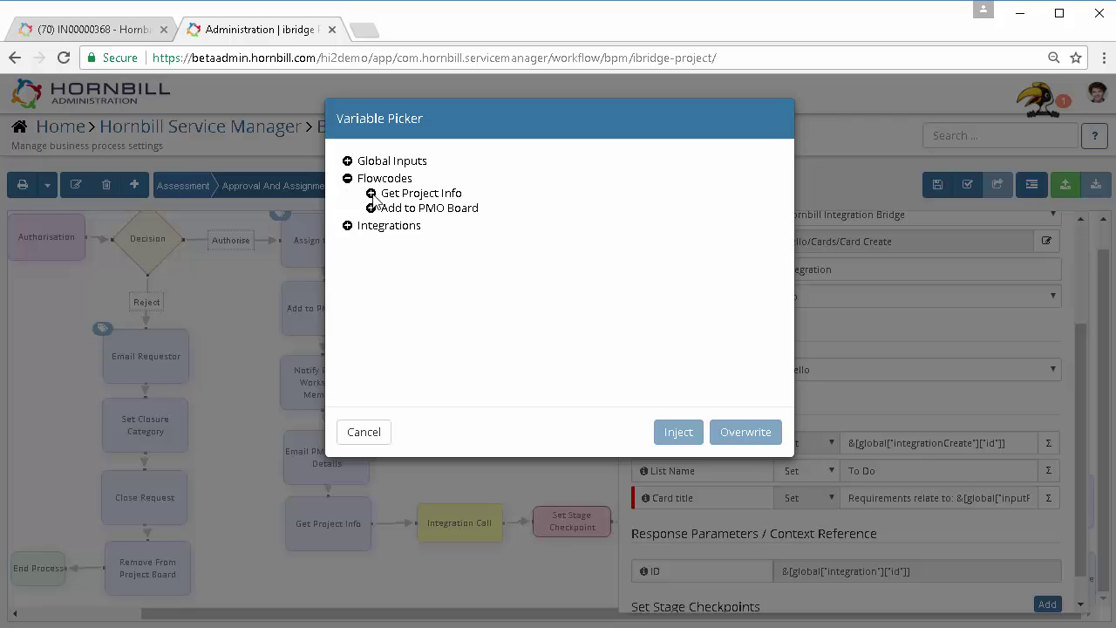
pyautogui.click(371, 193)
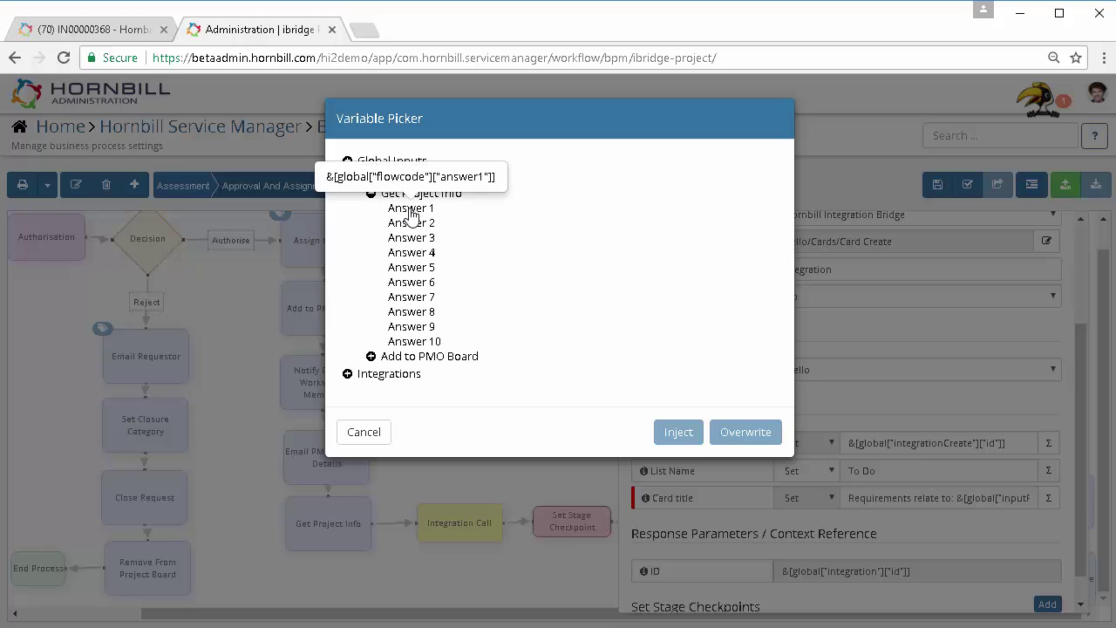
pyautogui.click(410, 215)
pyautogui.click(677, 432)
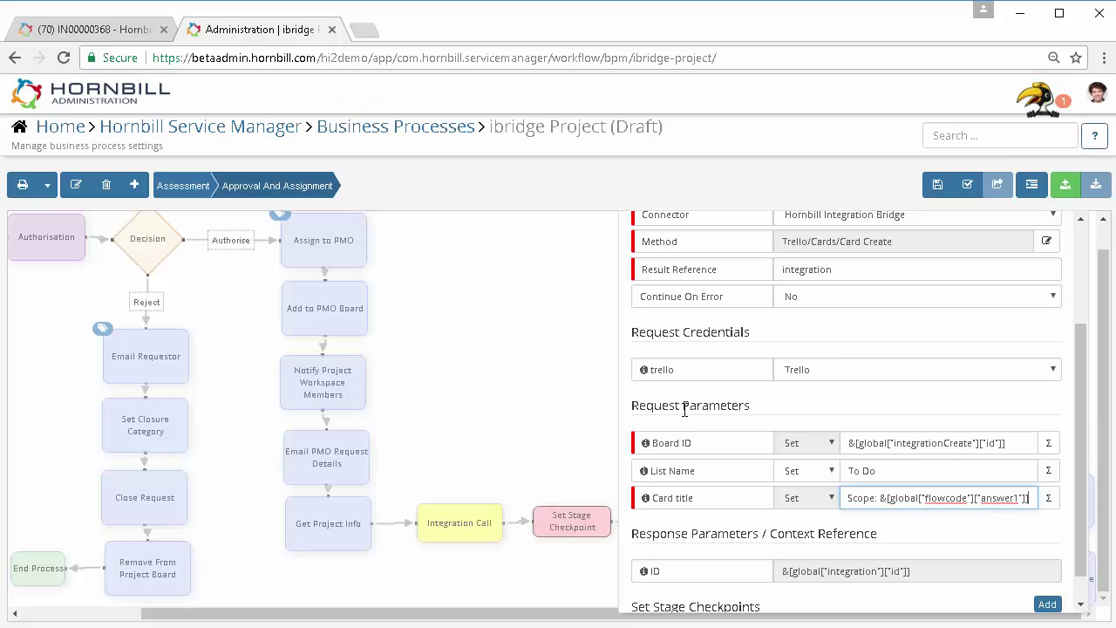
pyautogui.click(547, 530)
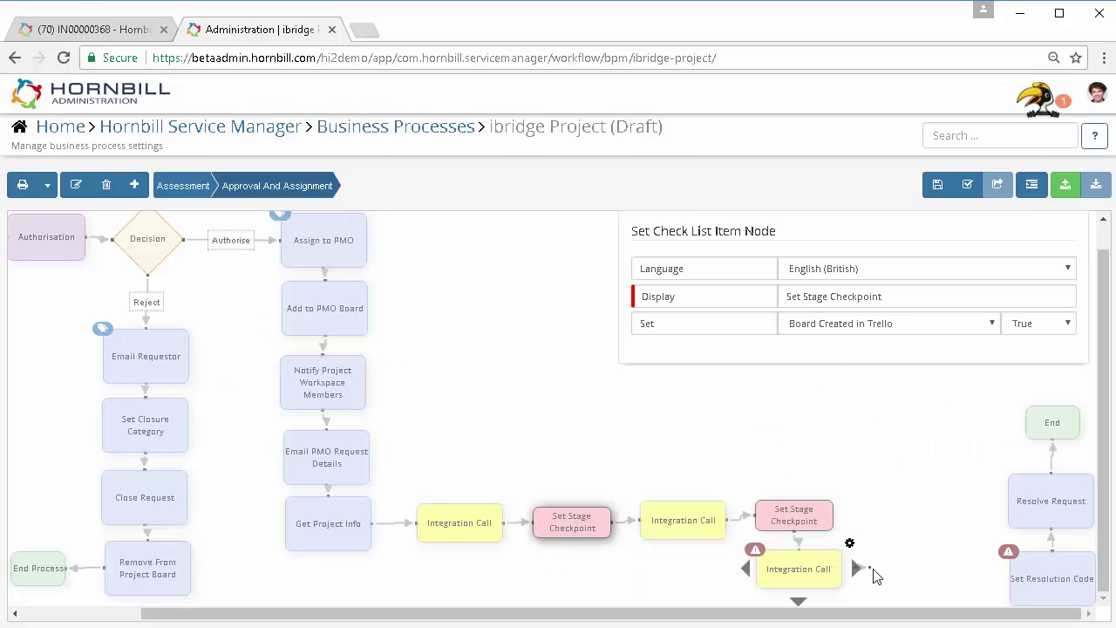
# Add a Set Stage Checkpoint node after the third Integration Call and set its checkpoint to Review Card Added in Trello
pyautogui.click(856, 569)
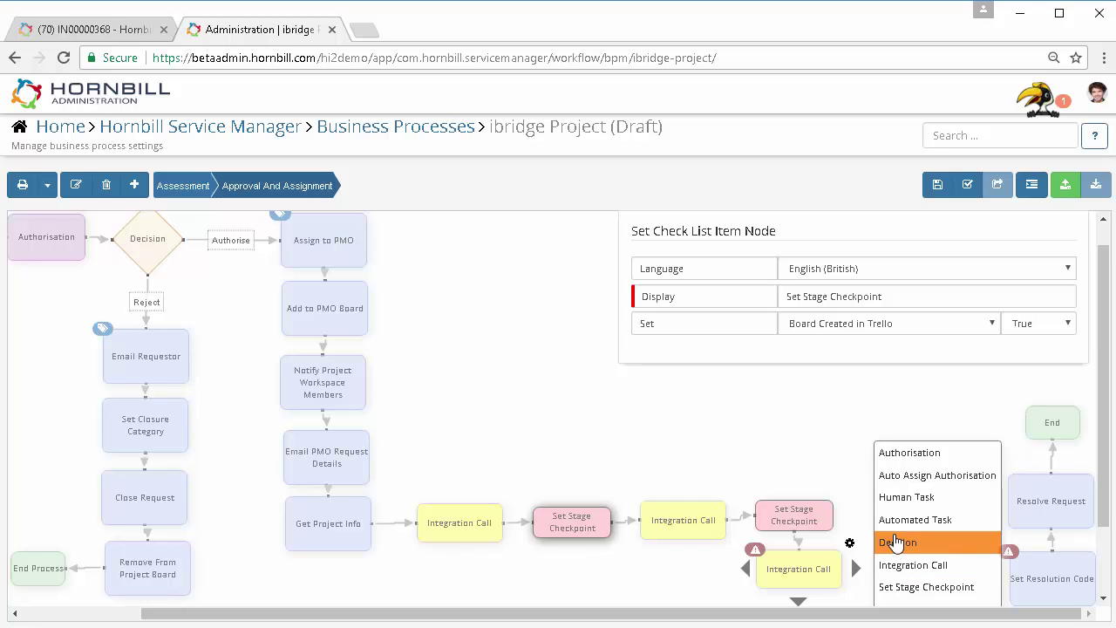
pyautogui.click(917, 588)
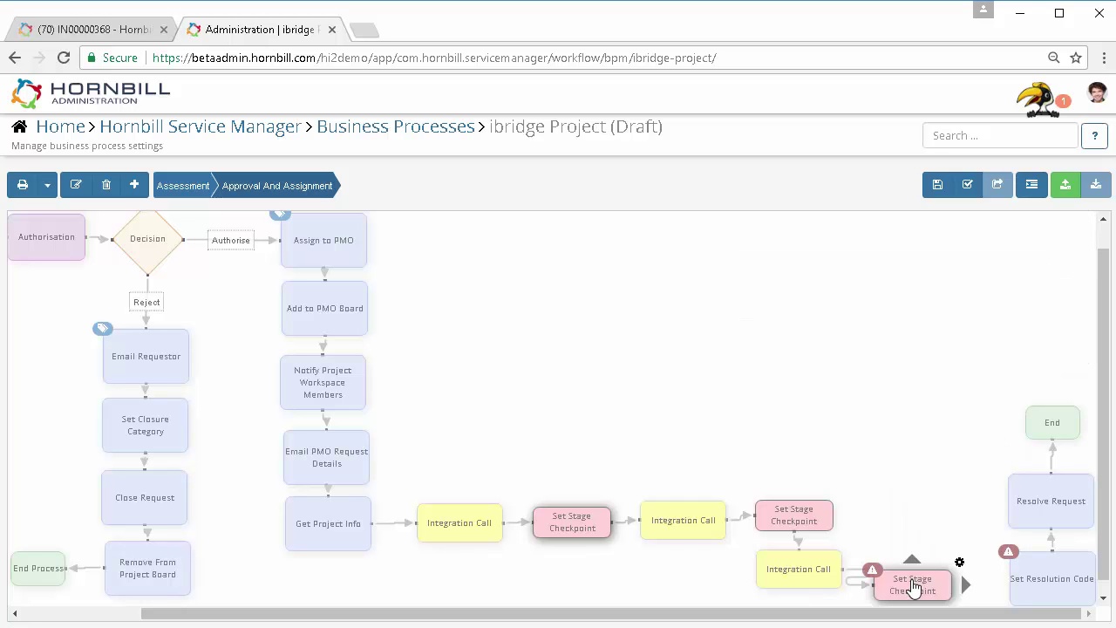
pyautogui.click(960, 546)
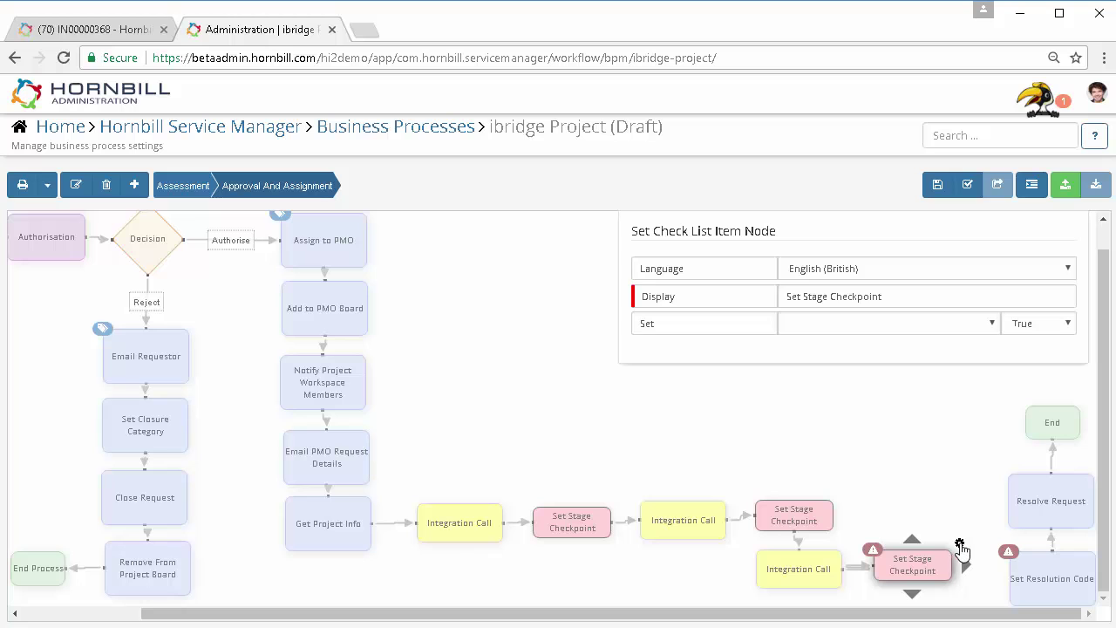
pyautogui.click(926, 325)
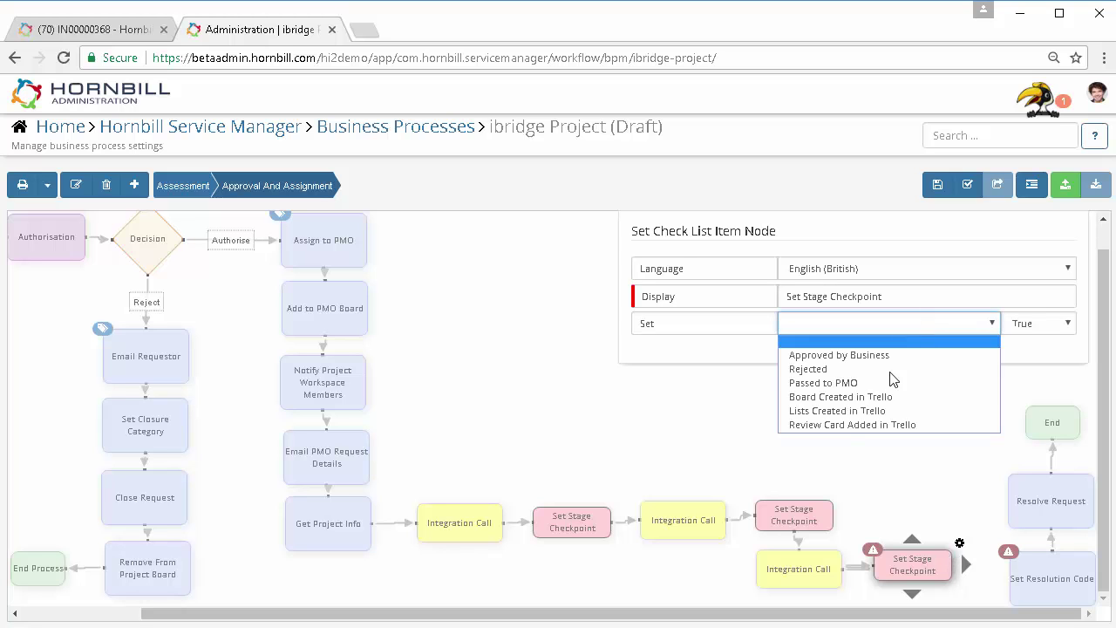
pyautogui.click(837, 426)
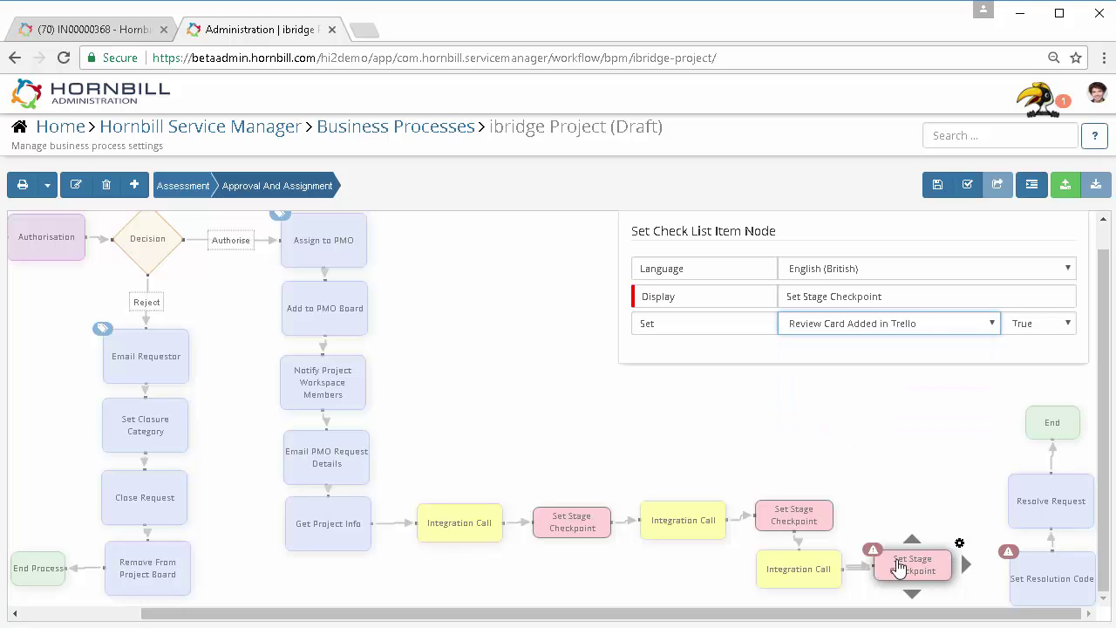
pyautogui.click(904, 490)
# Add an Automated Task node linked from the third Set Stage Checkpoint and place it directly above that checkpoint
pyautogui.click(912, 538)
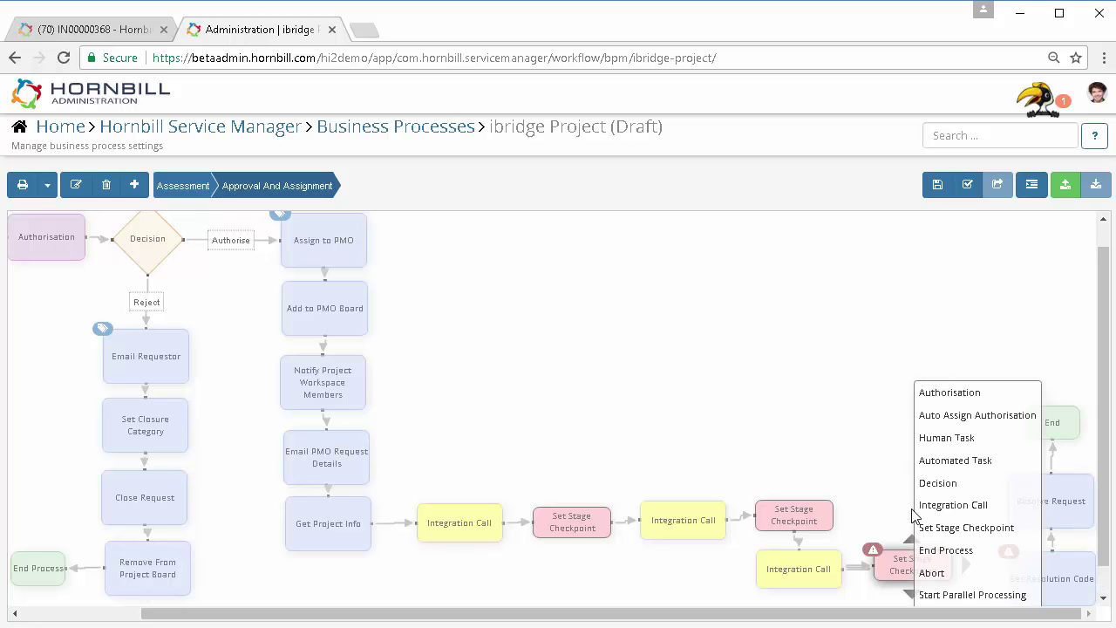
pyautogui.click(954, 462)
pyautogui.moveTo(950, 532); pyautogui.dragTo(907, 487)
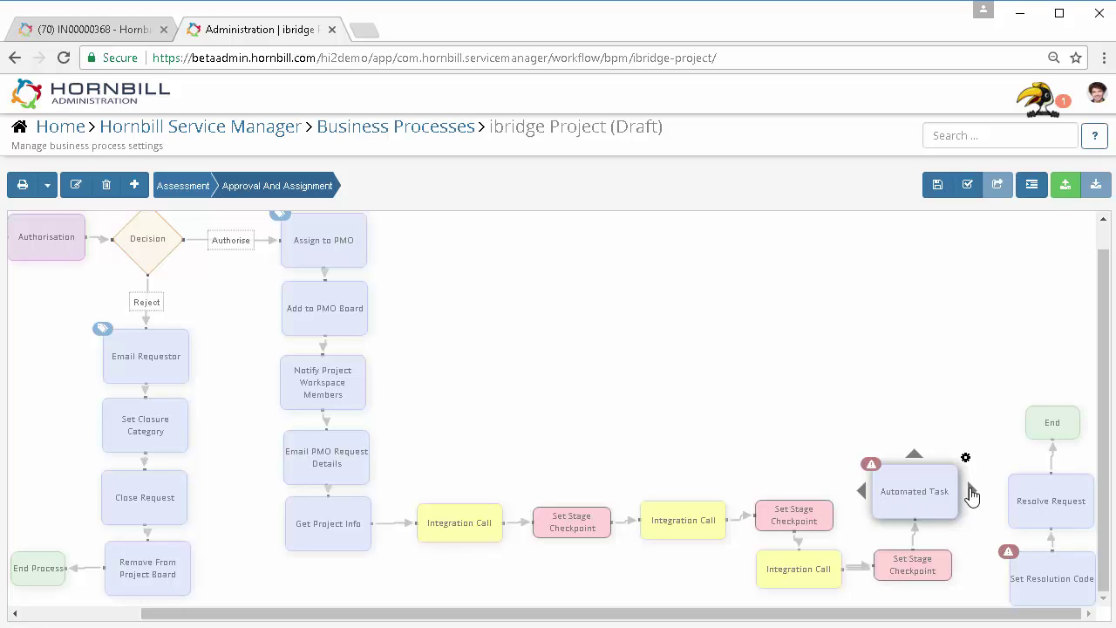
# Configure the Automated Task with scope Entity, entity Requests, type Update Request and task Timeline
pyautogui.click(967, 461)
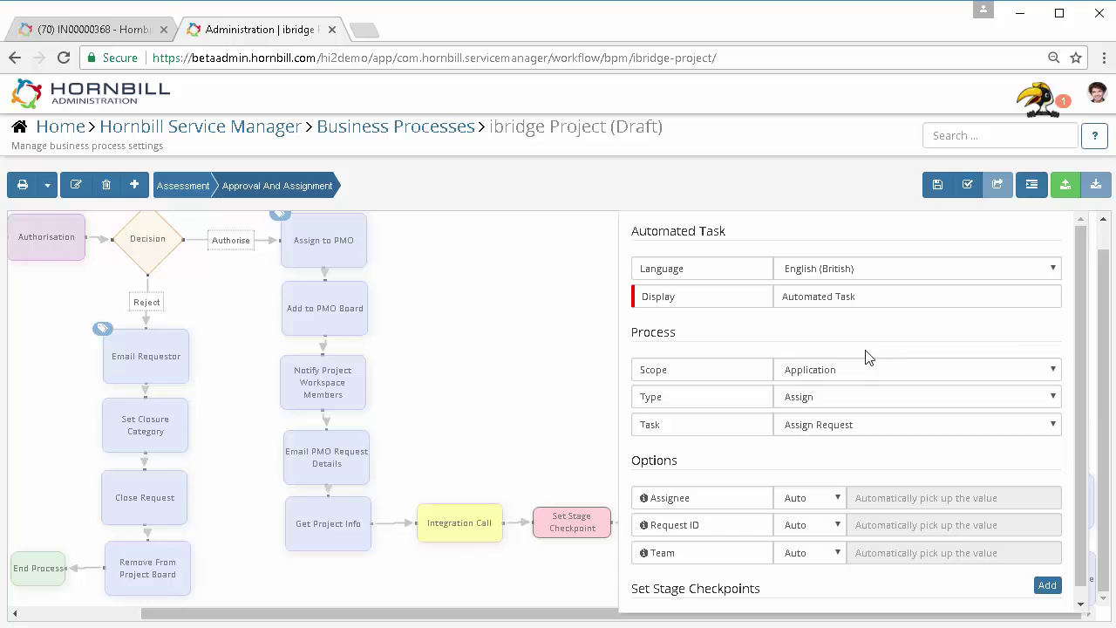
pyautogui.click(854, 372)
pyautogui.click(829, 386)
pyautogui.click(820, 372)
pyautogui.click(817, 405)
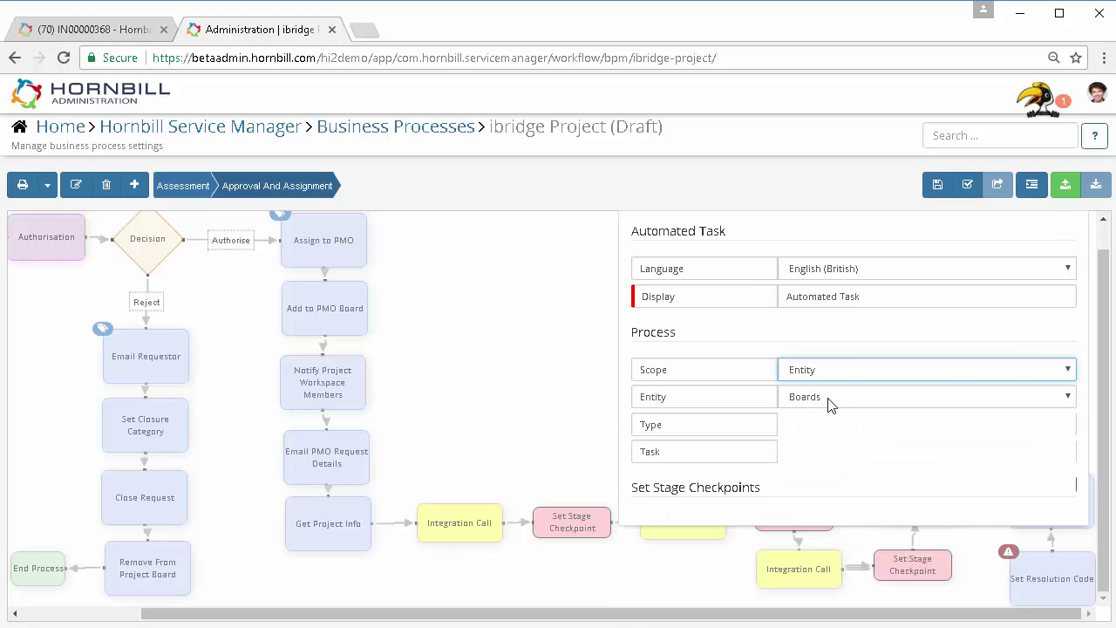
pyautogui.click(828, 400)
pyautogui.click(804, 486)
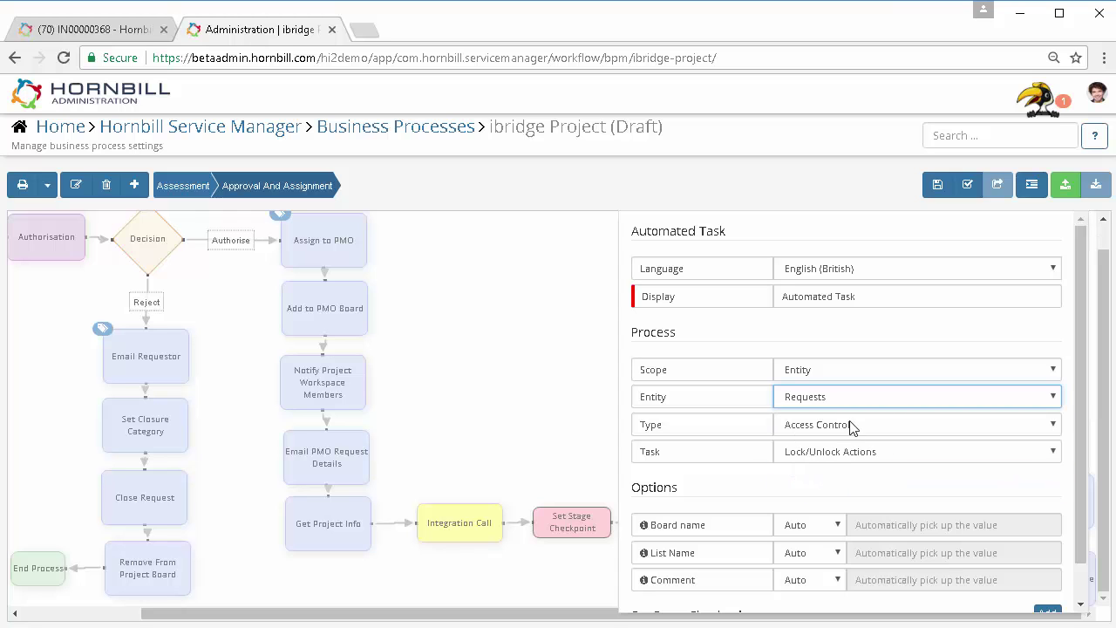
pyautogui.click(852, 424)
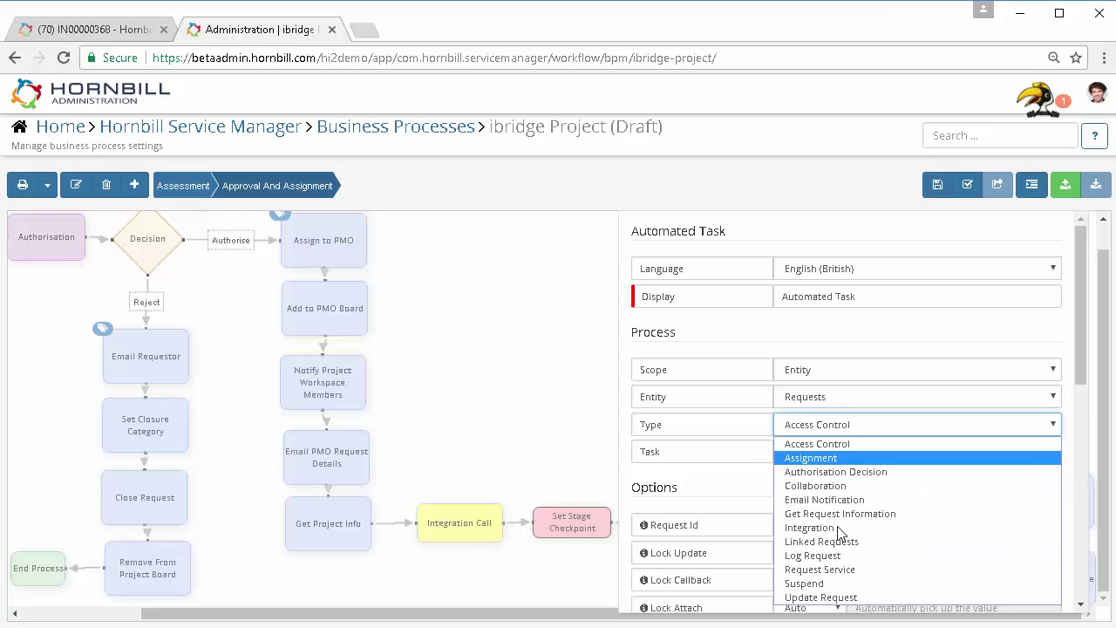
pyautogui.click(822, 597)
pyautogui.click(882, 455)
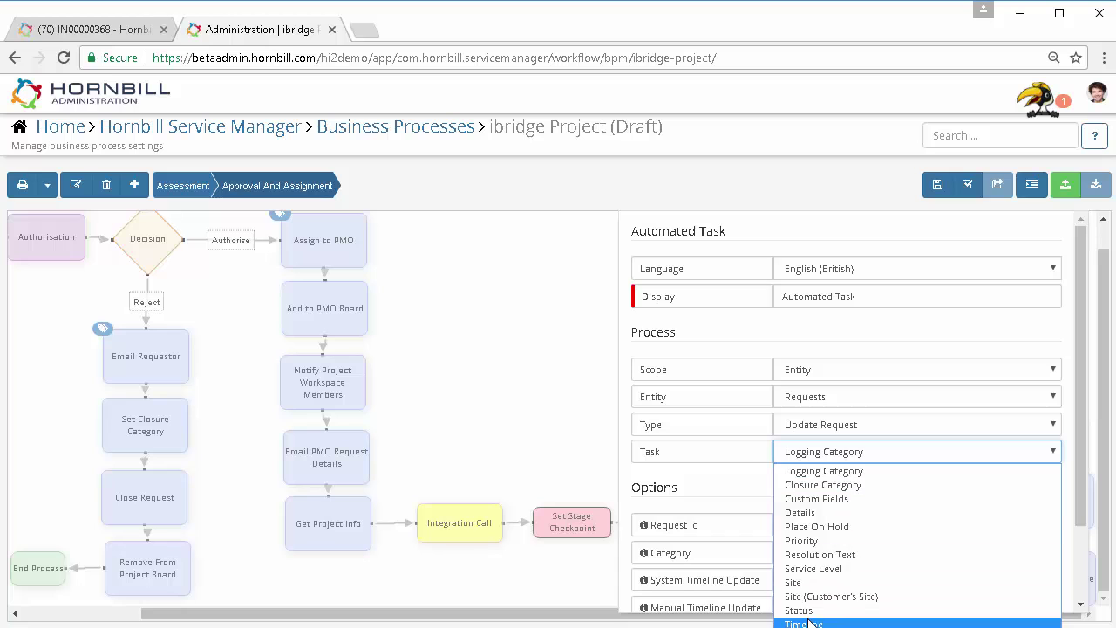
pyautogui.click(833, 619)
pyautogui.click(833, 552)
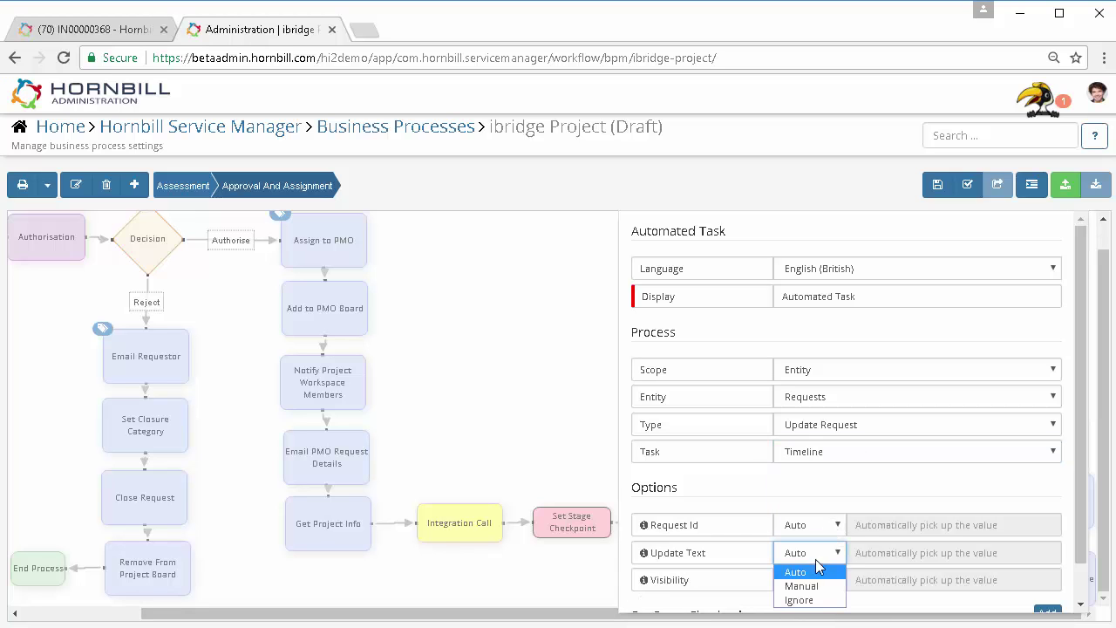
pyautogui.click(828, 581)
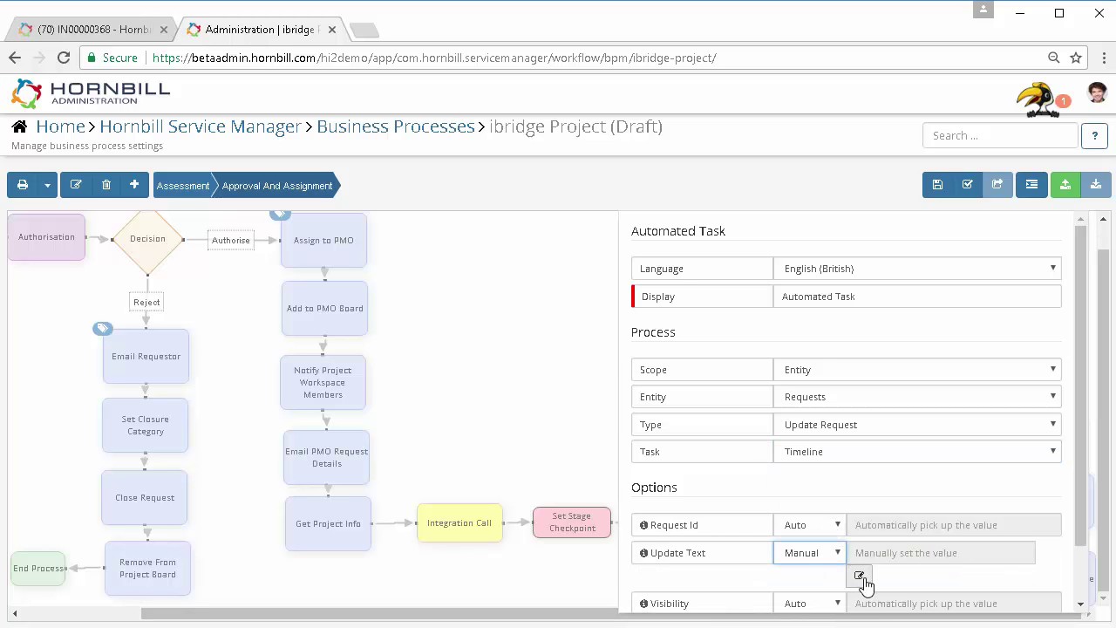
pyautogui.click(860, 576)
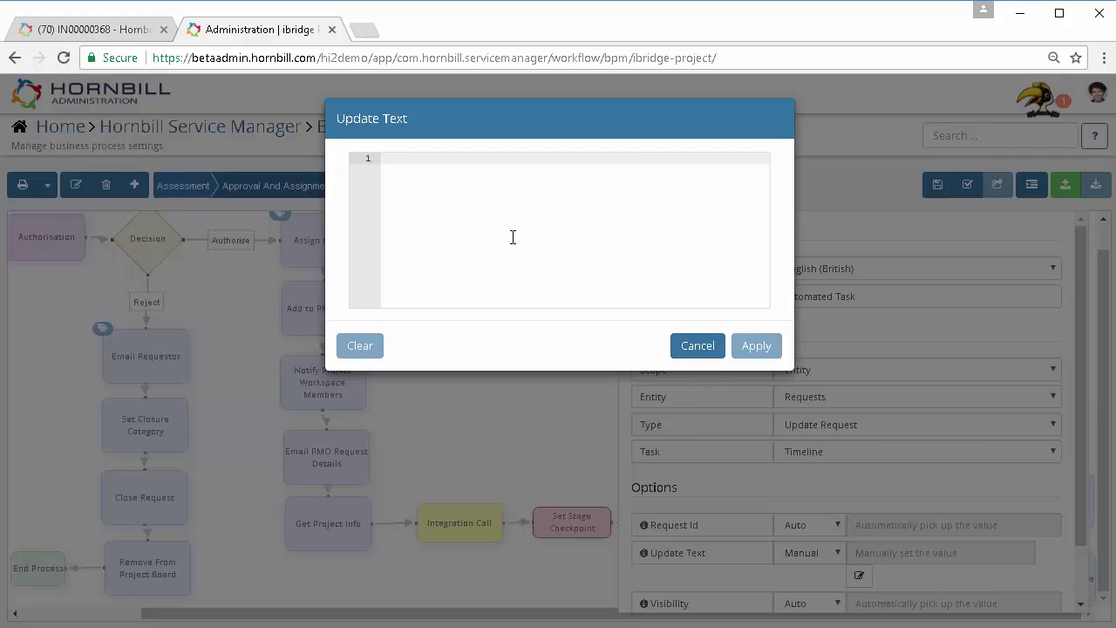
pyautogui.write('Board')
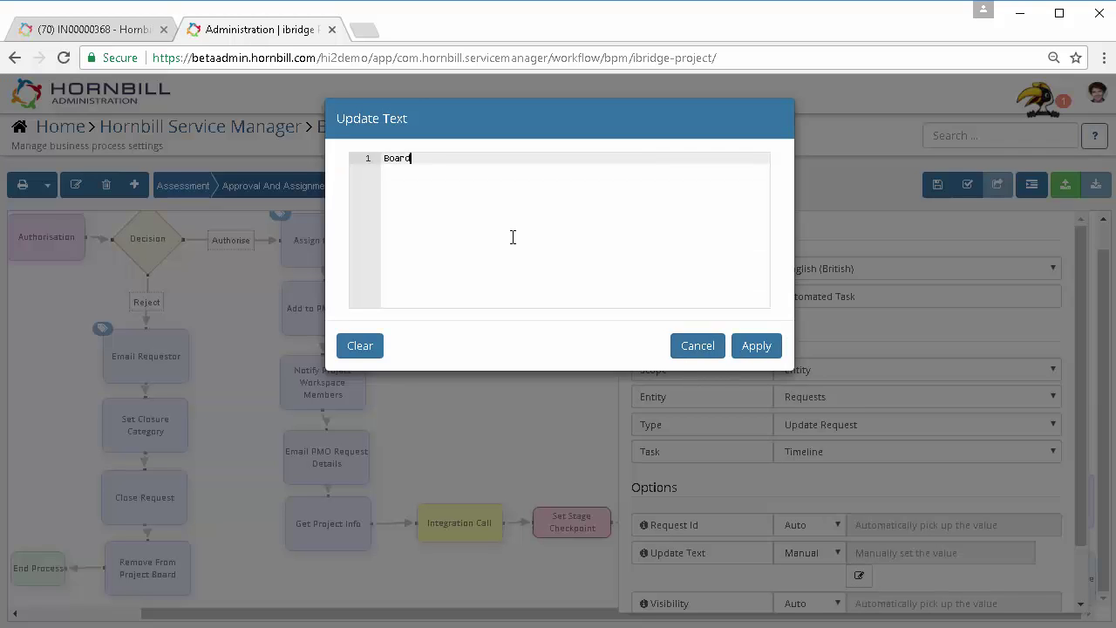
pyautogui.rightClick(457, 159)
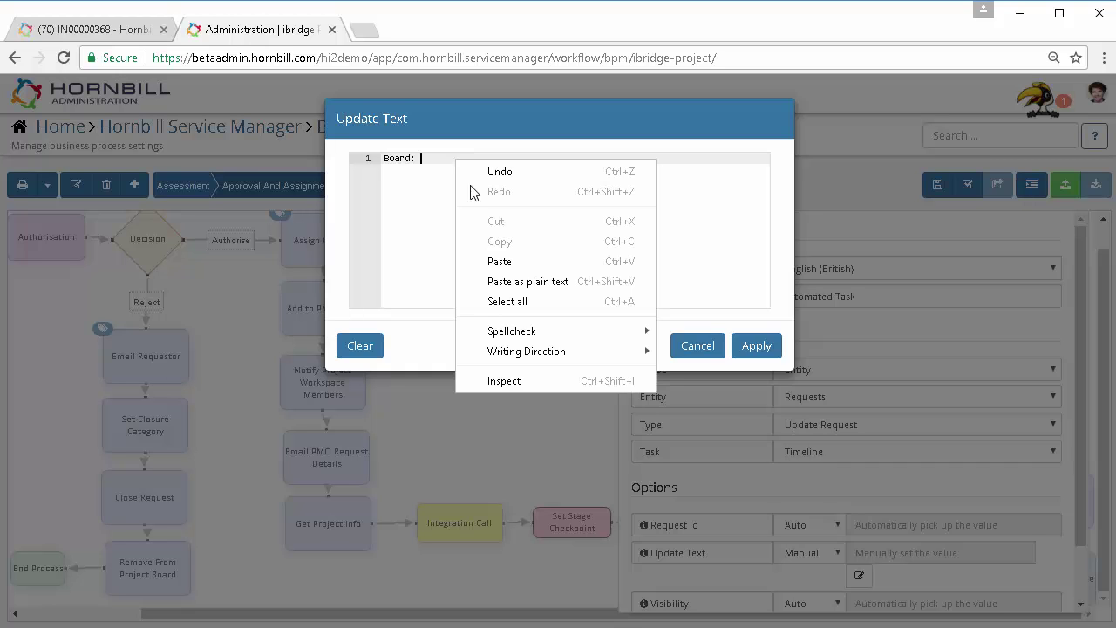
pyautogui.click(502, 261)
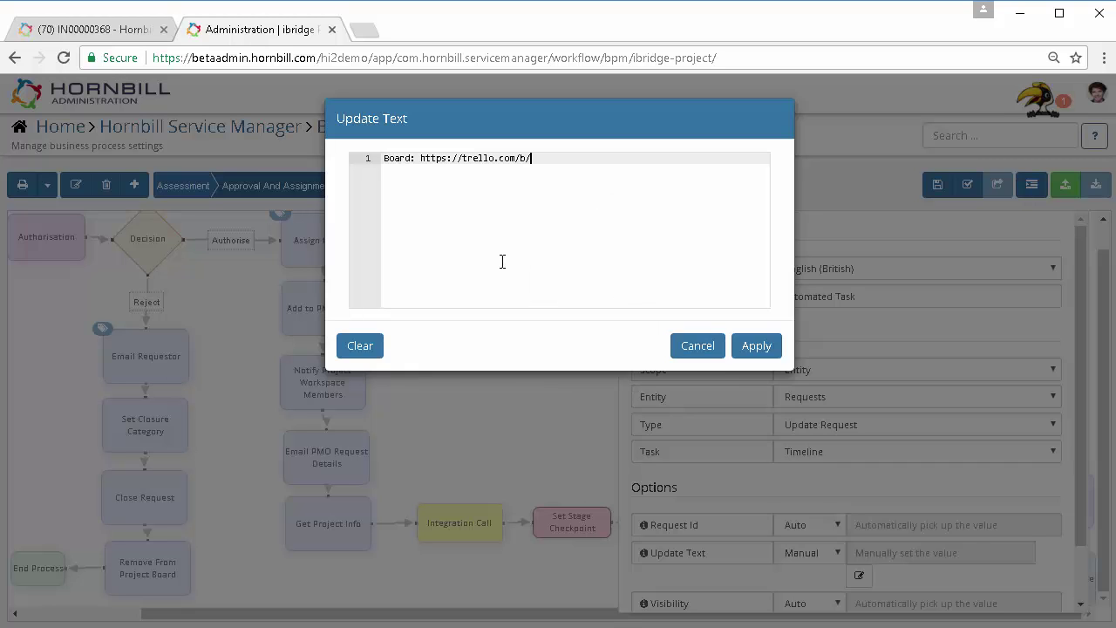
# Append the injected integration id variable to the Trello URL, add "Create" to its integration name and apply the text
pyautogui.rightClick(555, 158)
pyautogui.click(588, 243)
pyautogui.click(594, 225)
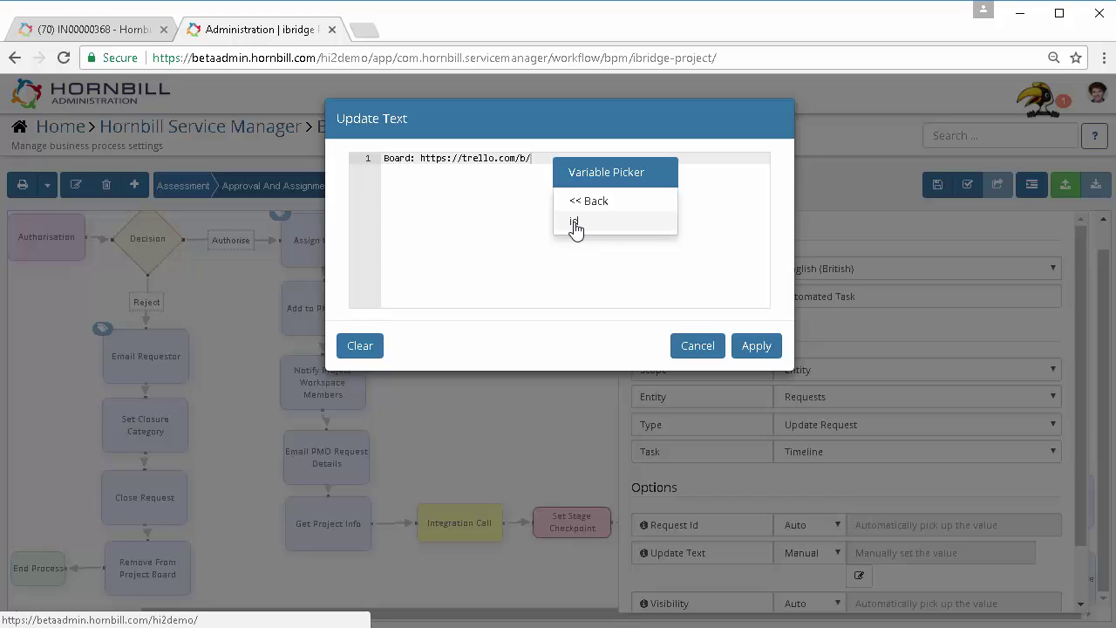
pyautogui.click(574, 223)
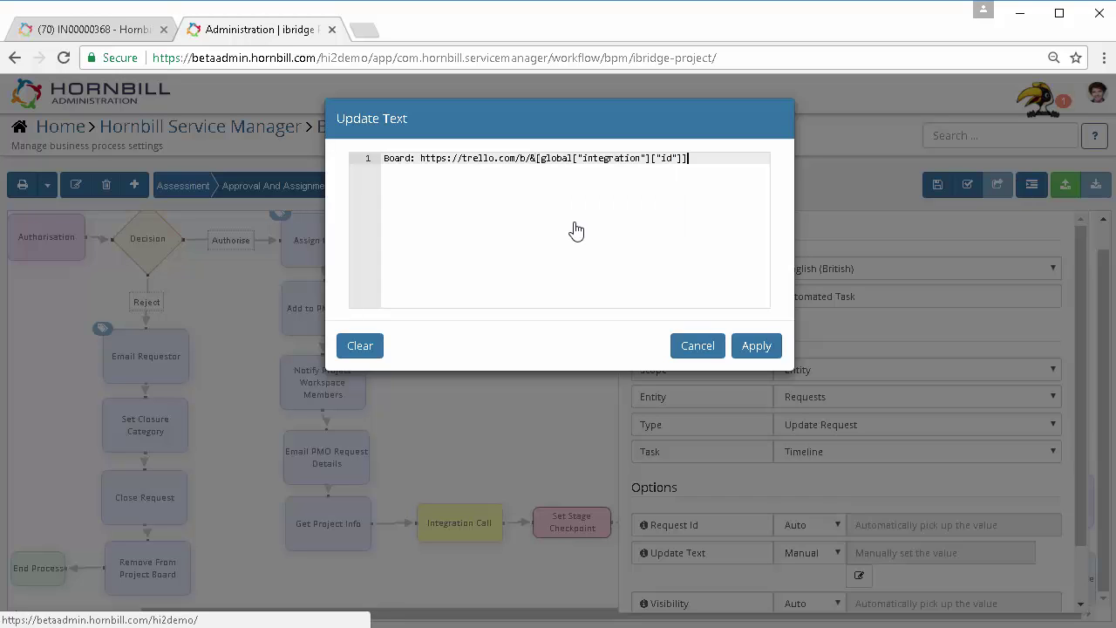
pyautogui.click(642, 157)
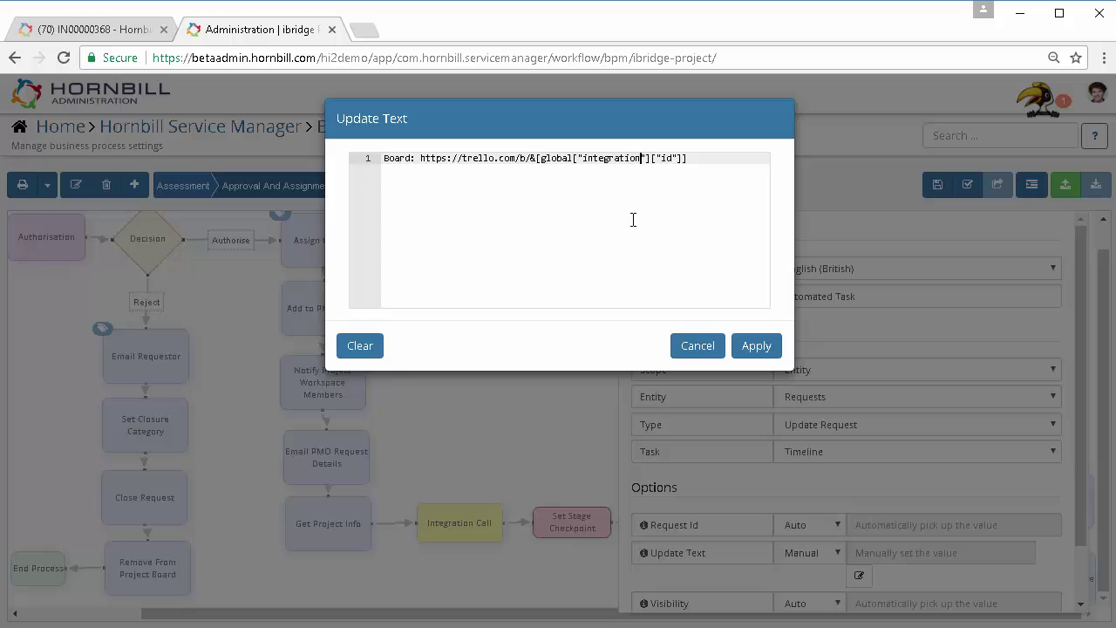
pyautogui.write('Create')
pyautogui.click(756, 348)
# Link the Automated Task to the Set Resolution Code node and save the process
pyautogui.click(529, 431)
pyautogui.moveTo(975, 493); pyautogui.dragTo(1035, 591)
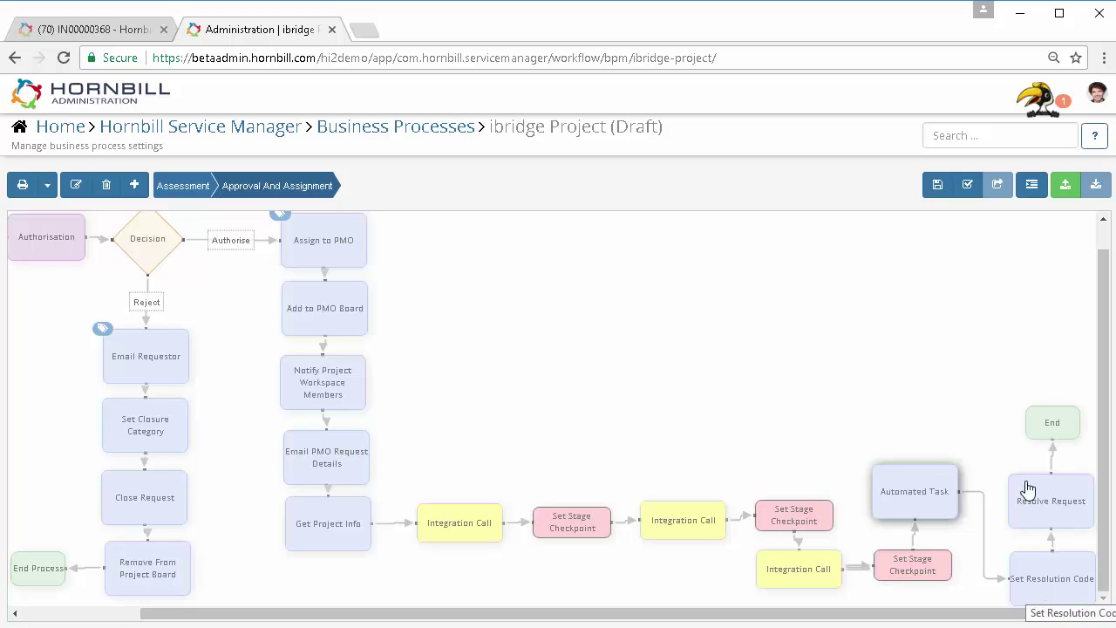
pyautogui.click(937, 187)
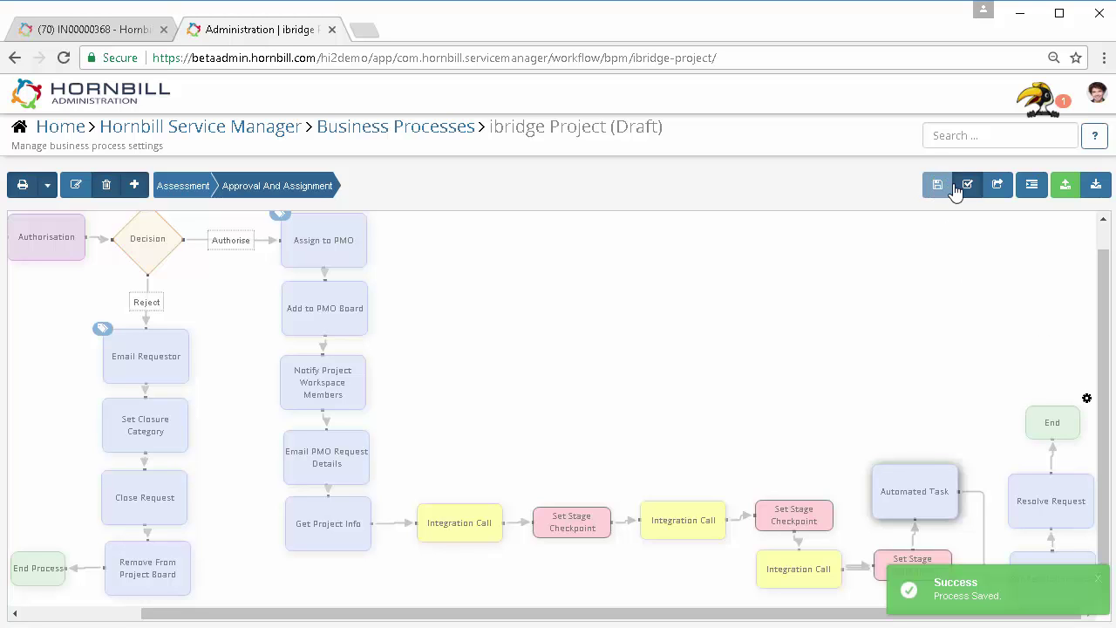
# Validate the ibridge Project process and publish its draft version
pyautogui.click(968, 187)
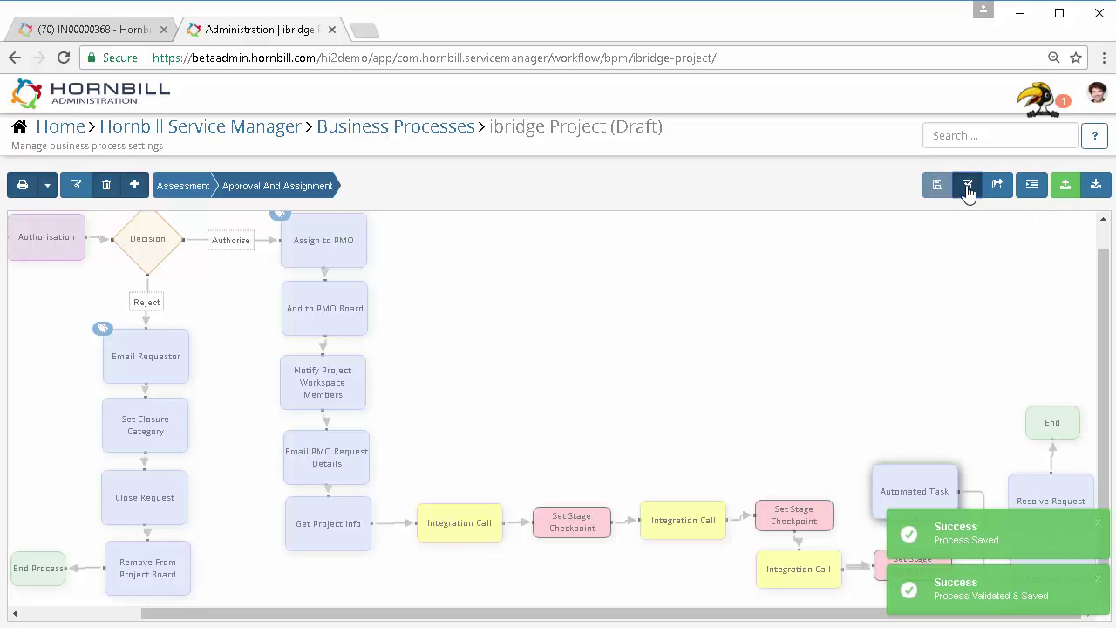
pyautogui.click(998, 185)
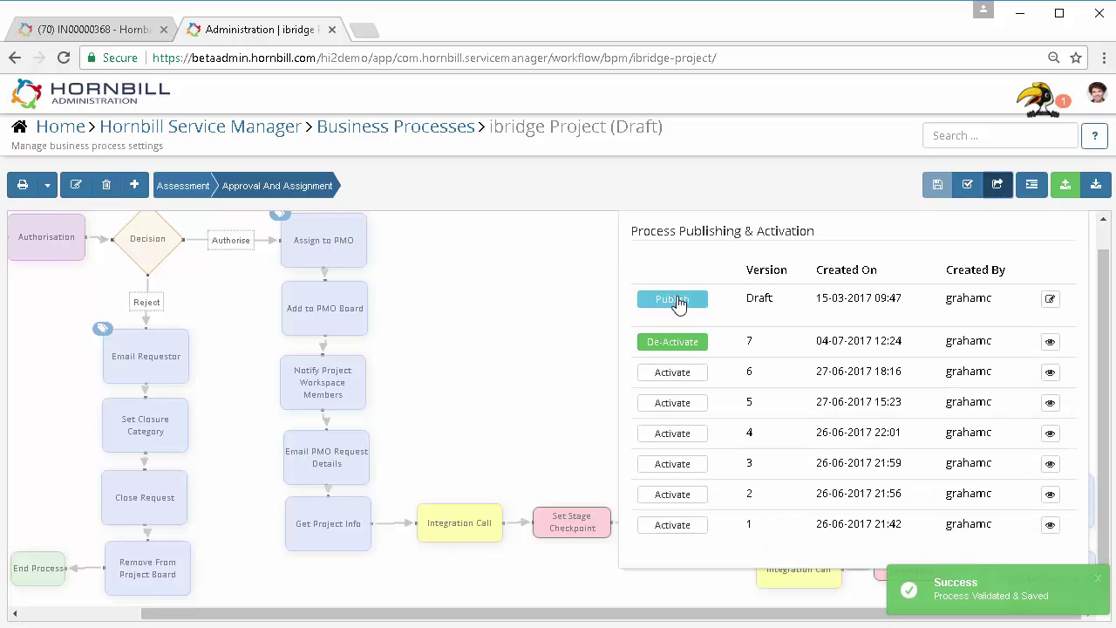
pyautogui.click(675, 300)
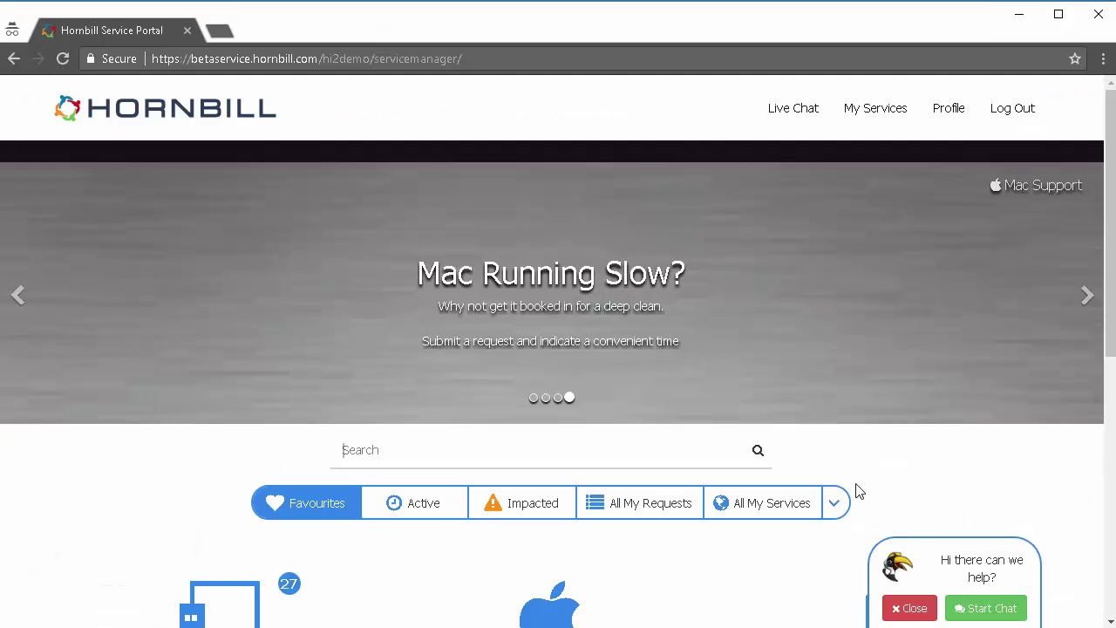
# In the Hornbill Service Portal, start an Office Move request from the Projects service under Business Services
pyautogui.scroll(-2, 859, 491)
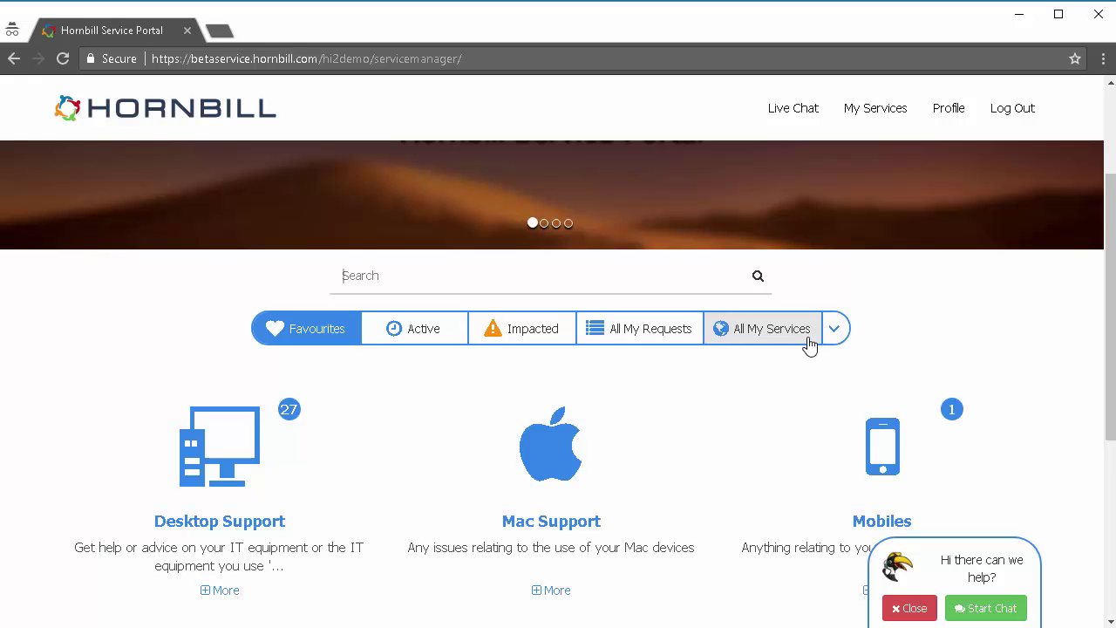
pyautogui.click(836, 340)
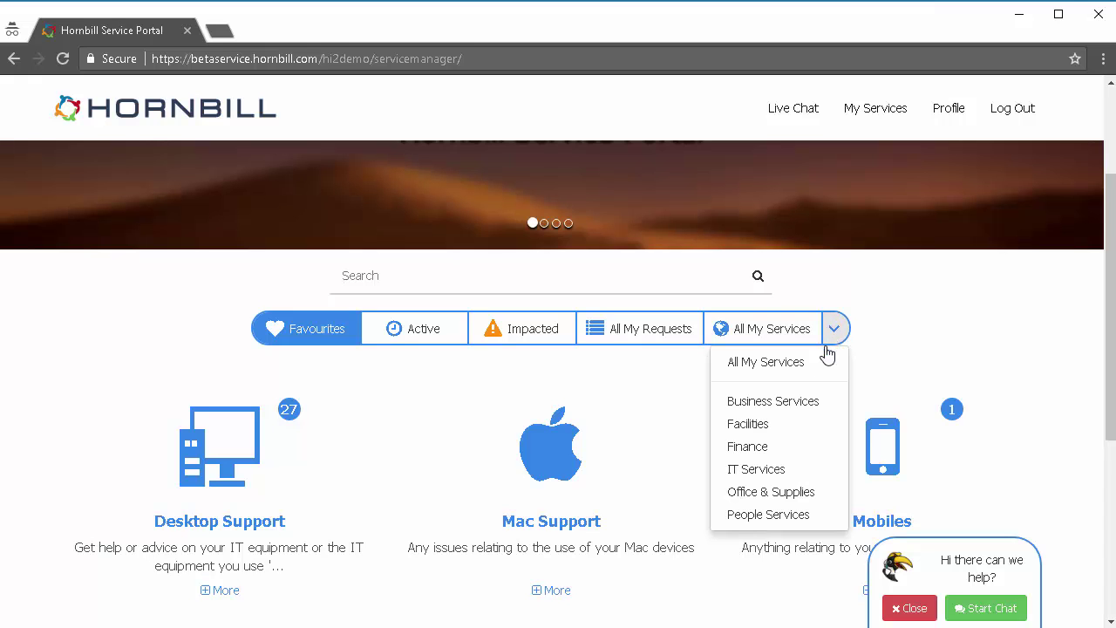
pyautogui.click(785, 401)
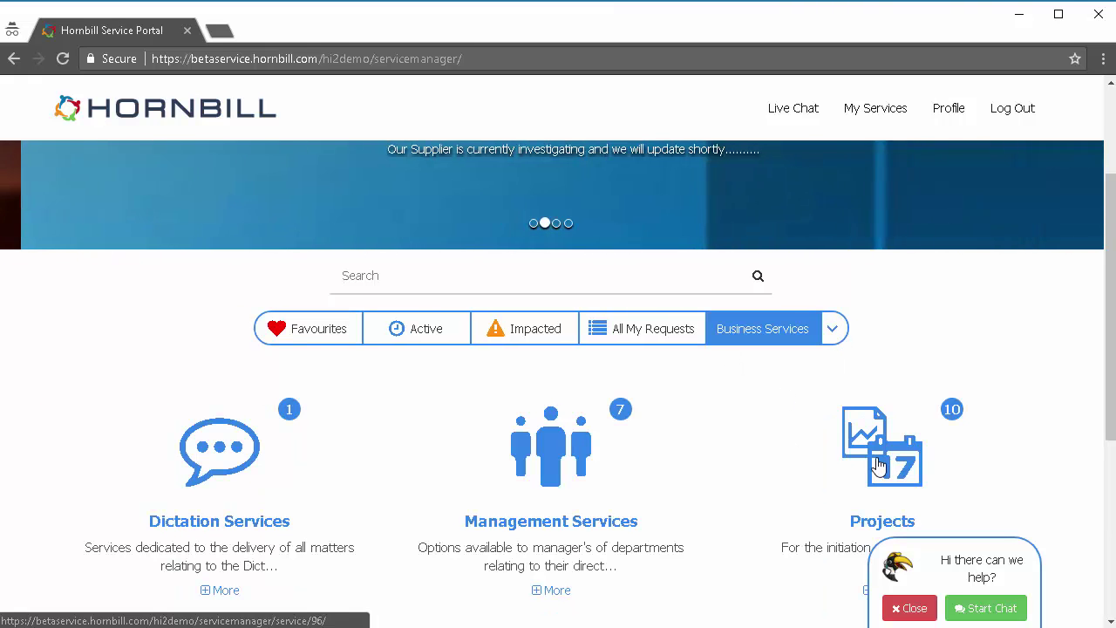
pyautogui.click(878, 467)
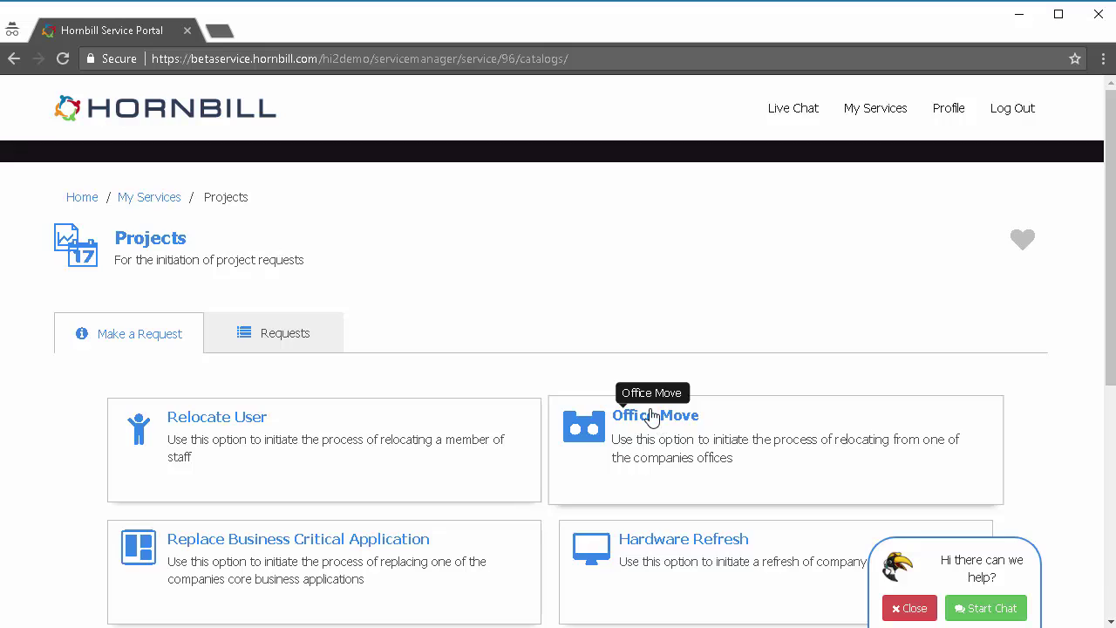
pyautogui.click(655, 419)
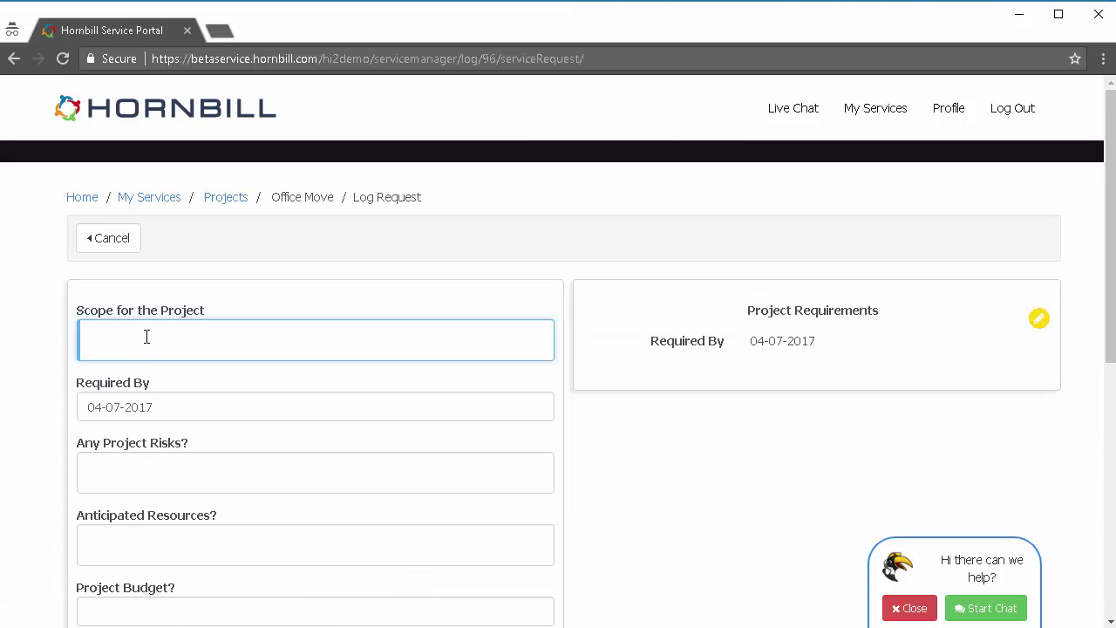
# Enter "Need to move out of London office as running out of space for staff" as the project scope and set Required By to 31-12-2017
pyautogui.write('Need to move out of London office as running out ')
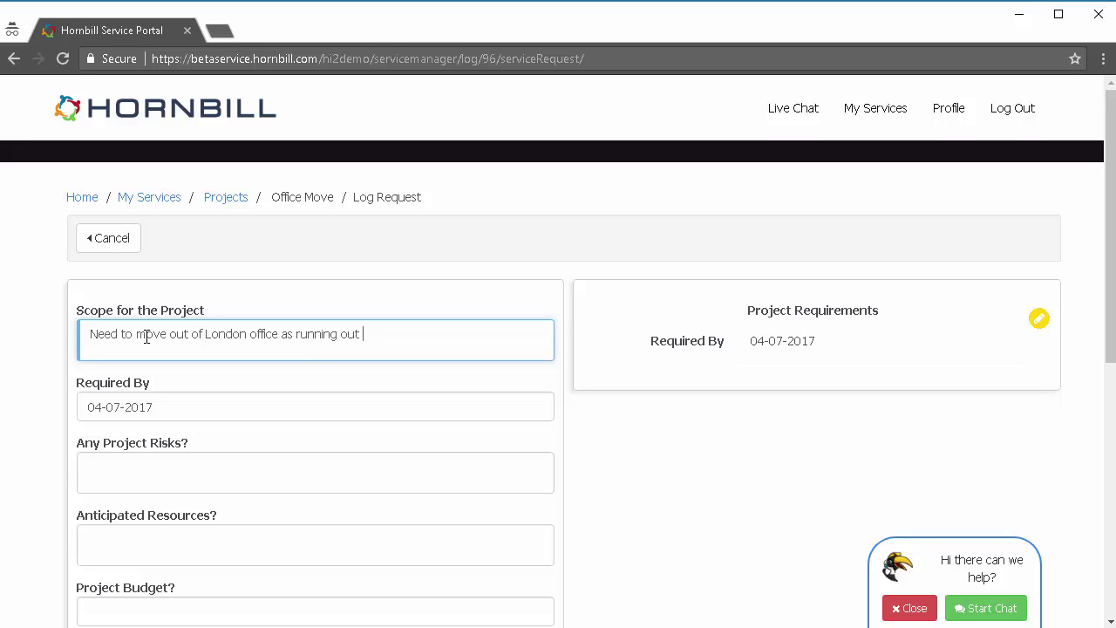
pyautogui.write('of space for staff')
pyautogui.click(192, 399)
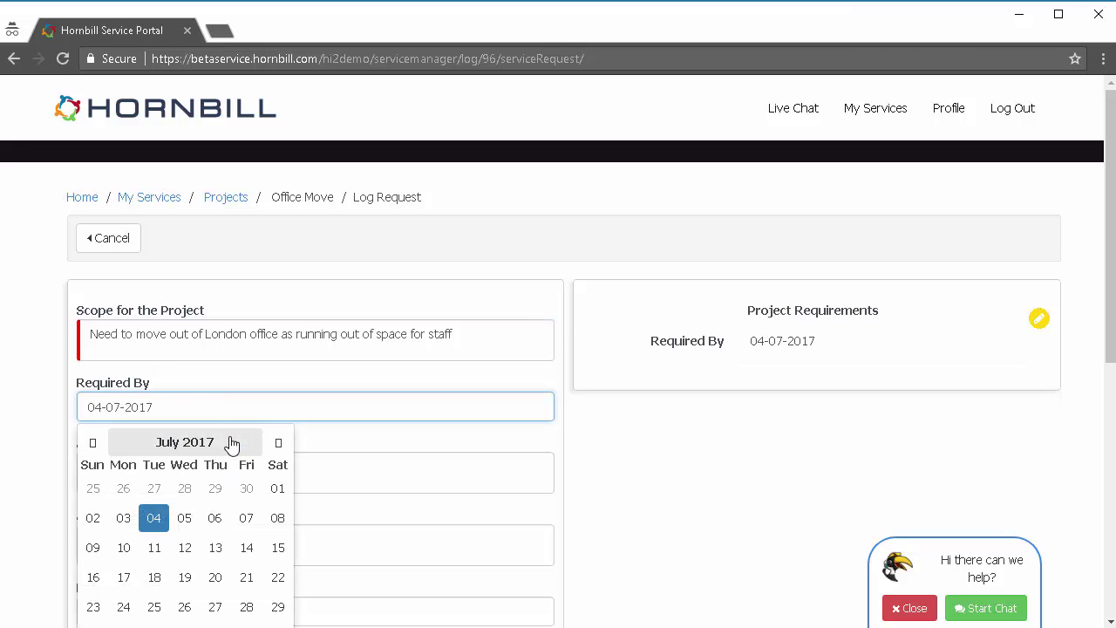
pyautogui.click(185, 442)
pyautogui.scroll(-1, 232, 444)
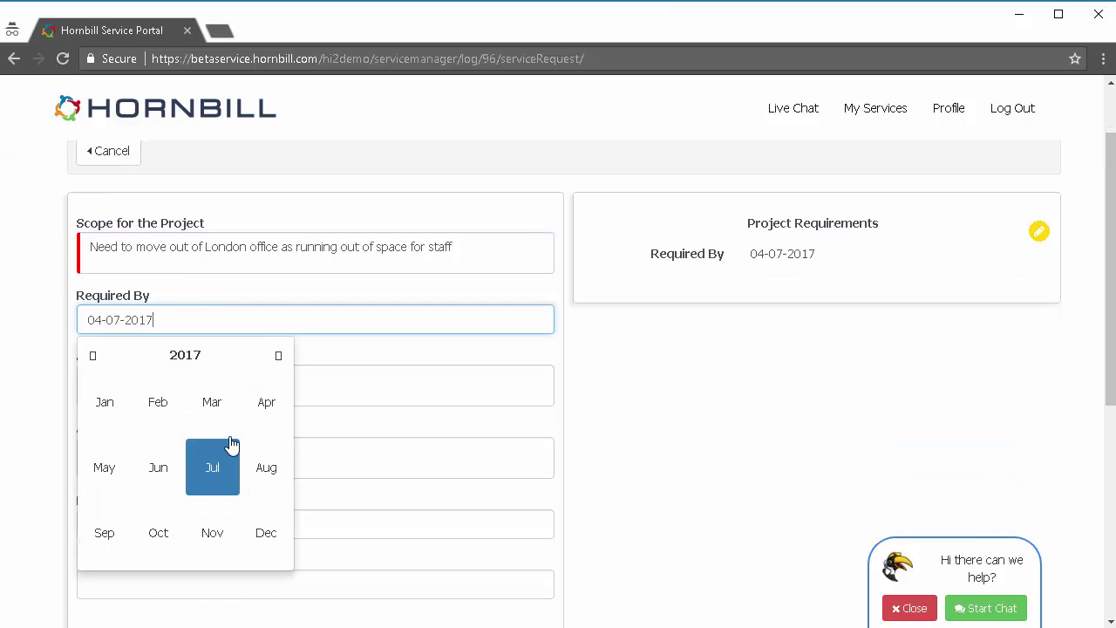
pyautogui.click(266, 532)
pyautogui.click(98, 549)
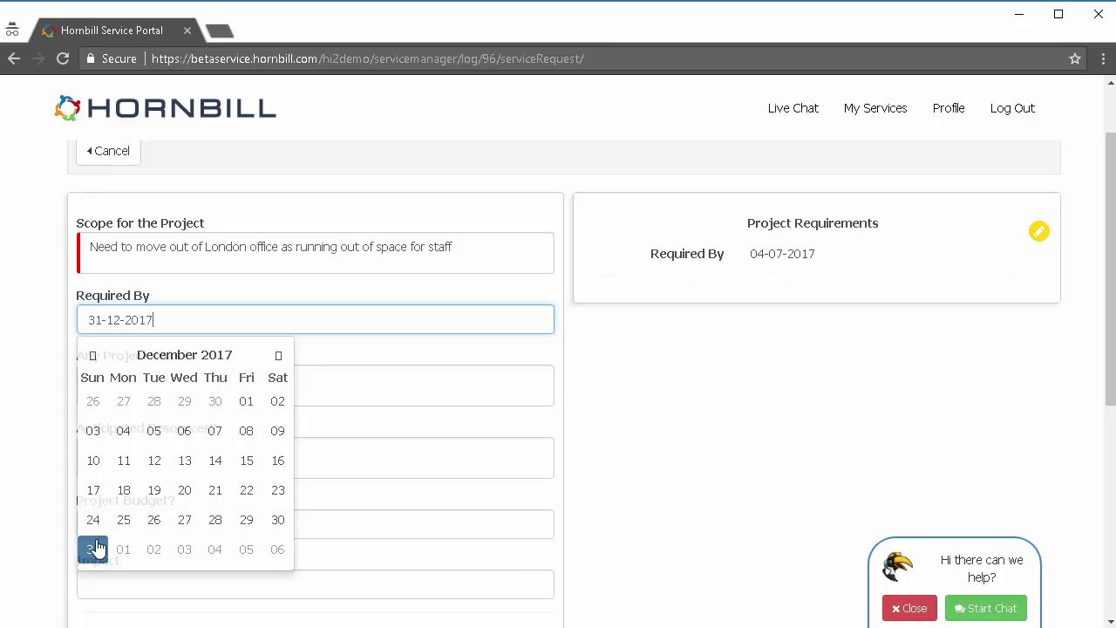
# Enter "Lots" for both the project risks and the anticipated resources
pyautogui.click(125, 386)
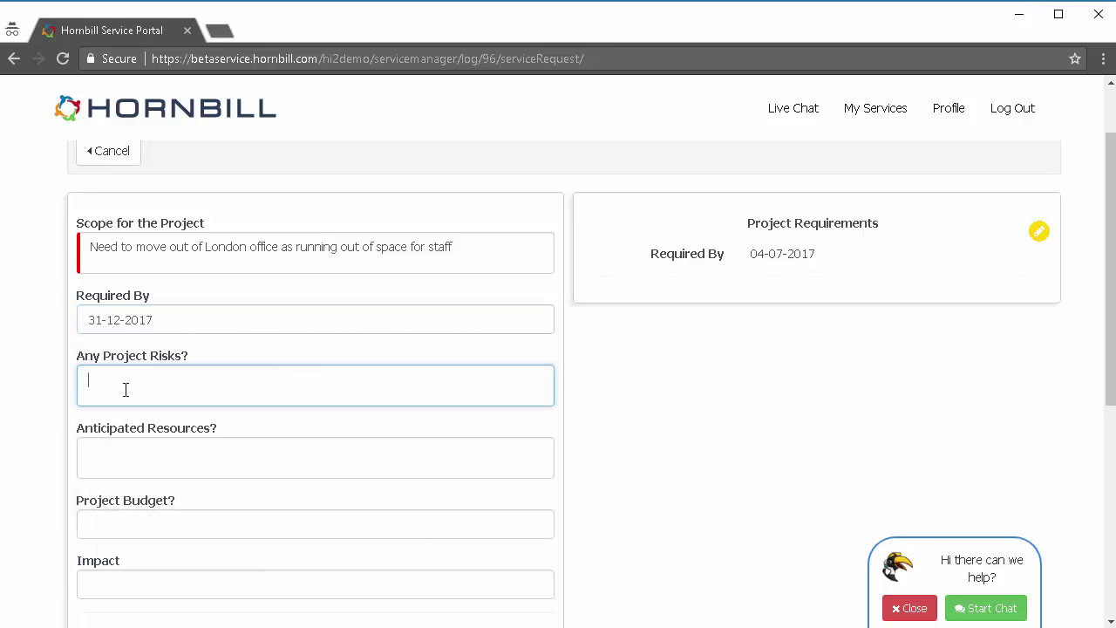
pyautogui.write('Lots')
pyautogui.click(122, 459)
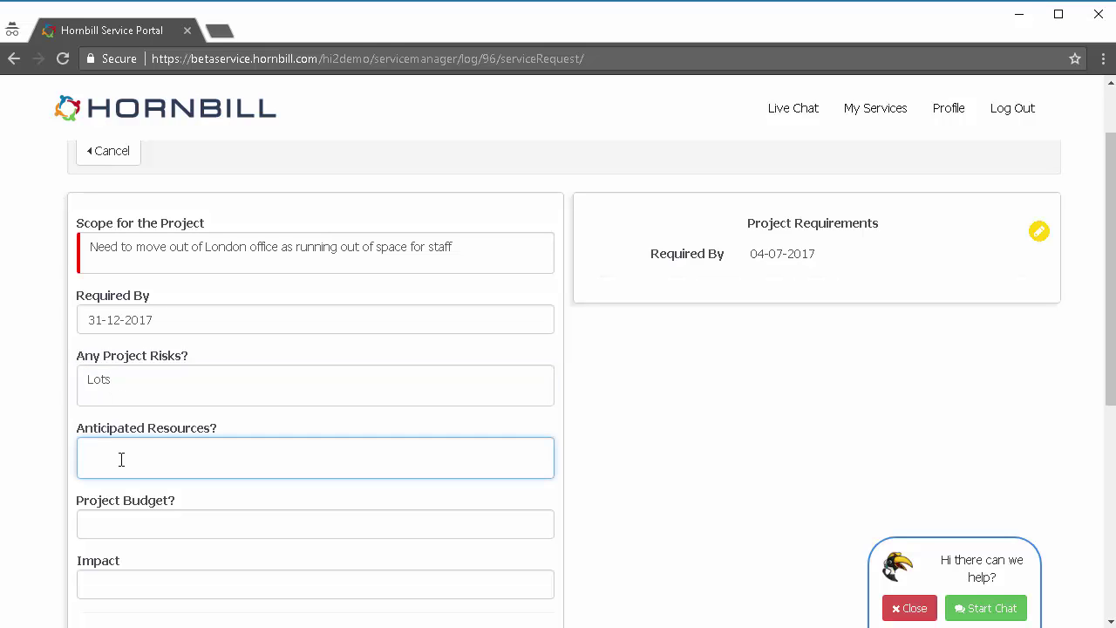
pyautogui.write('Lots')
# Set the project budget to £4m and the impact to High, and submit the request without an attachment
pyautogui.scroll(1, 121, 459)
pyautogui.scroll(-3, 131, 488)
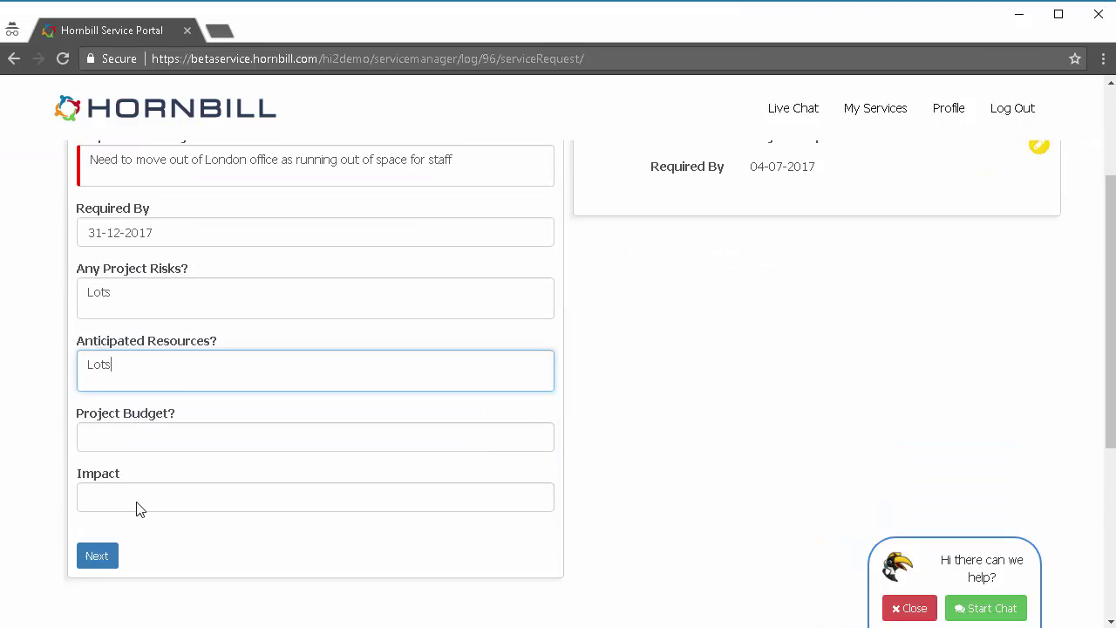
pyautogui.click(105, 342)
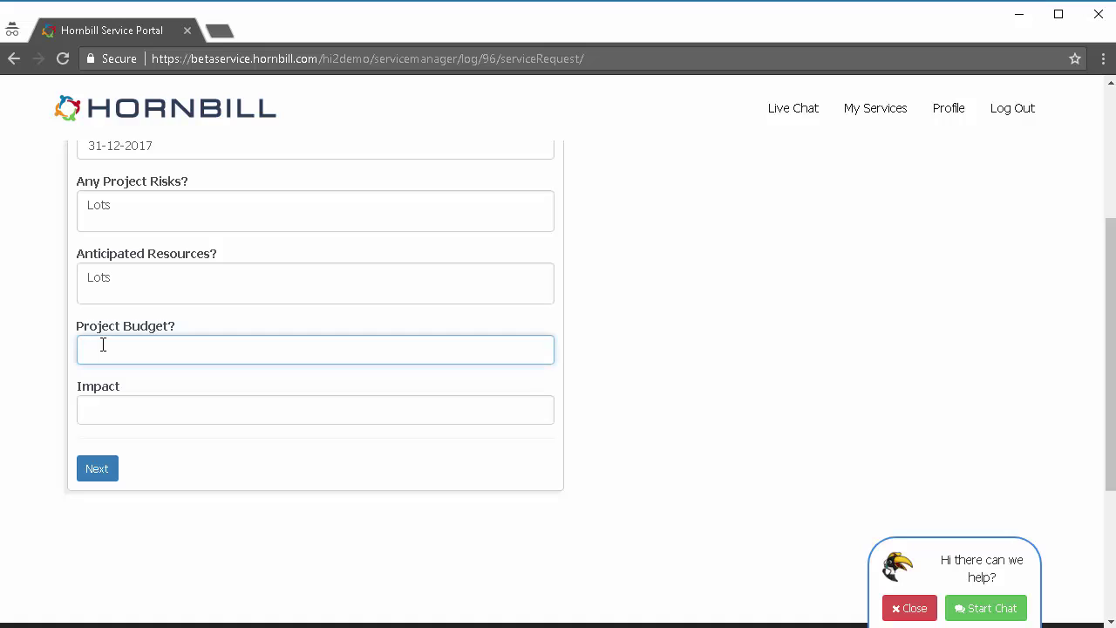
pyautogui.write('£4m')
pyautogui.click(122, 406)
pyautogui.write('High')
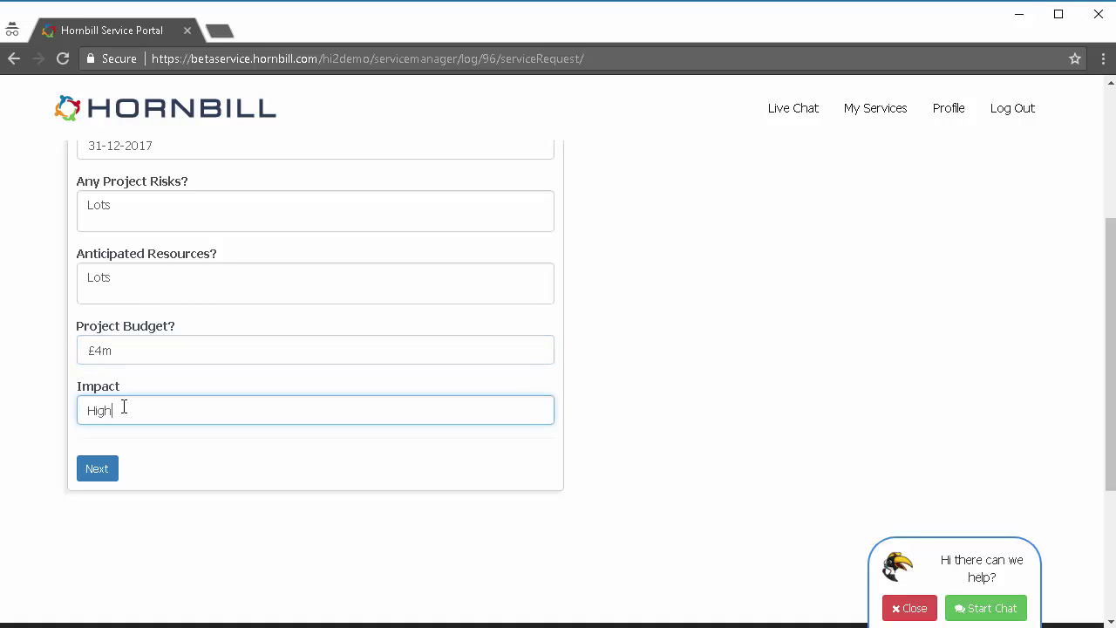
pyautogui.click(104, 468)
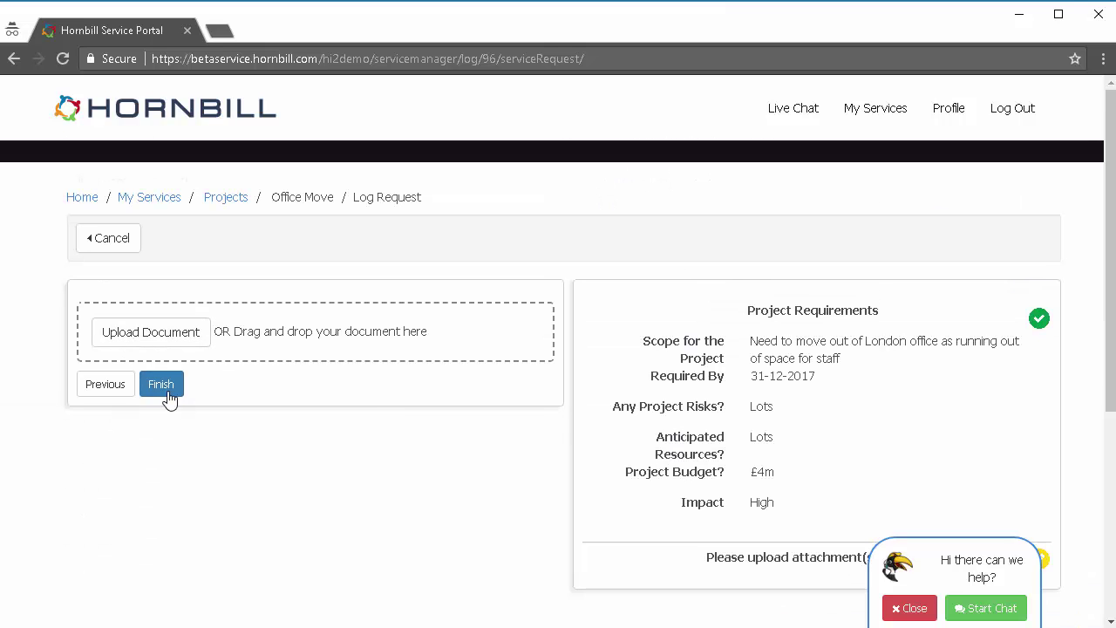
pyautogui.click(167, 389)
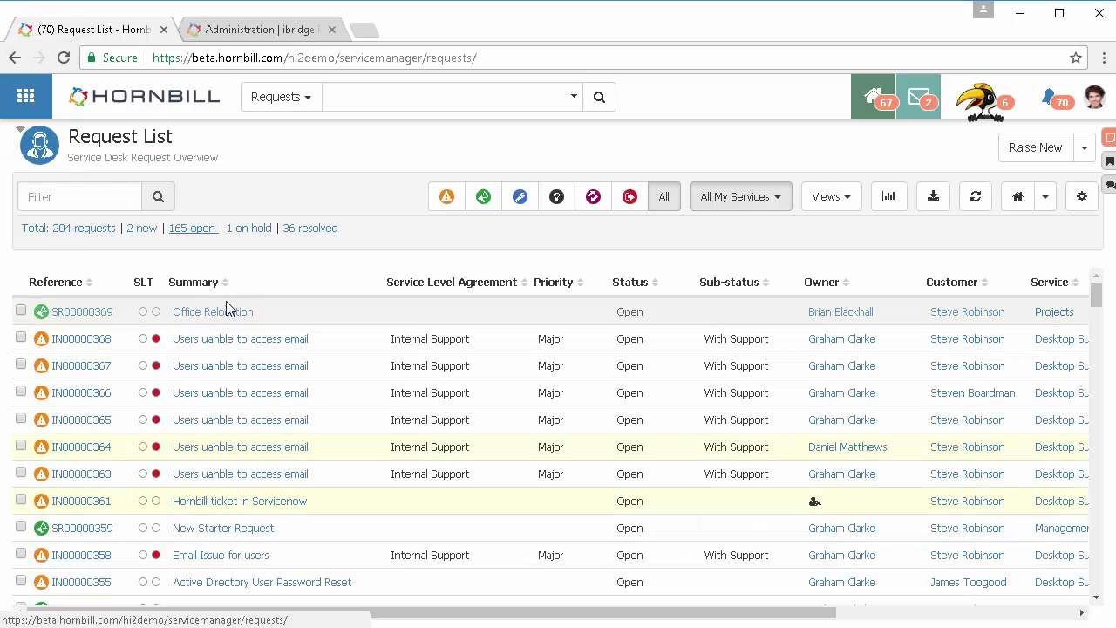
# Switch to Hornbill Service Manager, open the new Office Relocation request and review its stages, timeline and assigned activities
pyautogui.click(64, 314)
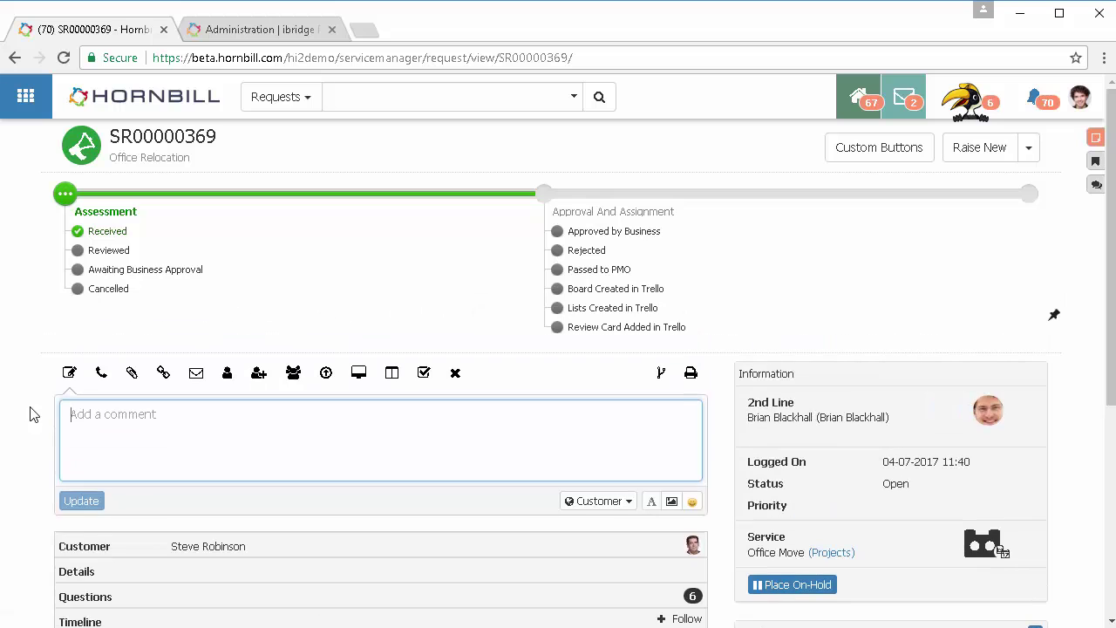
pyautogui.scroll(-2, 270, 306)
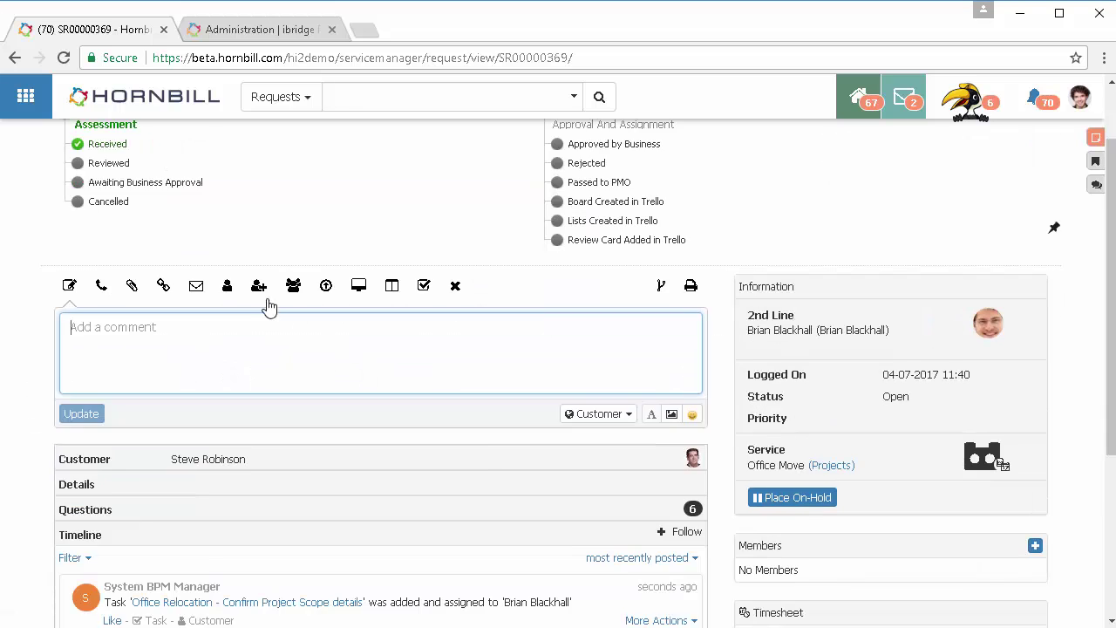
pyautogui.scroll(-2, 671, 521)
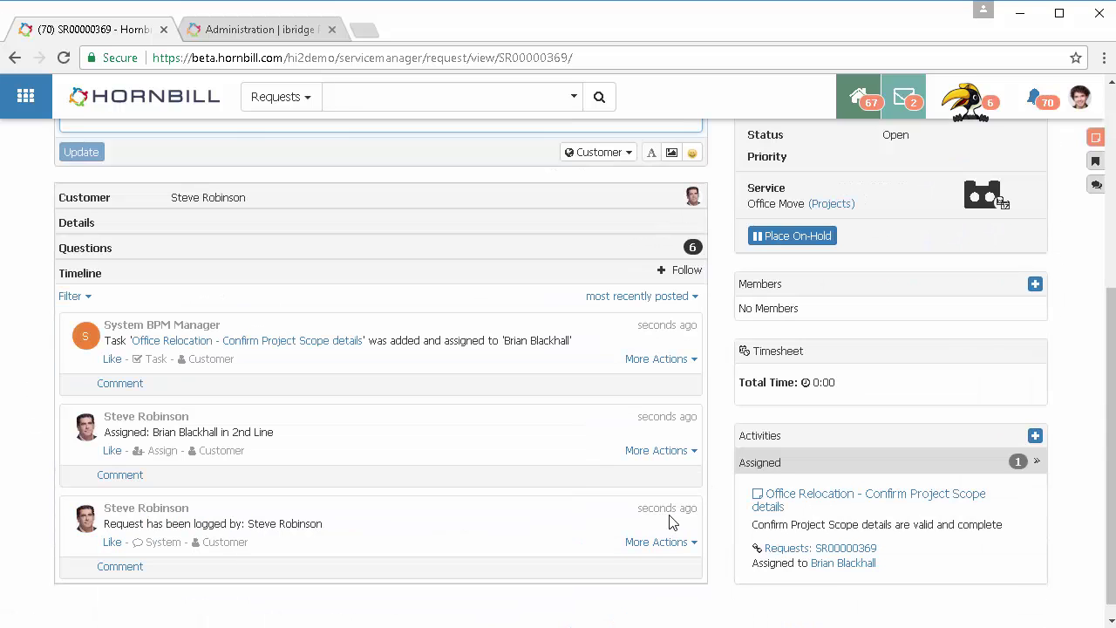
pyautogui.moveTo(999, 520)
pyautogui.scroll(-1, 740, 499)
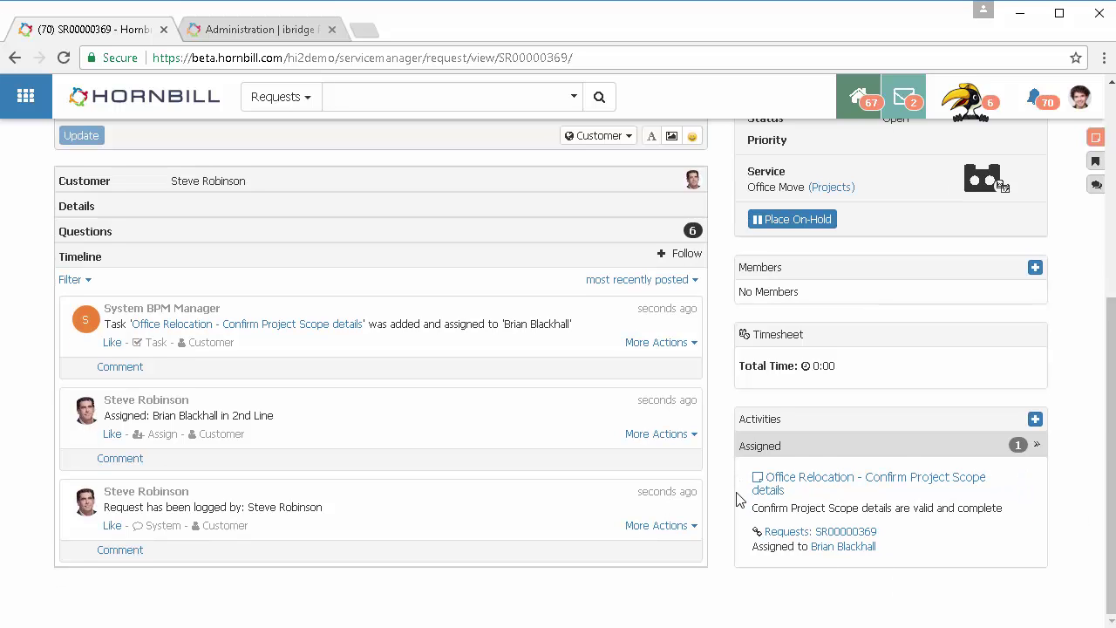
pyautogui.scroll(4, 740, 499)
pyautogui.scroll(-4, 739, 499)
# Complete the Confirm Project Scope details task as Ready for Authorisation, and authorise the Business Authorisation task without entering a reason for either
pyautogui.click(1026, 482)
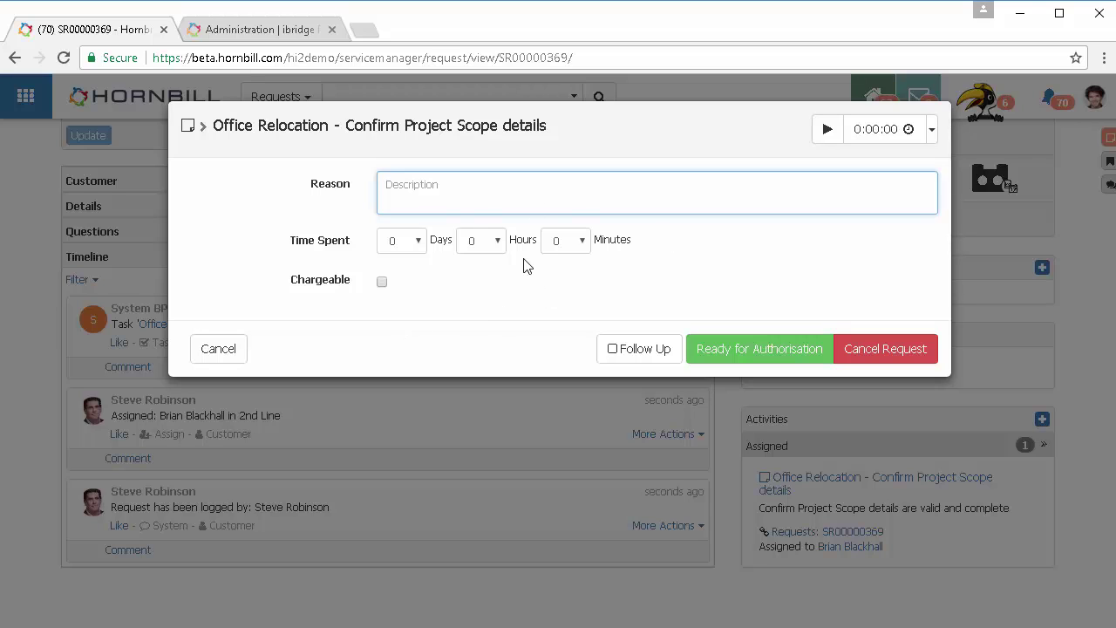
pyautogui.click(755, 352)
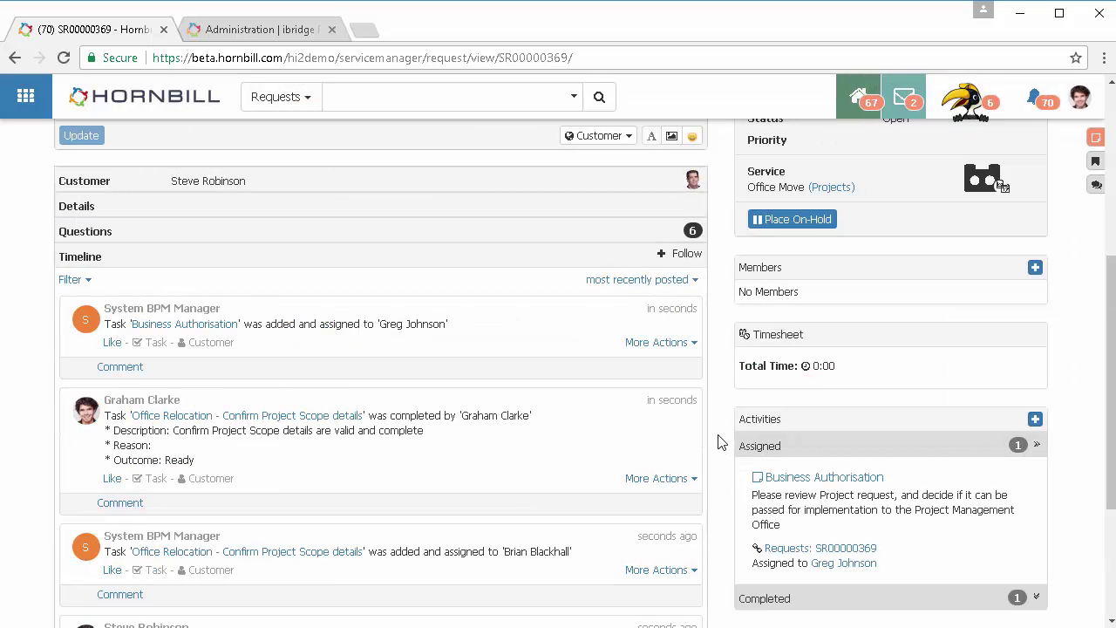
pyautogui.moveTo(844, 566)
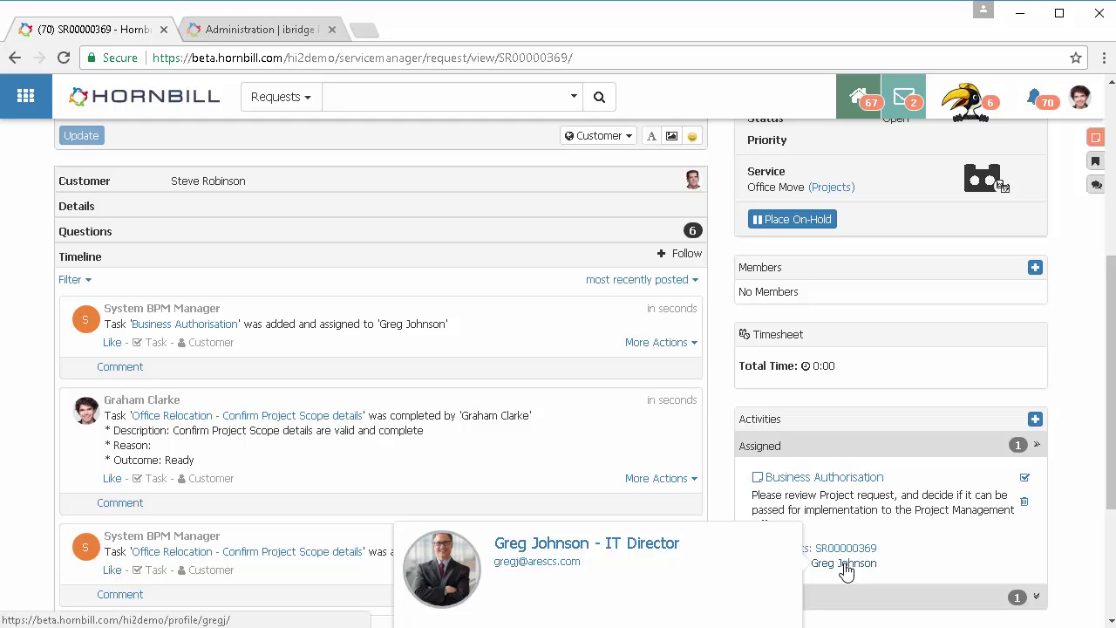
pyautogui.click(1026, 480)
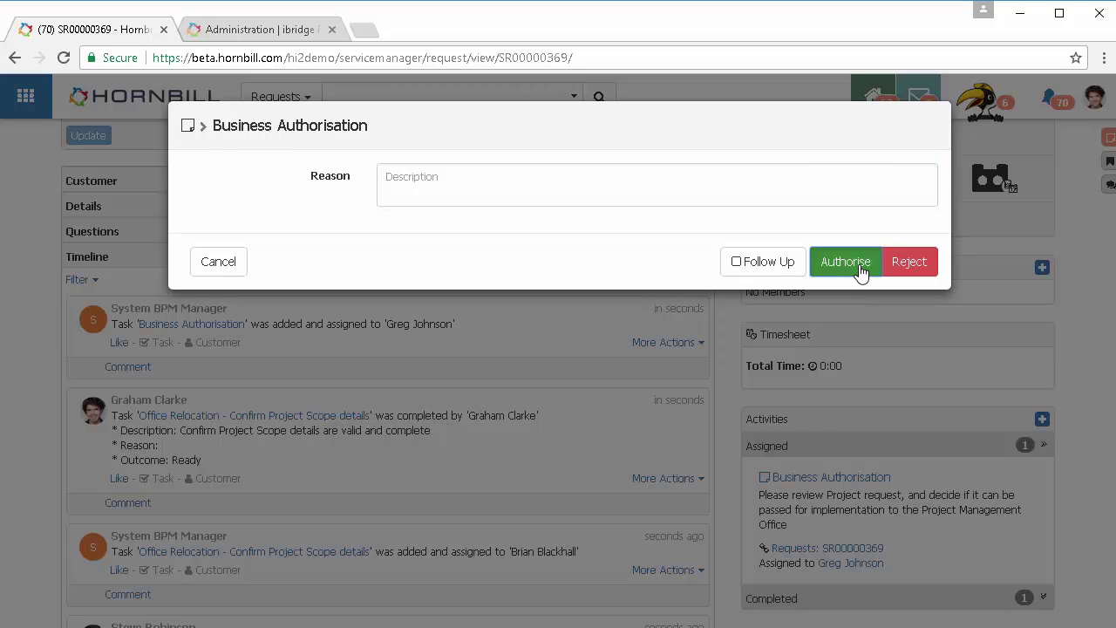
pyautogui.click(845, 262)
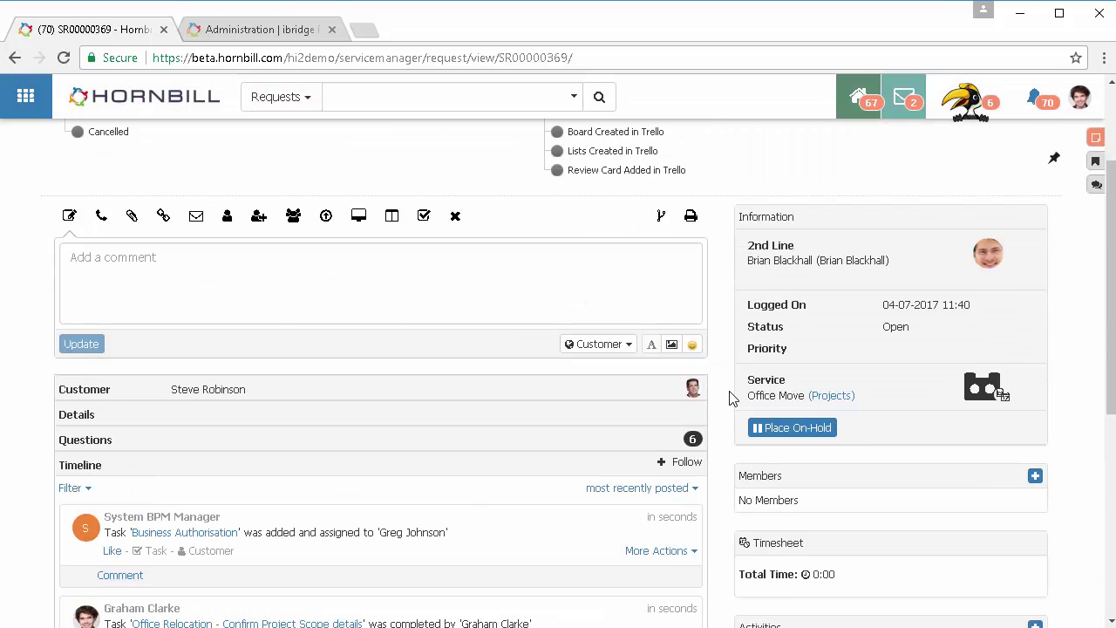
# Review the request's Approval And Assignment stage and timeline, and open the linked Trello board from the timeline's Board entry
pyautogui.scroll(2, 733, 398)
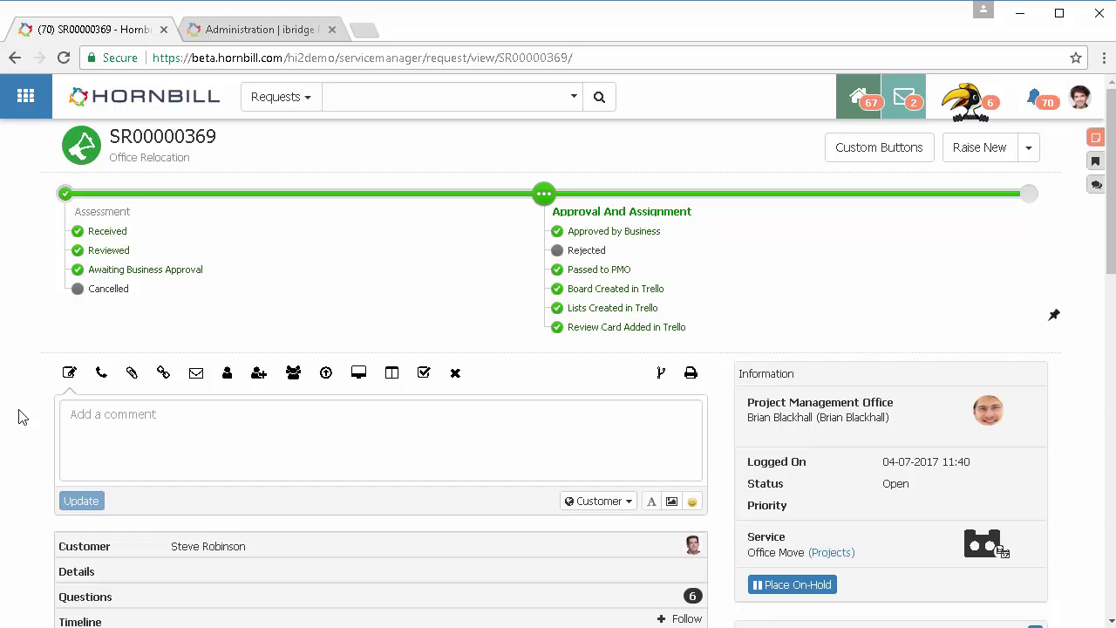
pyautogui.scroll(-2, 40, 417)
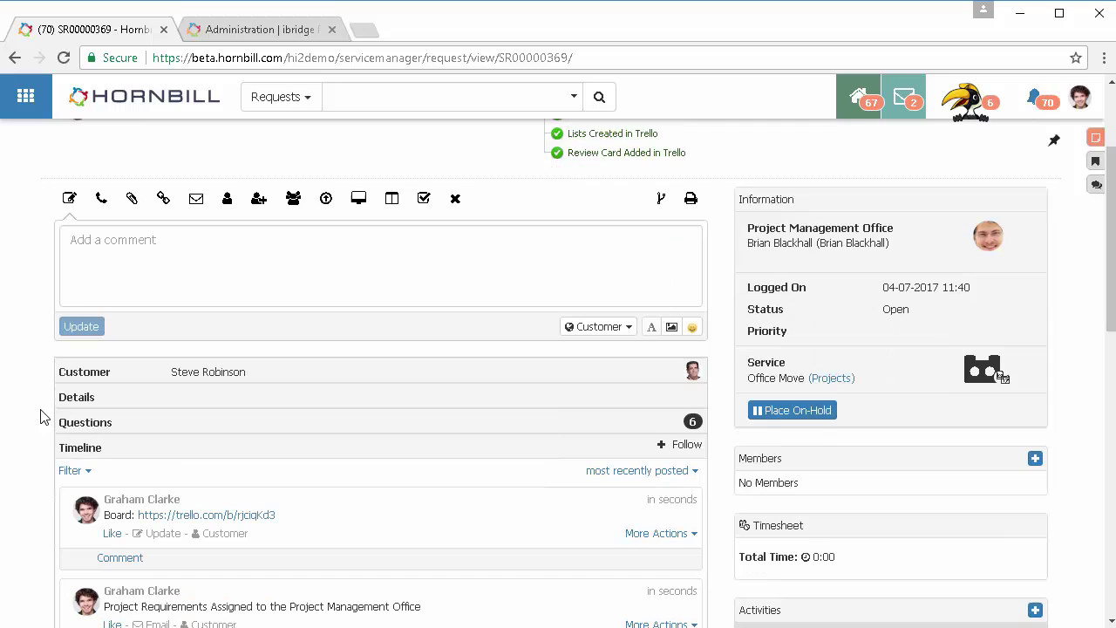
pyautogui.click(219, 518)
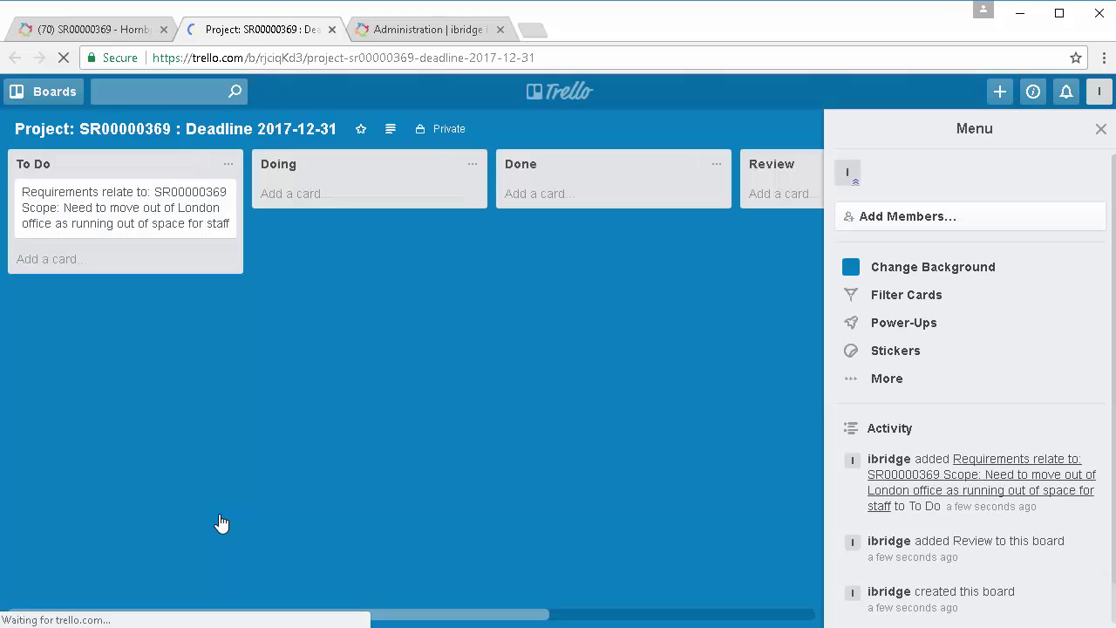